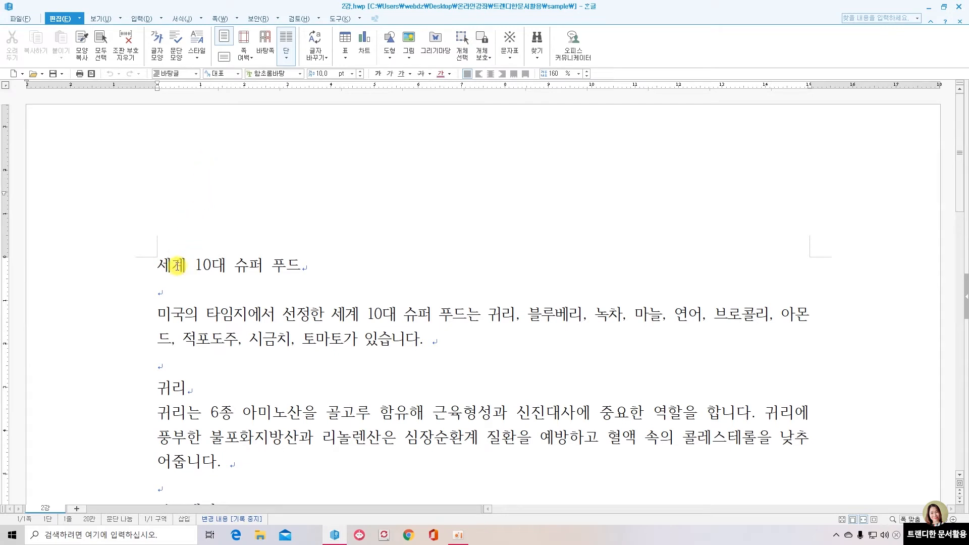
Open the character shape settings for the title "세계 10대 슈퍼 푸드" and move the dialog off the title.
drag(157, 264, 301, 263)
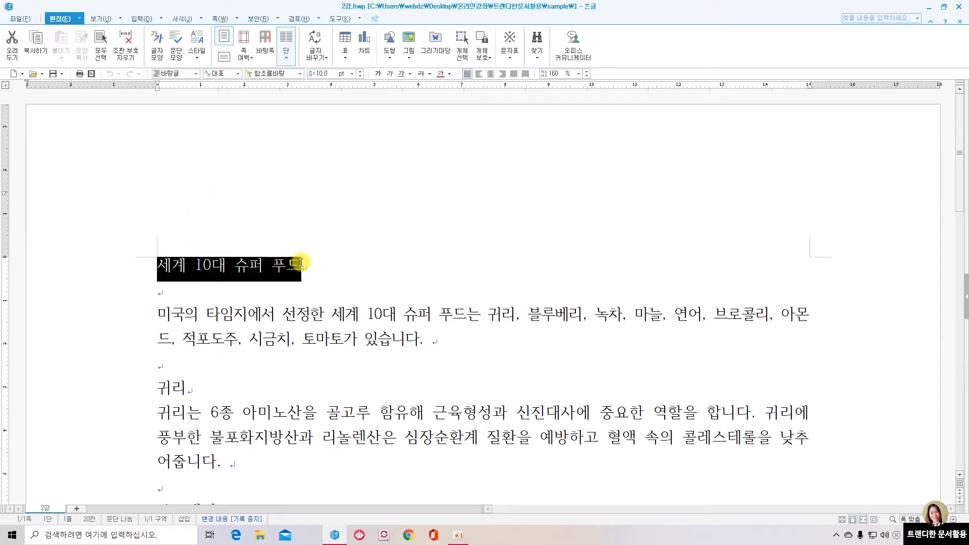
right_click(260, 268)
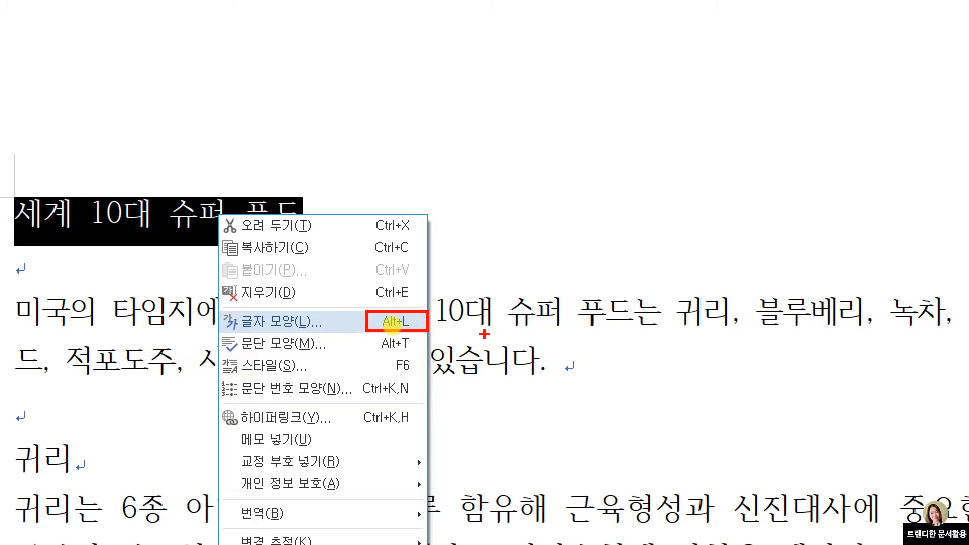
key(Escape)
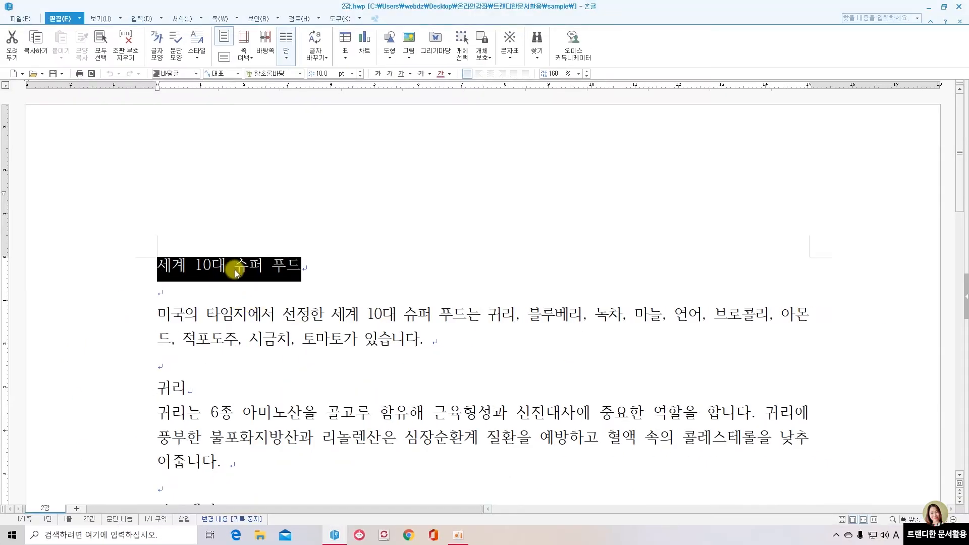
right_click(171, 221)
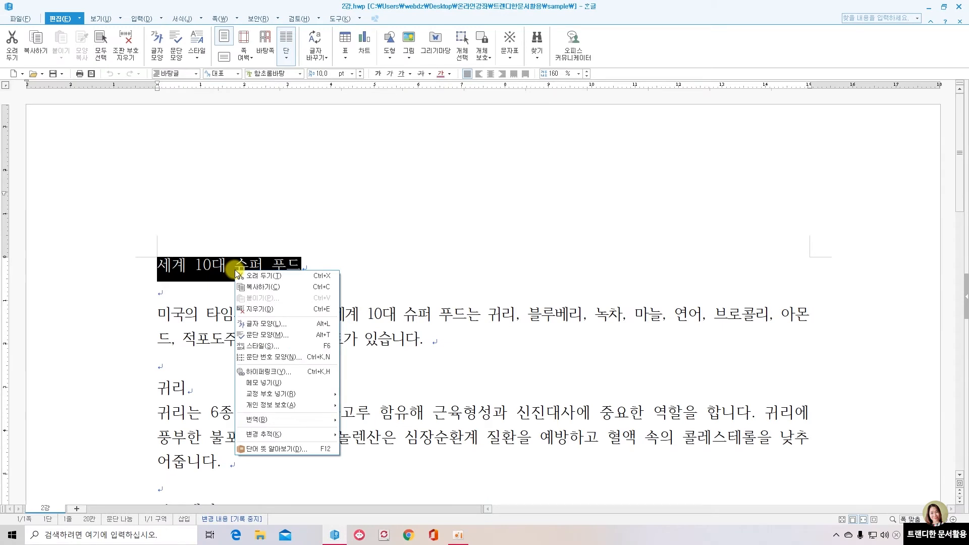
click(255, 326)
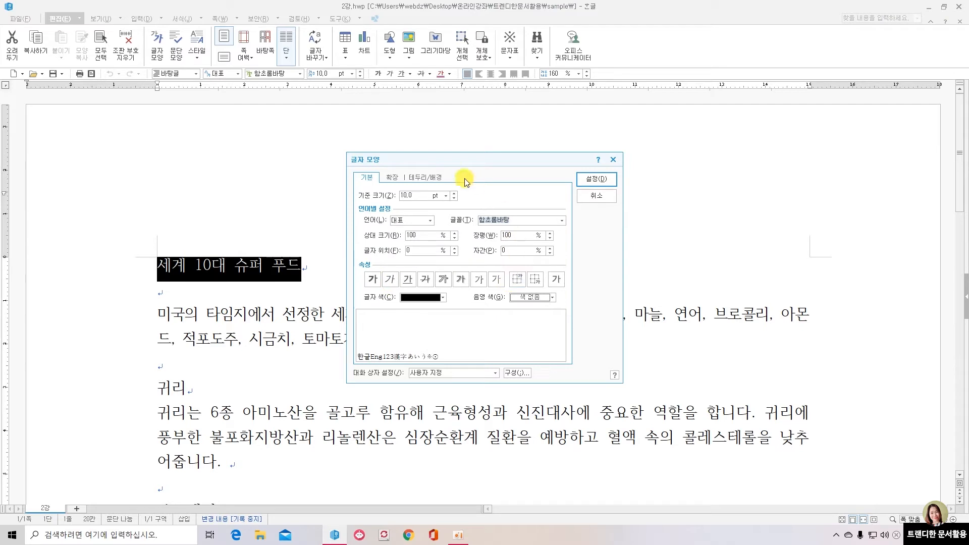
drag(444, 159, 359, 106)
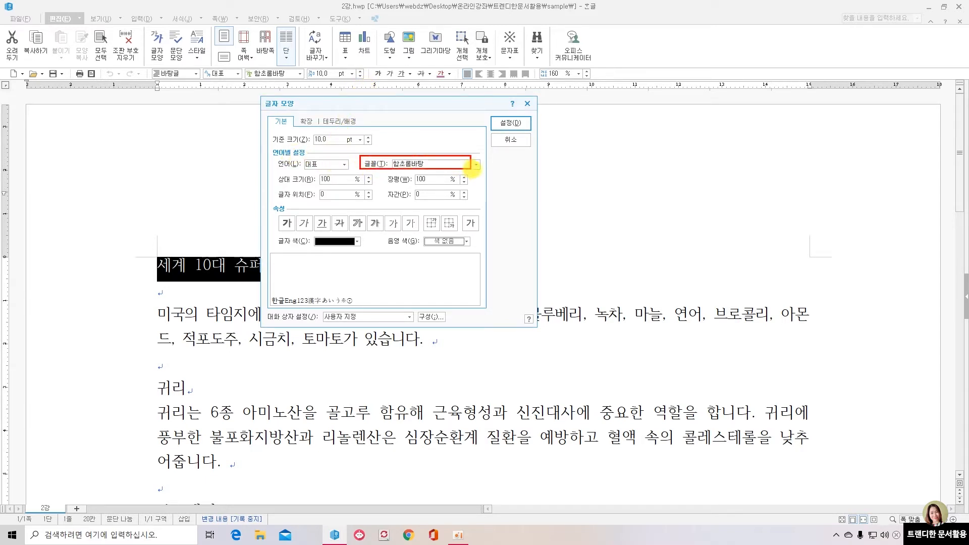
drag(431, 157, 279, 76)
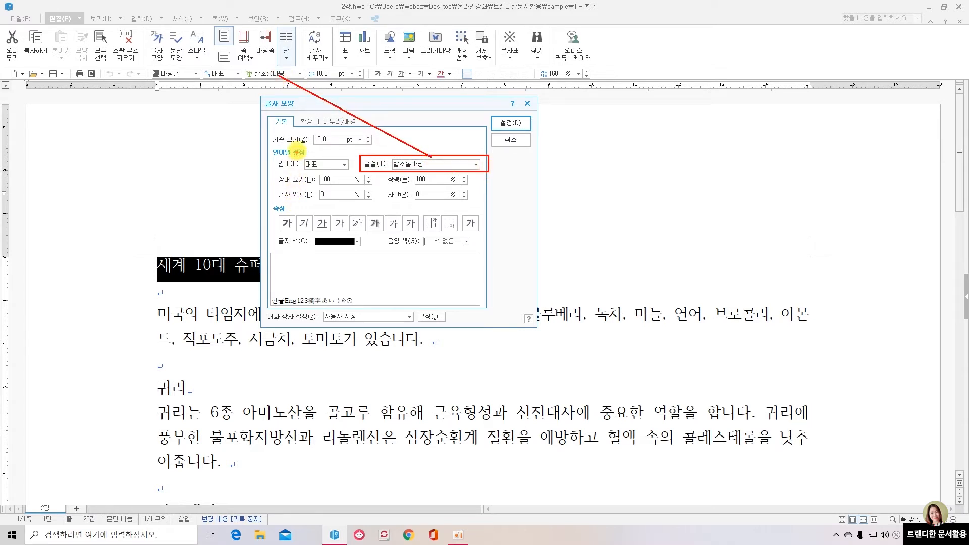
drag(270, 131, 375, 150)
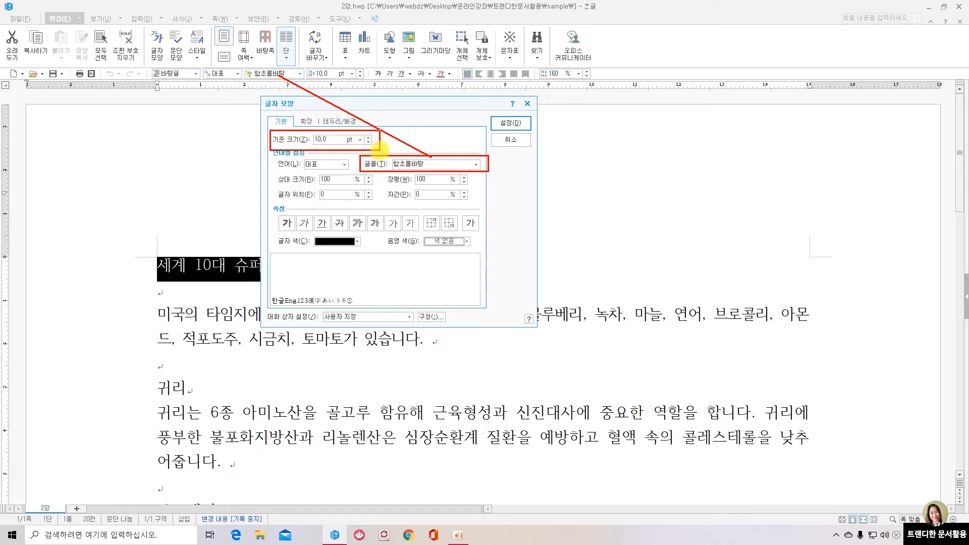
drag(340, 133, 334, 67)
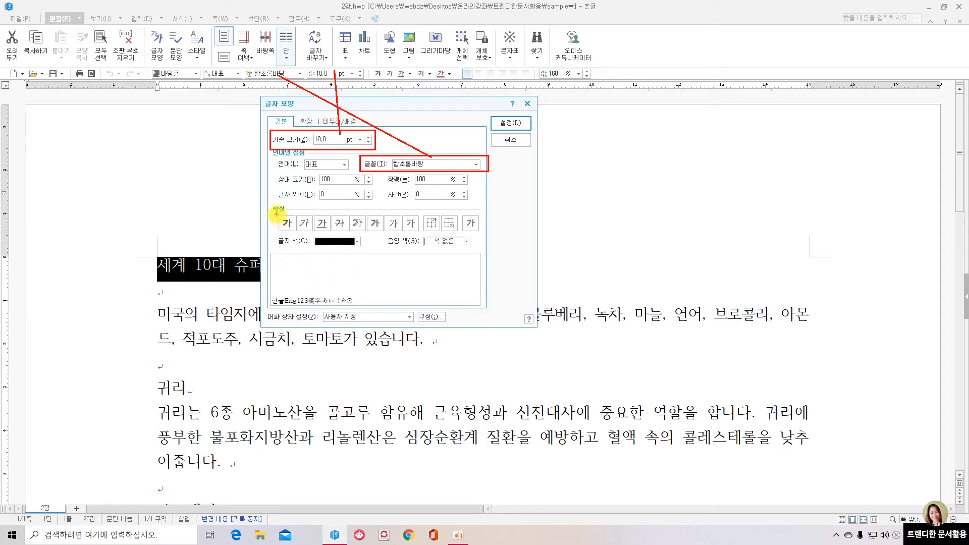
mouse_move(276, 212)
mouse_down()
mouse_move(353, 236)
mouse_move(396, 77)
mouse_up()
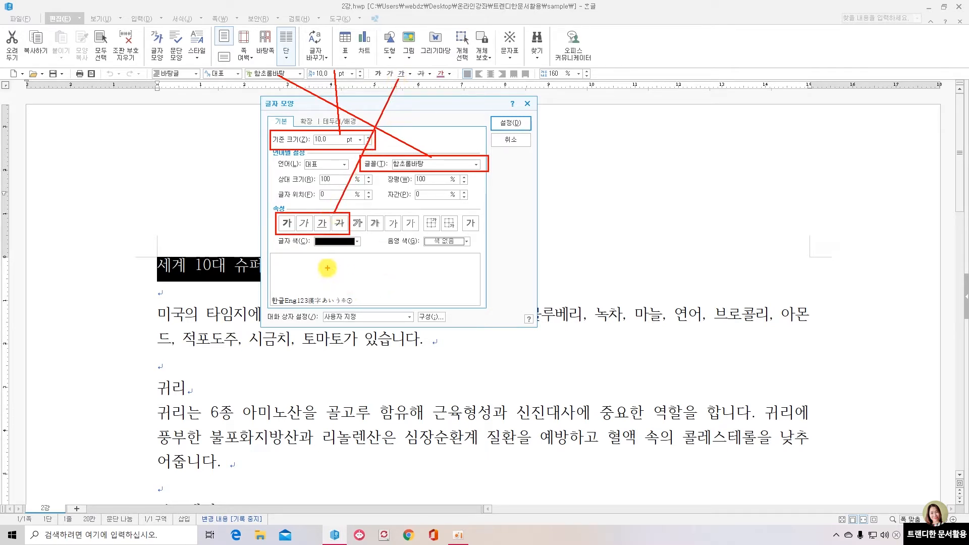
mouse_move(311, 236)
mouse_down()
mouse_move(362, 253)
mouse_move(361, 187)
mouse_move(443, 77)
mouse_up()
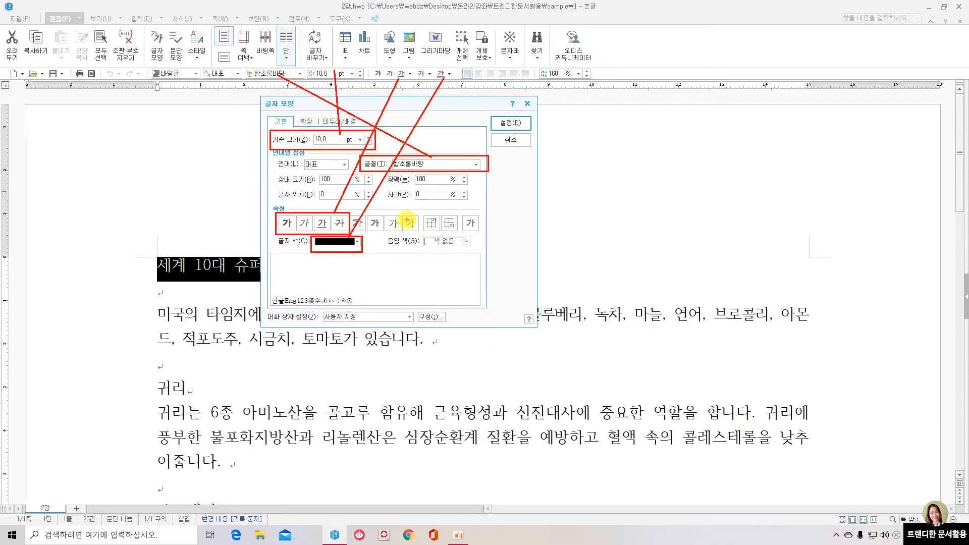
key(Escape)
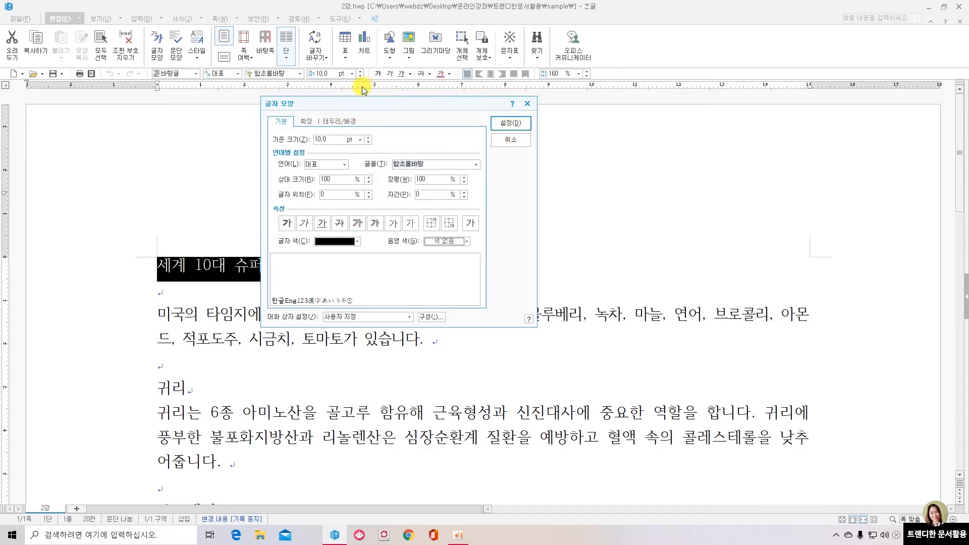
Set the title's base font size to 20 pt and its typeface to 한컴 윤체 B.
click(360, 141)
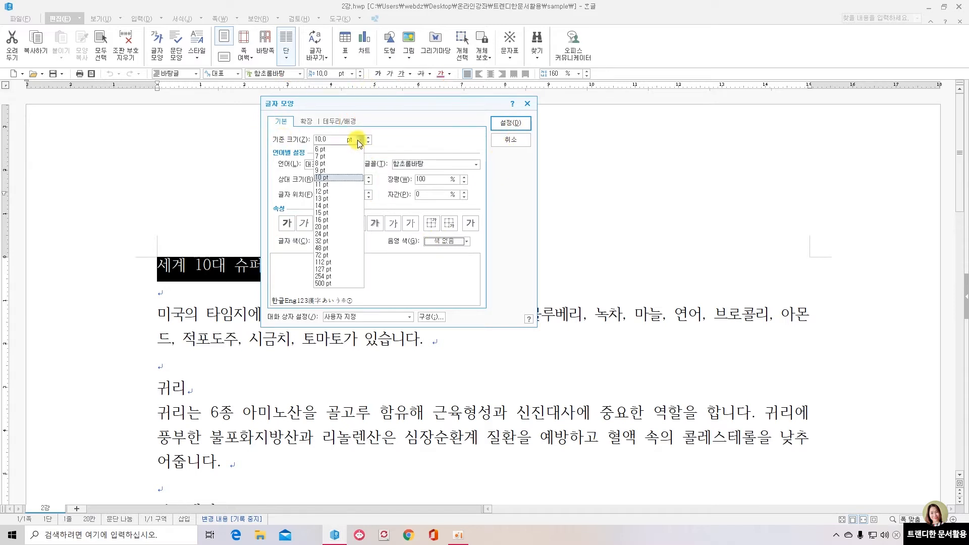
click(338, 227)
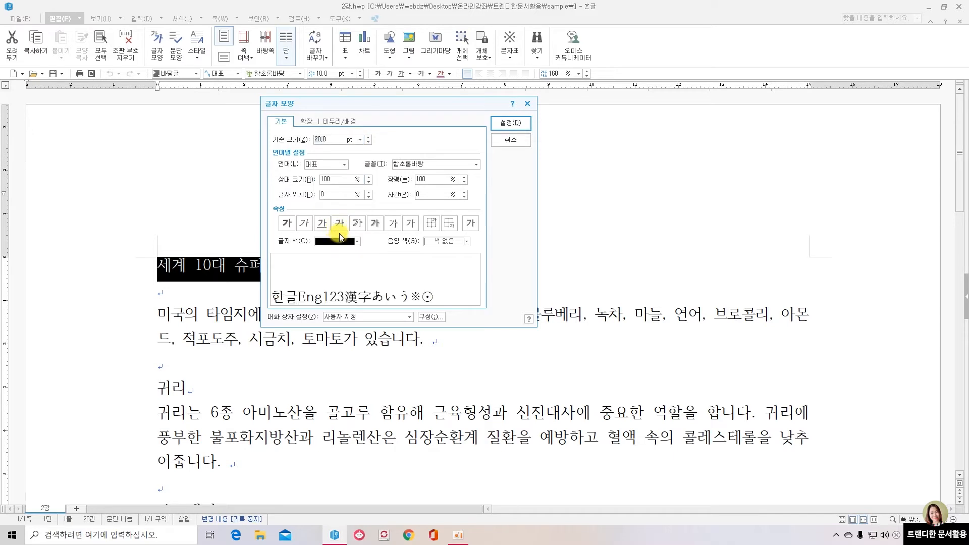
click(475, 165)
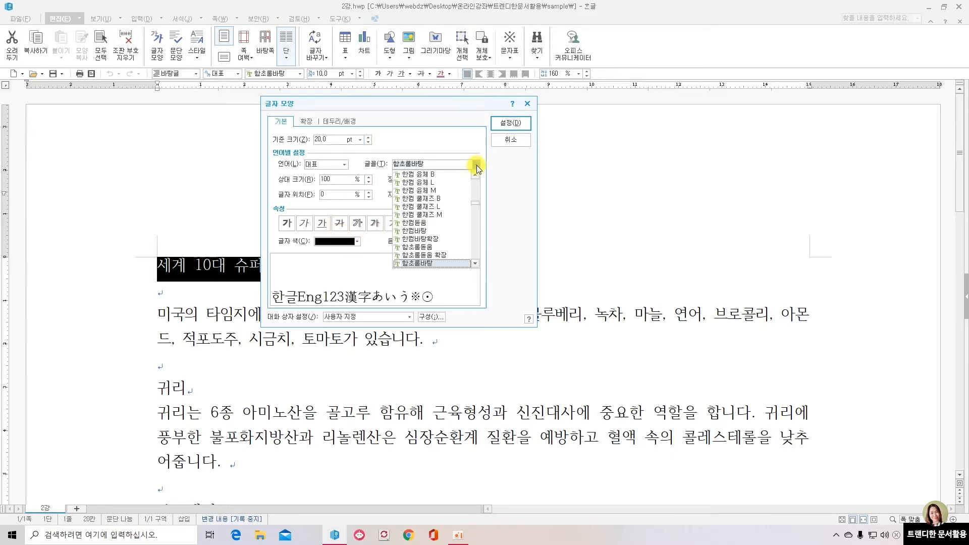
click(453, 176)
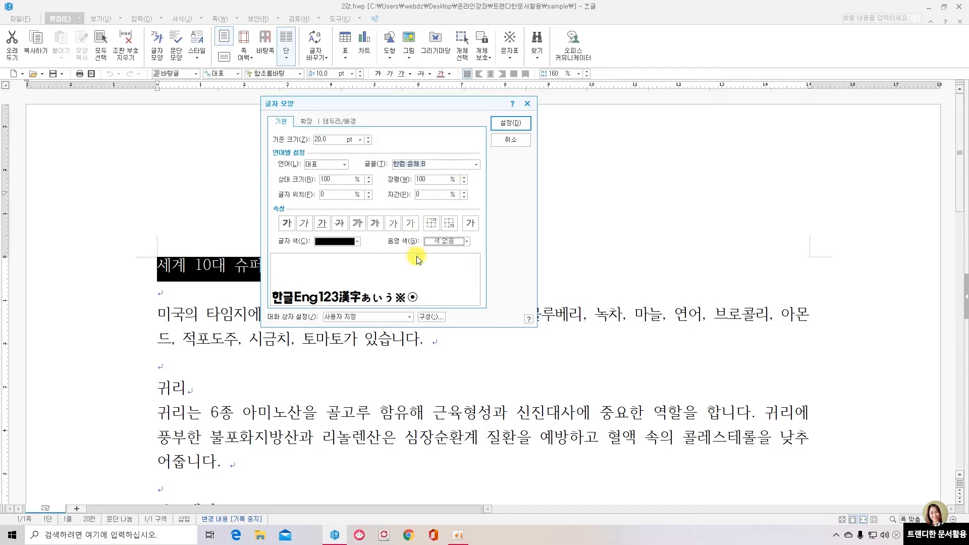
Set the title's text colour to purple and apply the character formatting.
click(357, 242)
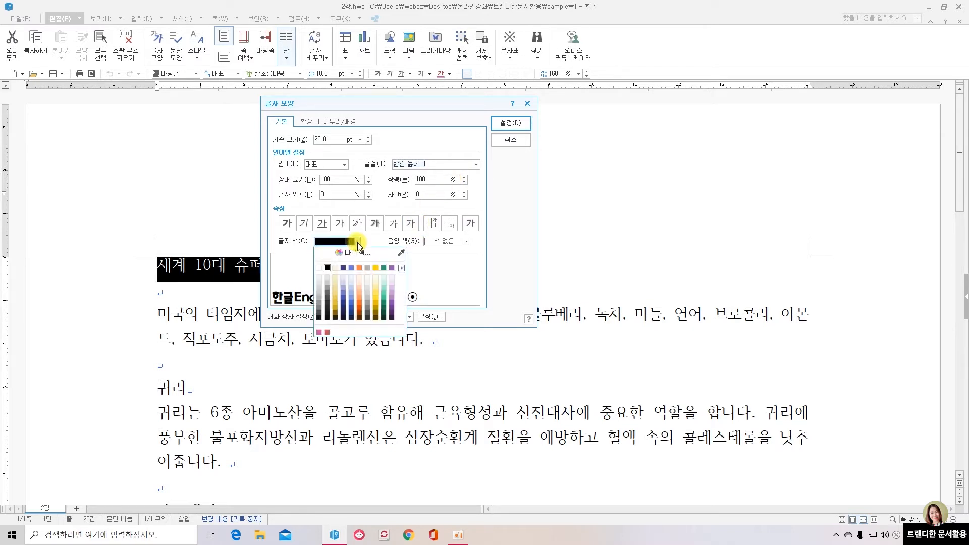
click(393, 269)
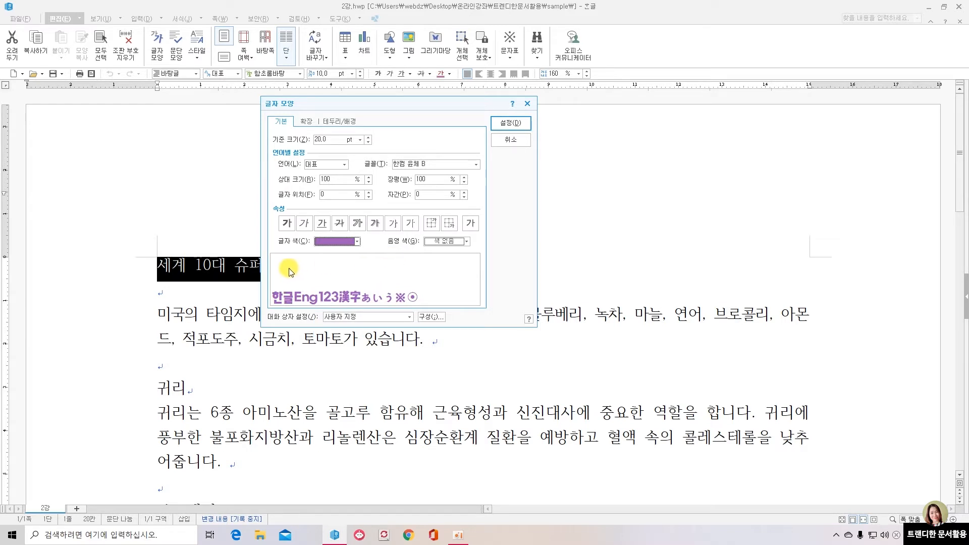
click(514, 129)
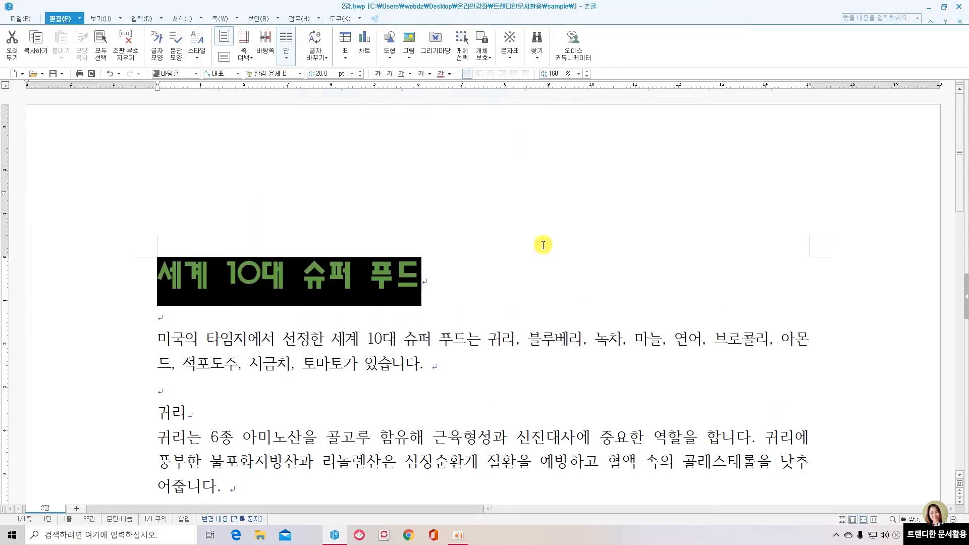
click(414, 362)
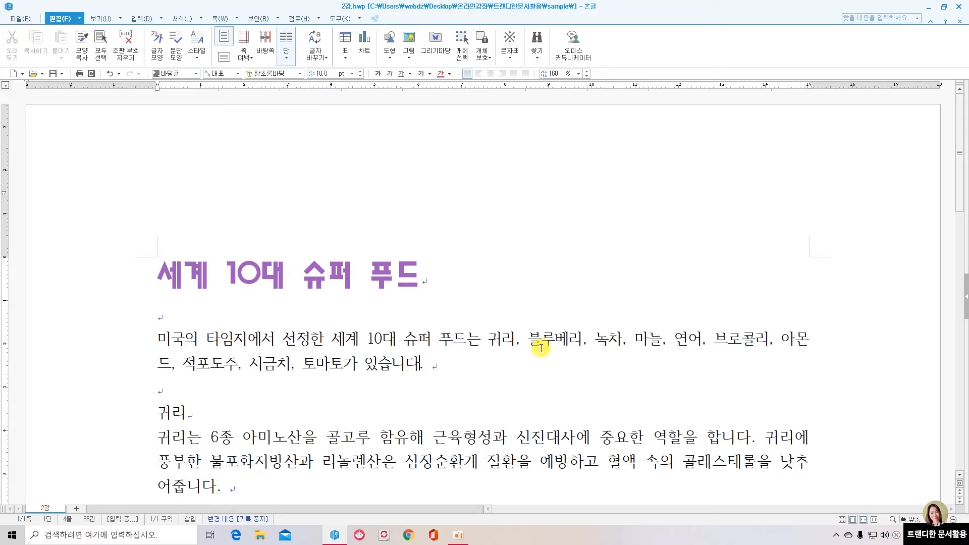
Add solid-dot emphasis marks above the words "슈퍼 푸드" in the title through the extended character shape settings.
drag(302, 275, 407, 274)
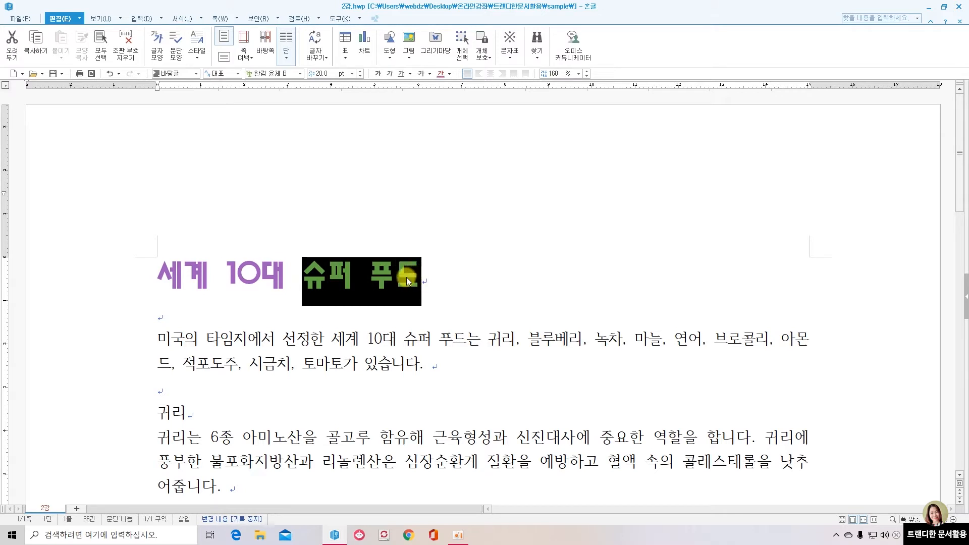
right_click(407, 275)
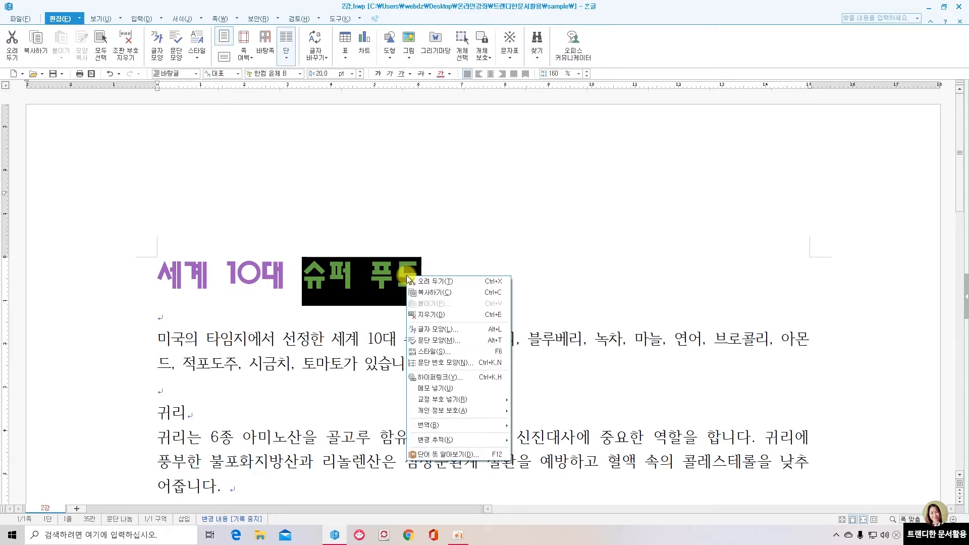
click(435, 329)
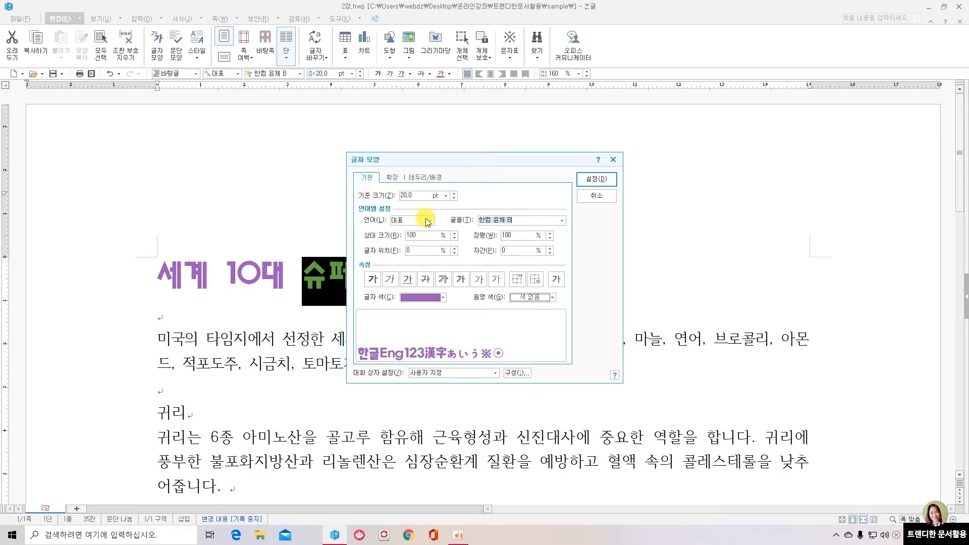
click(394, 179)
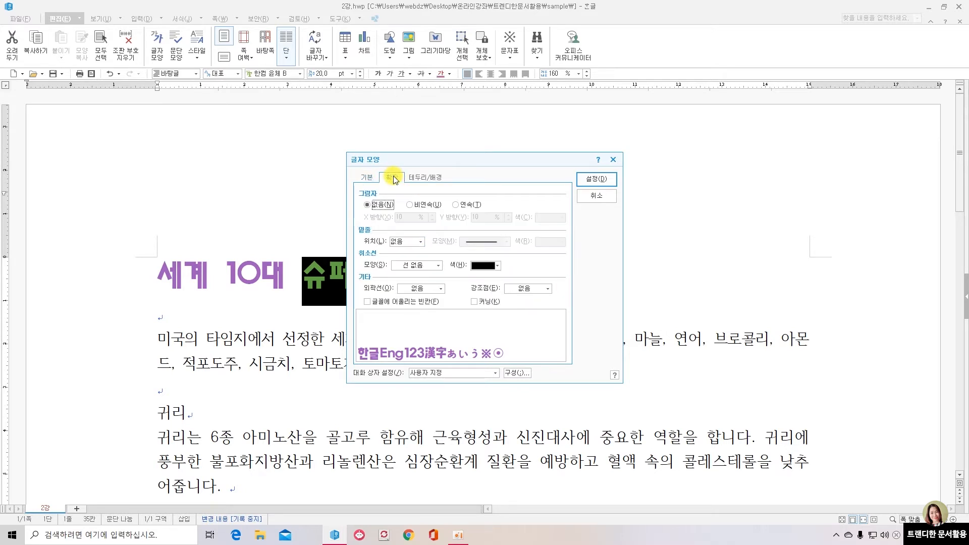
click(419, 180)
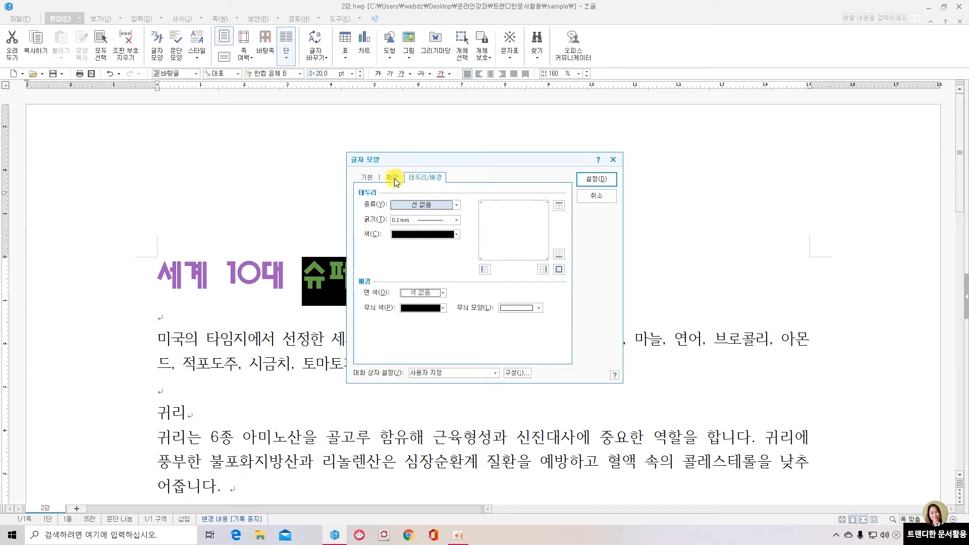
click(395, 180)
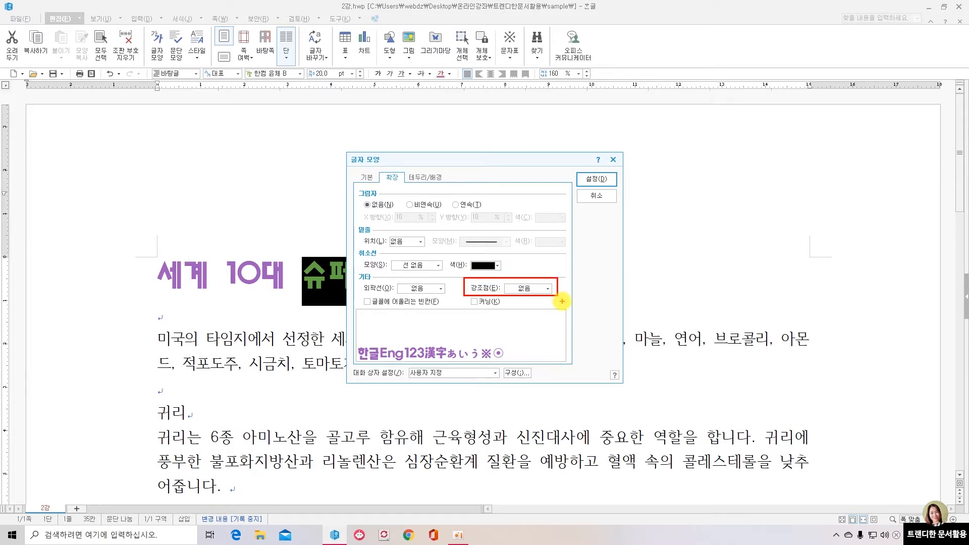
click(549, 289)
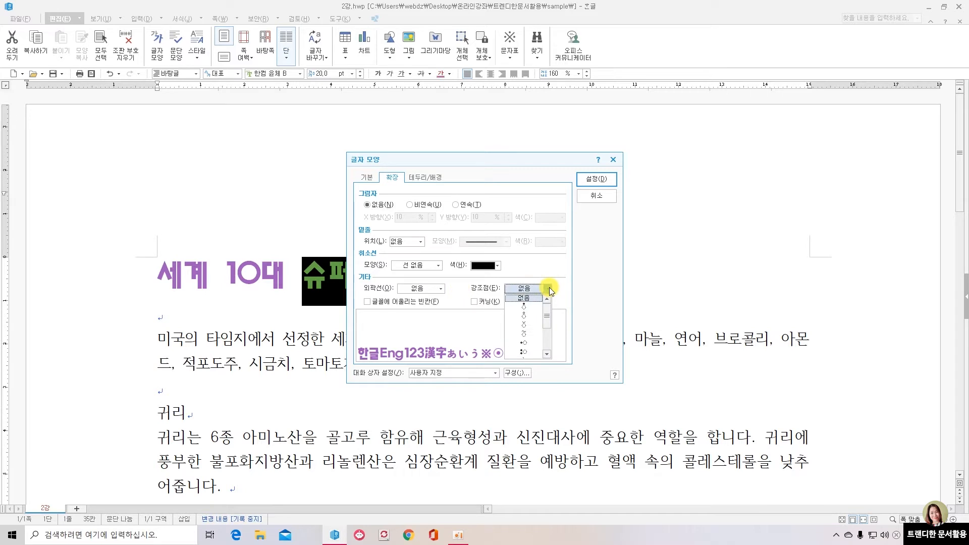
click(530, 306)
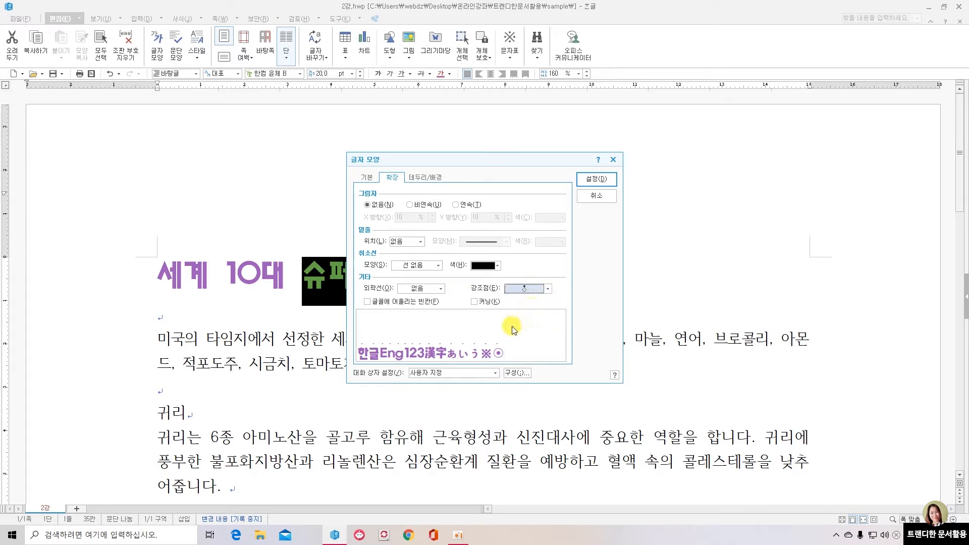
click(597, 179)
click(435, 286)
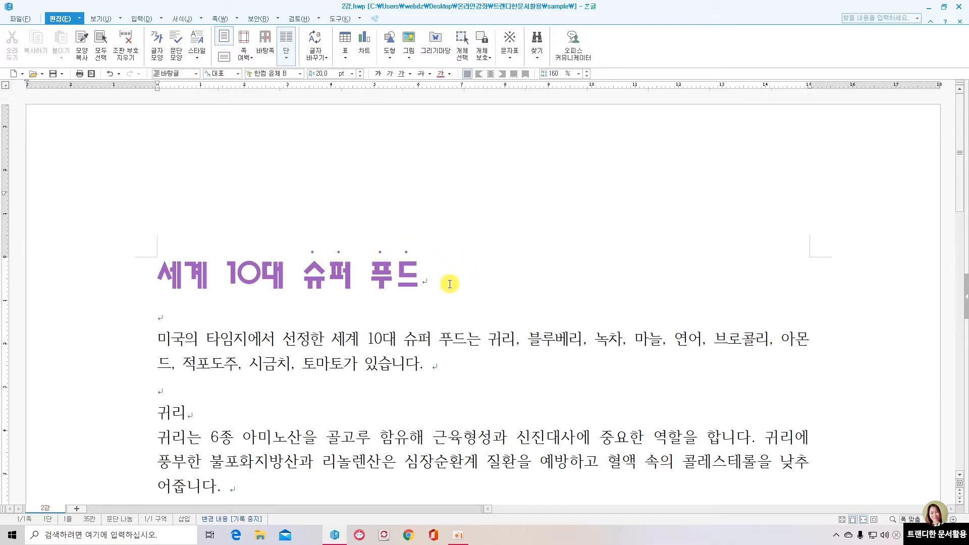
Apply the outline attribute to "10대" in the title through the basic character shape settings.
drag(230, 276, 272, 280)
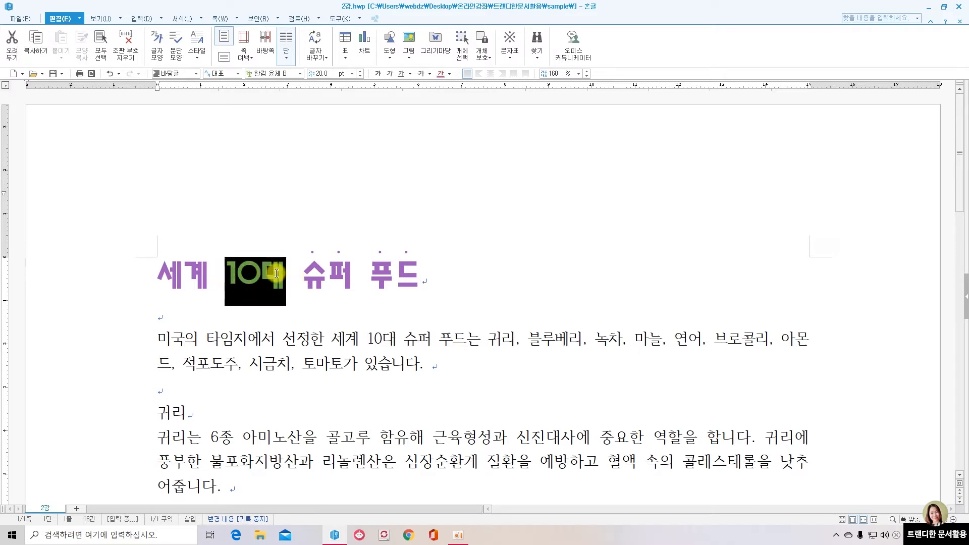
right_click(271, 278)
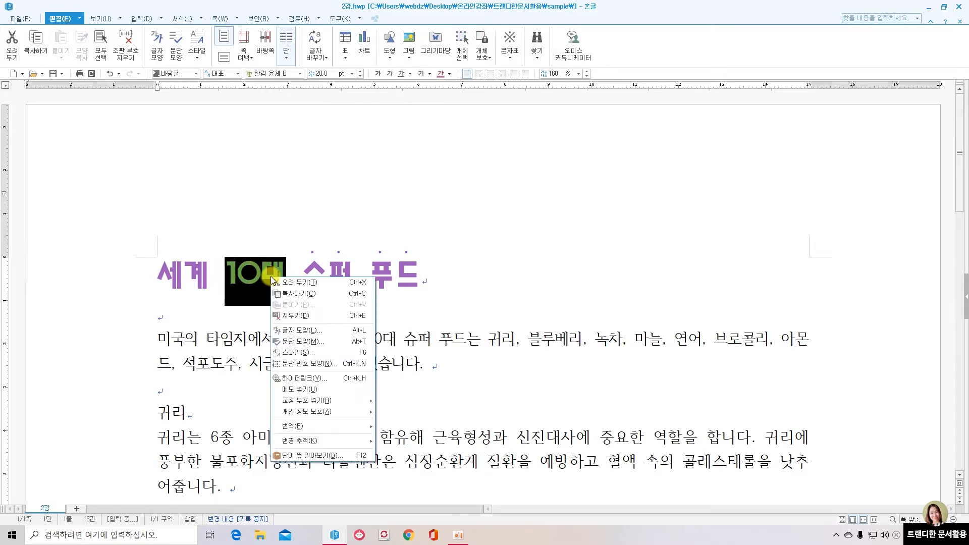
click(299, 330)
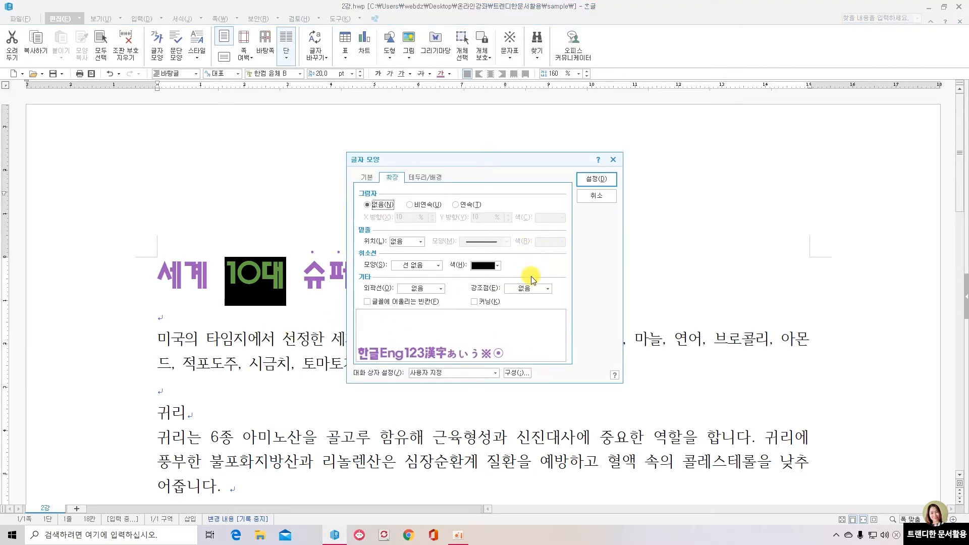
click(366, 178)
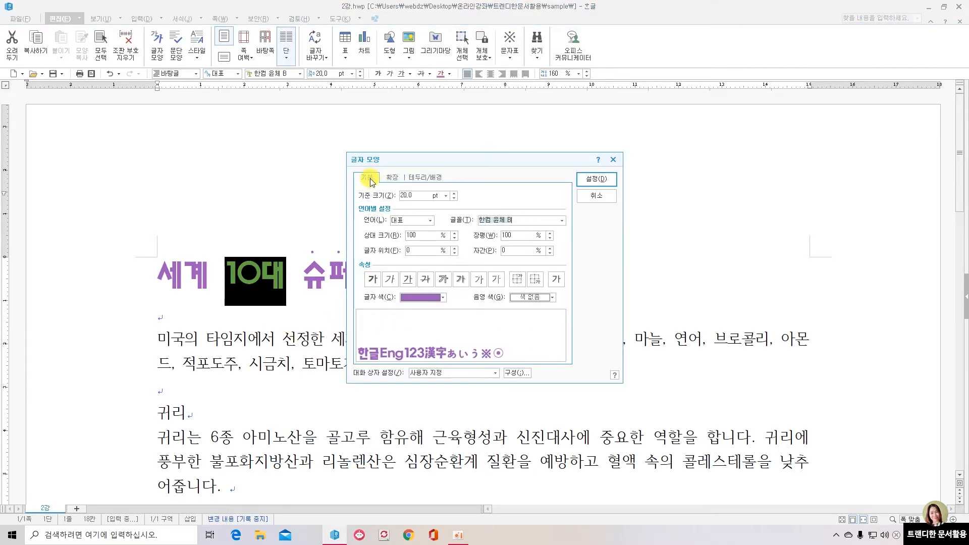
click(444, 282)
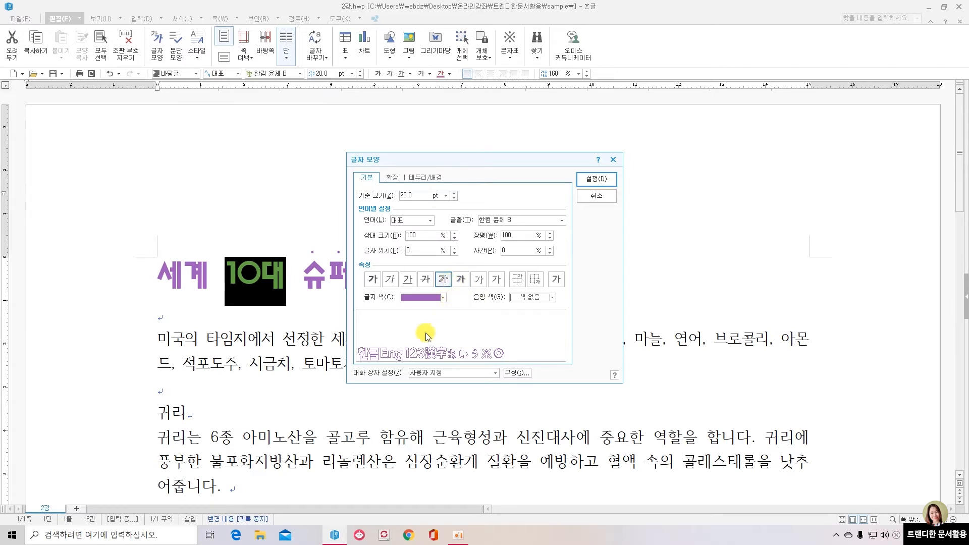
mouse_move(354, 342)
mouse_down()
mouse_move(494, 353)
mouse_move(517, 367)
mouse_up()
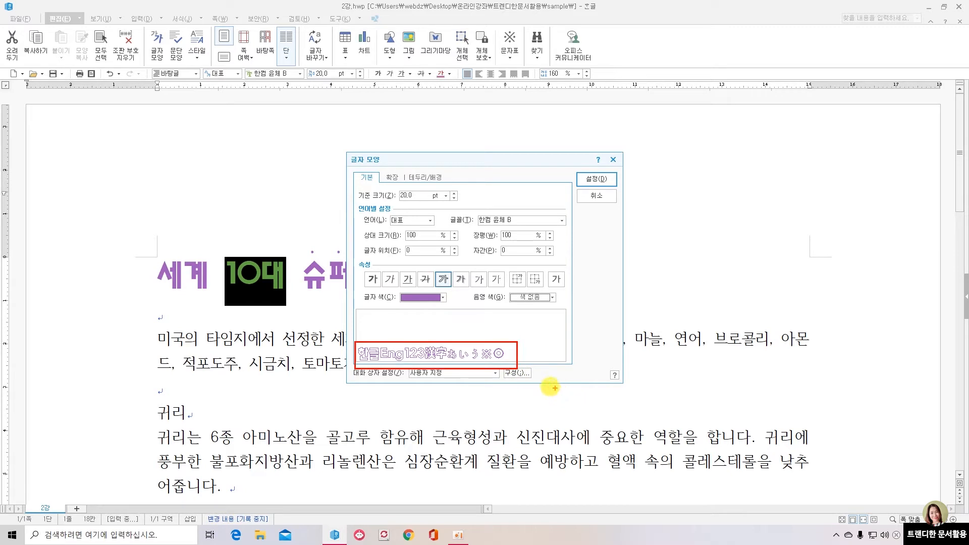
drag(276, 247, 272, 260)
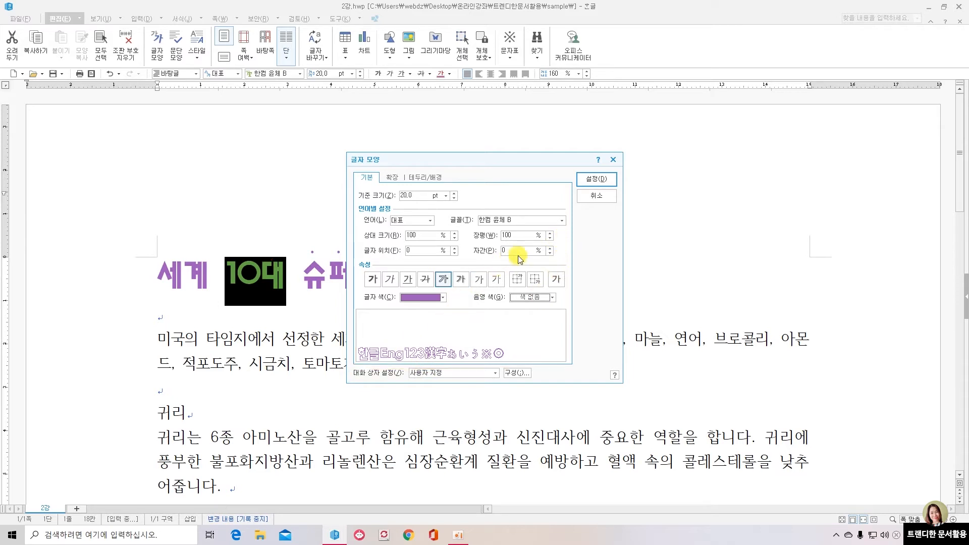
click(605, 179)
click(289, 321)
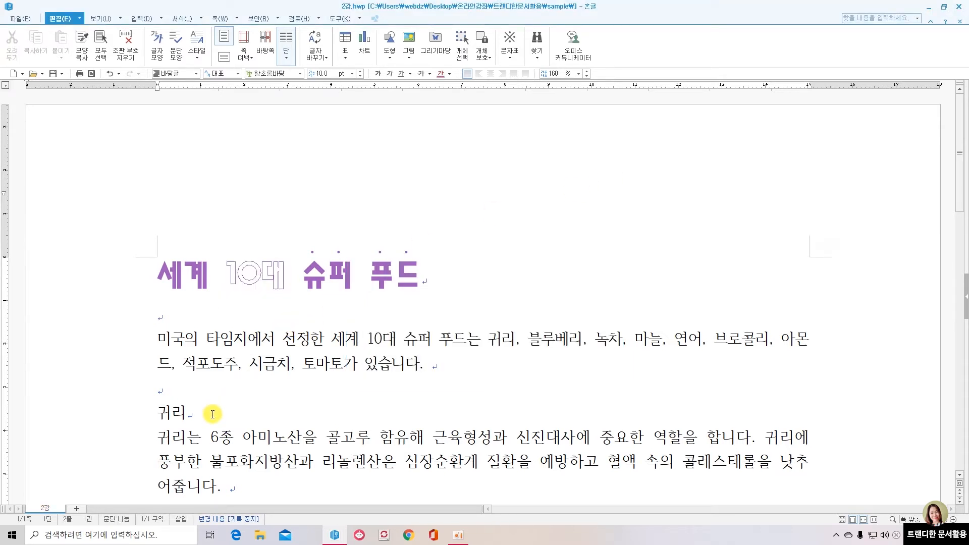
Add the shadow attribute to "10대" in the title through the character shape settings.
drag(225, 268, 285, 273)
right_click(274, 273)
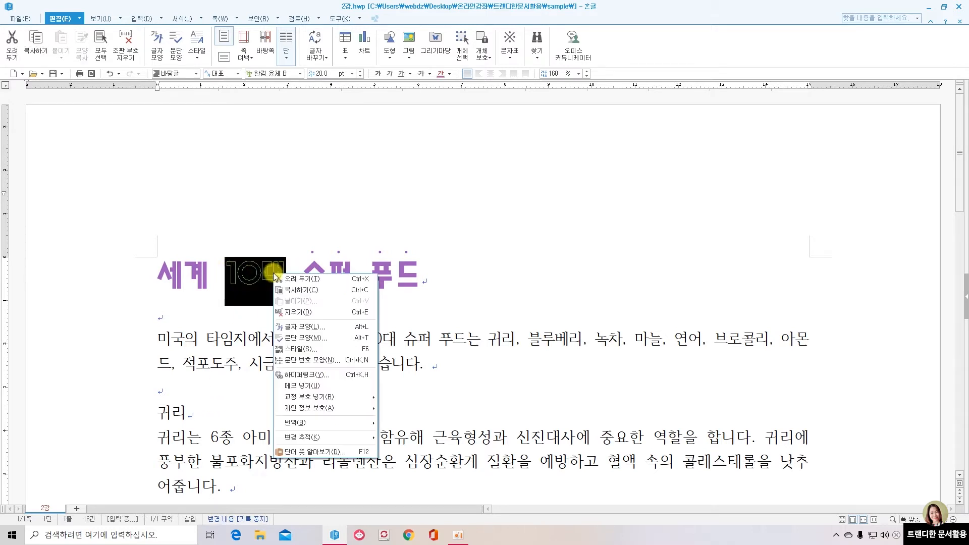
click(304, 328)
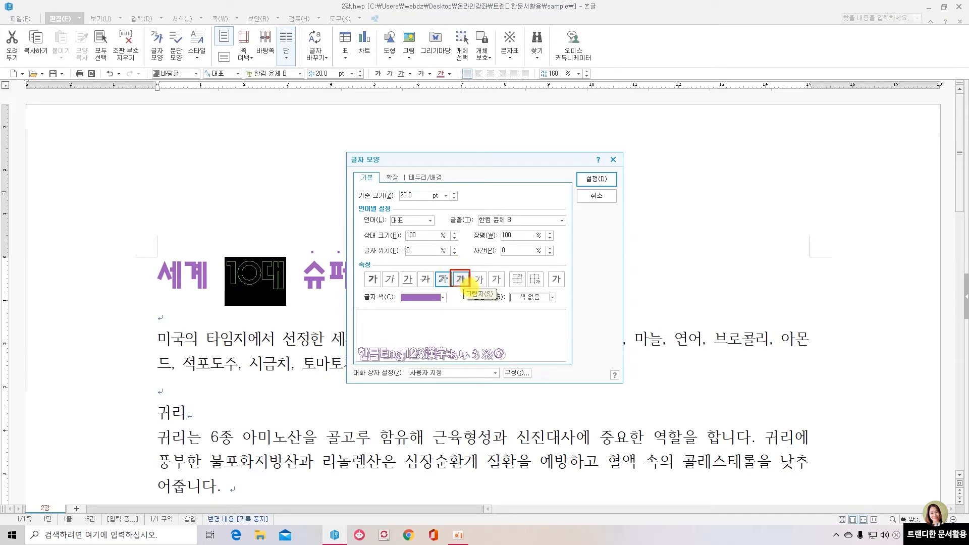
click(461, 280)
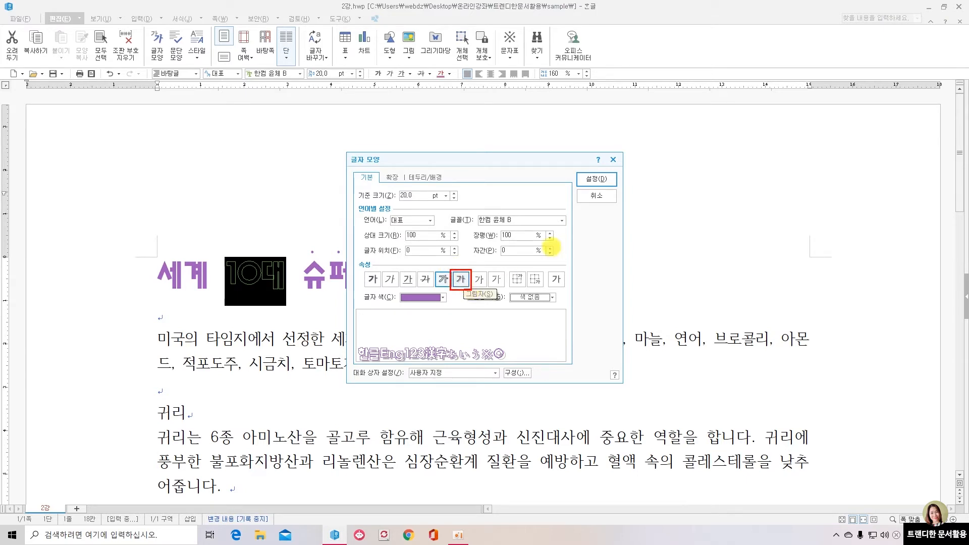
click(597, 179)
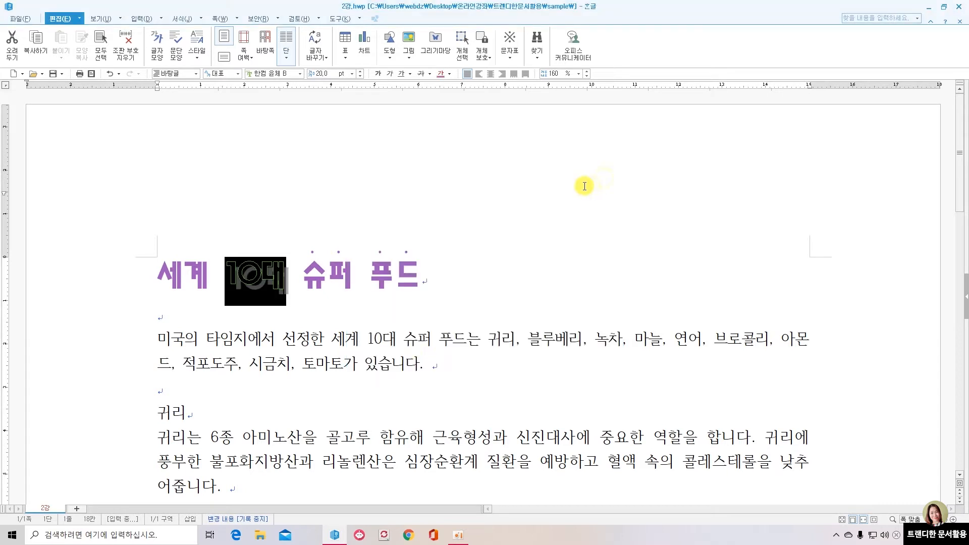
click(319, 315)
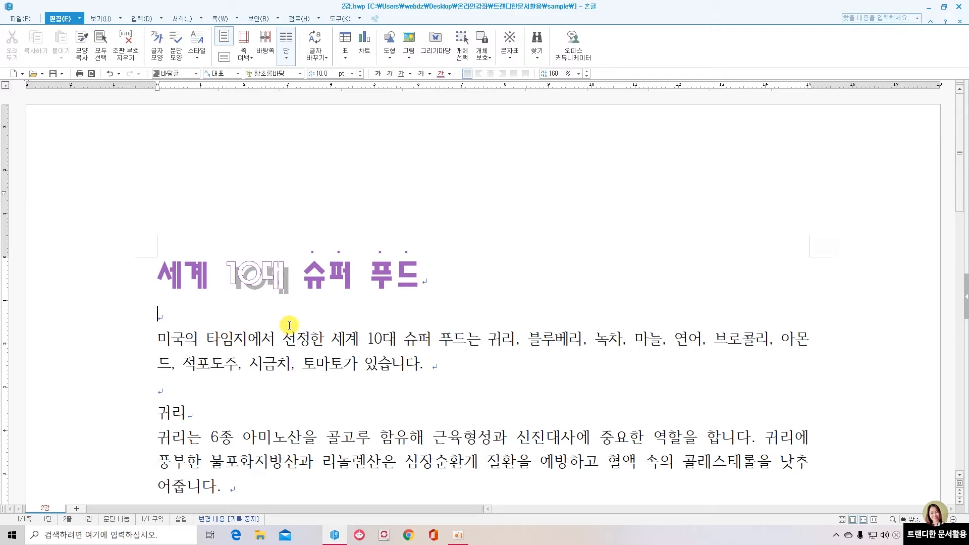
Open the extended character shape settings for "10대" in the title, where the shadow options are.
click(242, 274)
drag(242, 274, 282, 275)
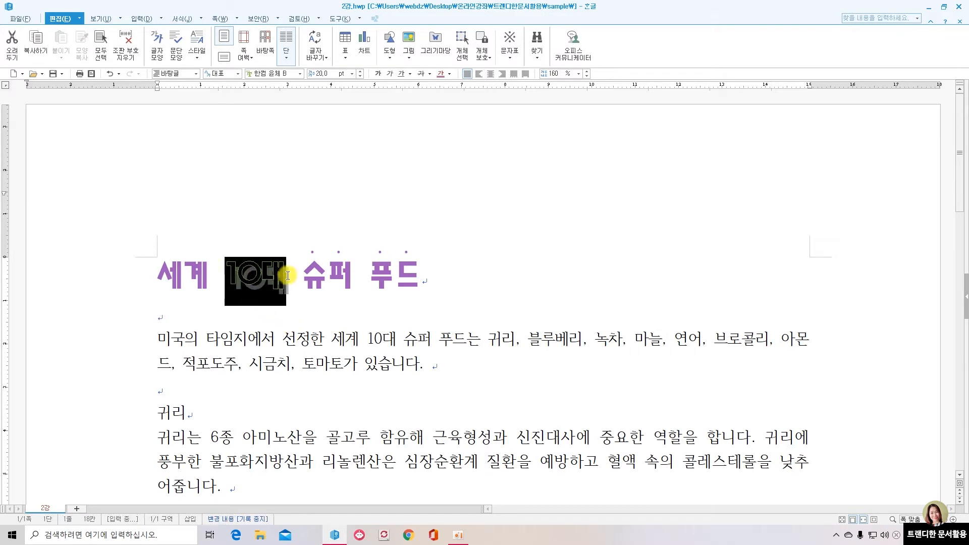
right_click(276, 274)
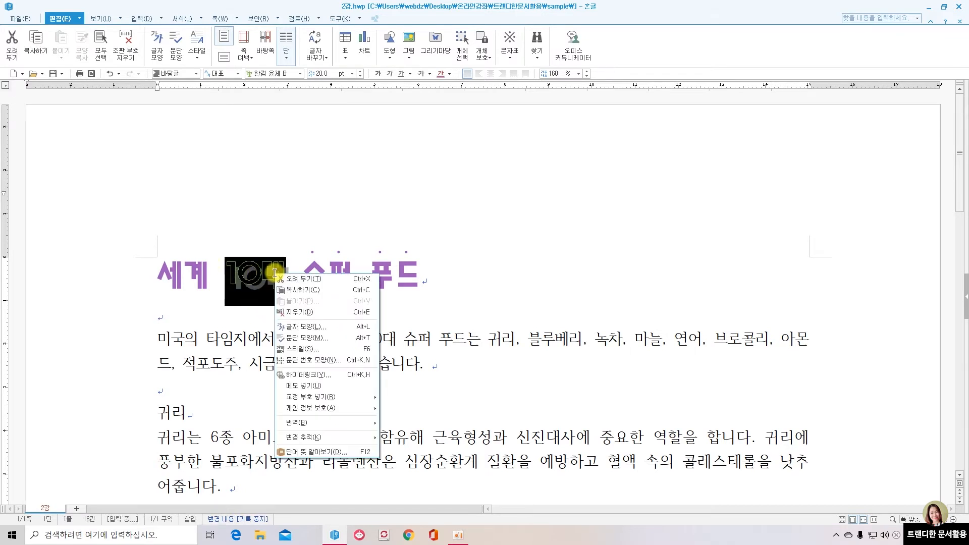
click(298, 327)
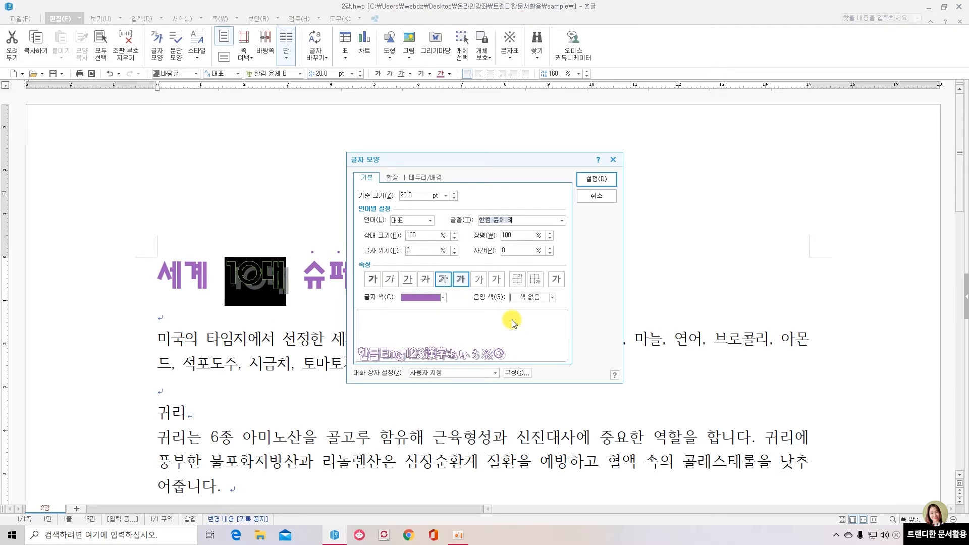
click(394, 178)
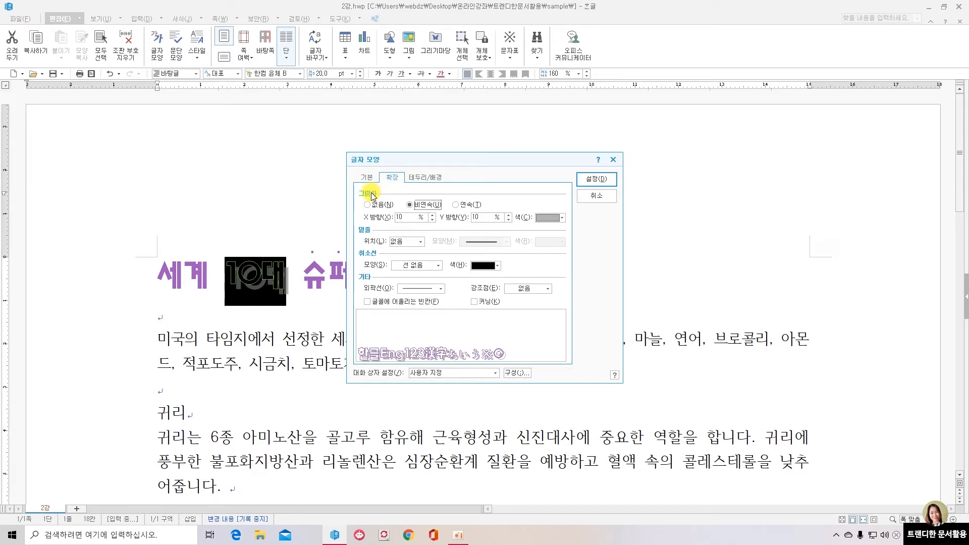
drag(353, 185, 572, 231)
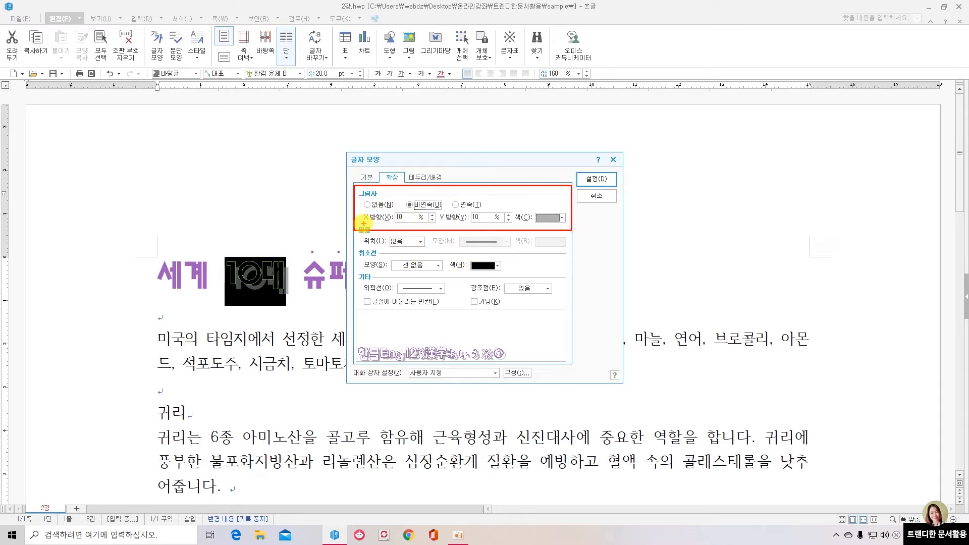
drag(365, 222, 514, 222)
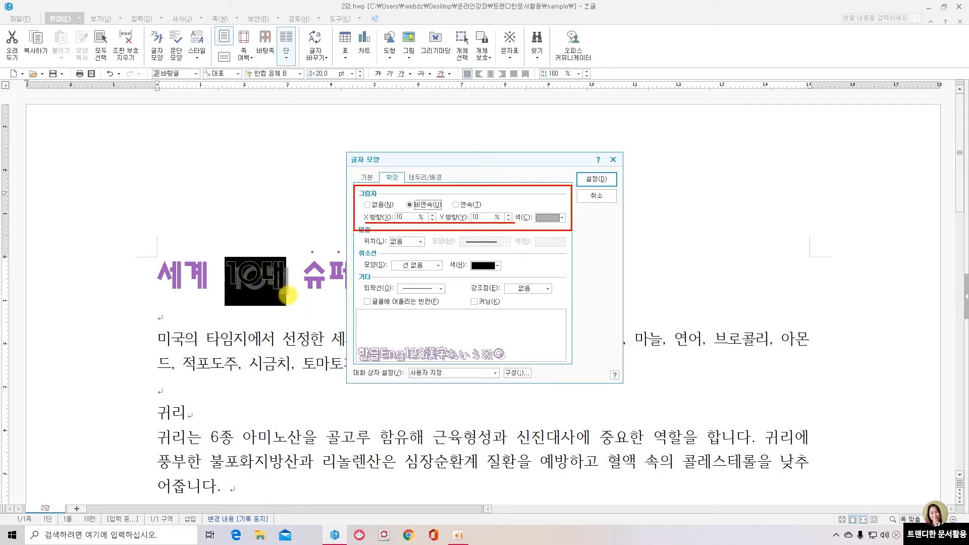
drag(525, 226, 564, 225)
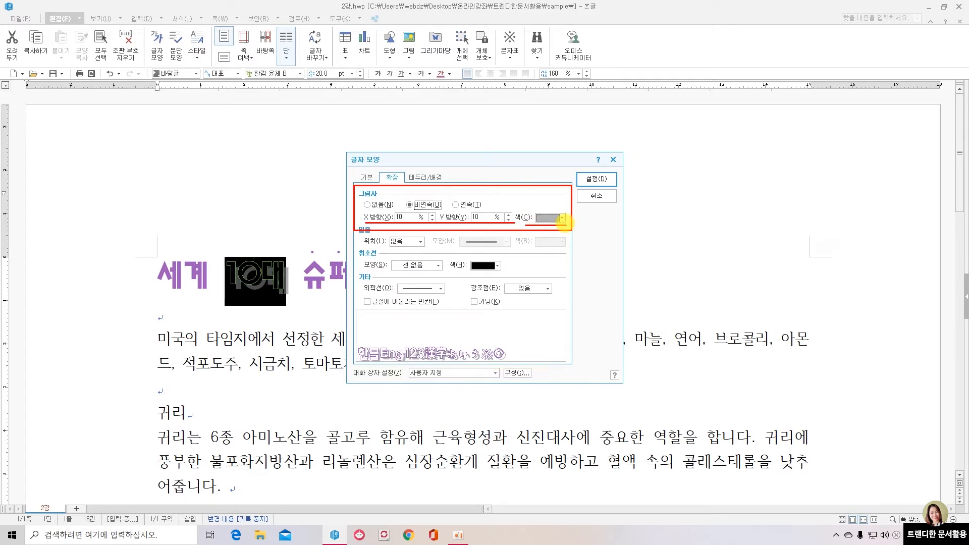
key(Escape)
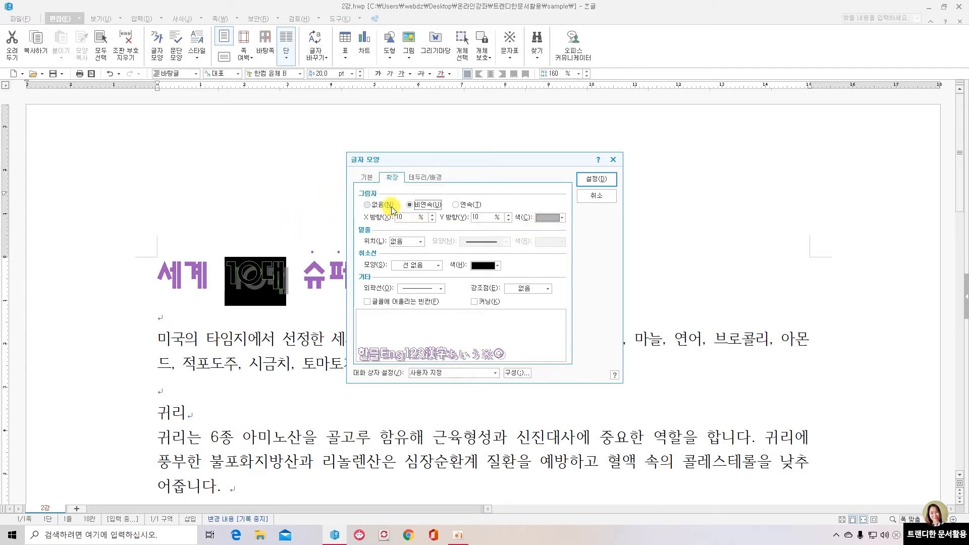
Reduce the X and Y offsets of the discontinuous shadow on "10대" and apply the settings.
click(433, 220)
click(432, 220)
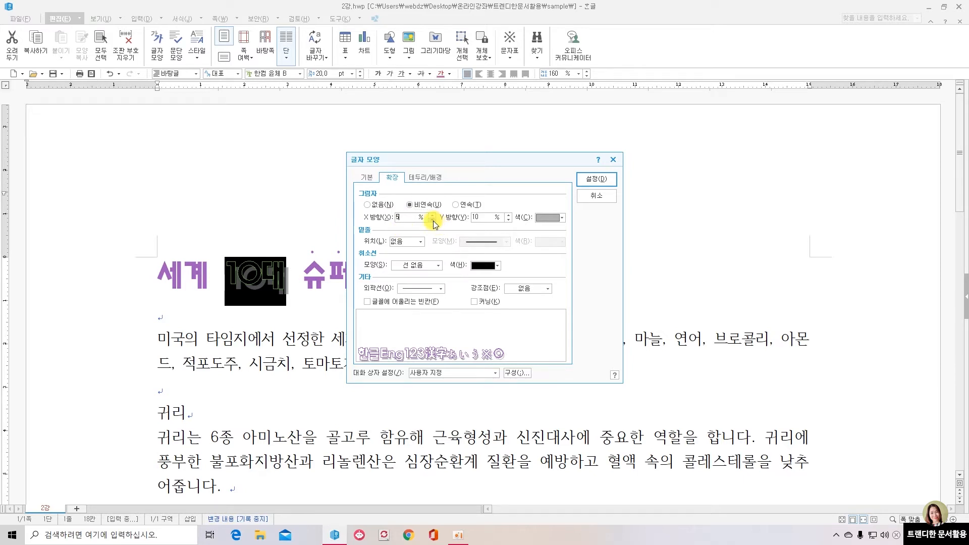
click(507, 220)
click(508, 220)
click(508, 221)
click(589, 180)
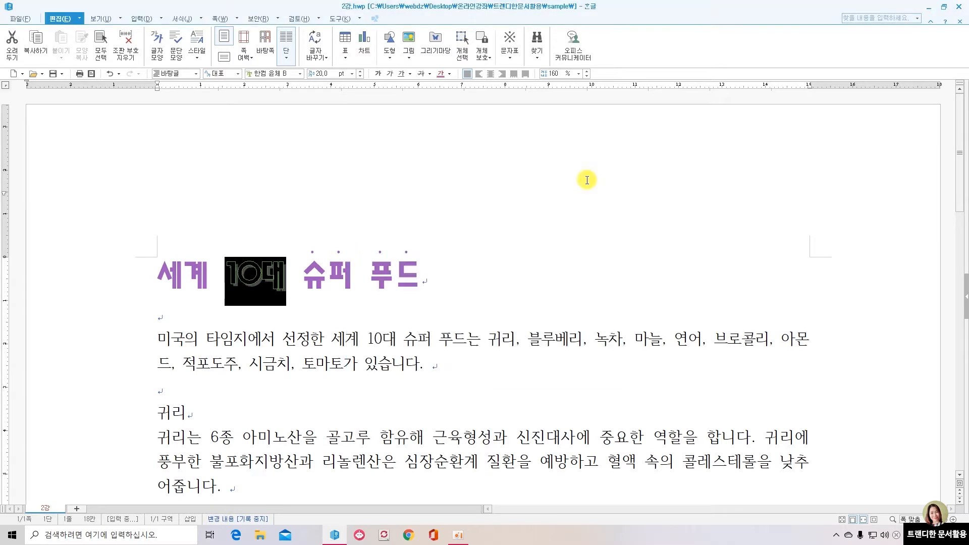
click(309, 311)
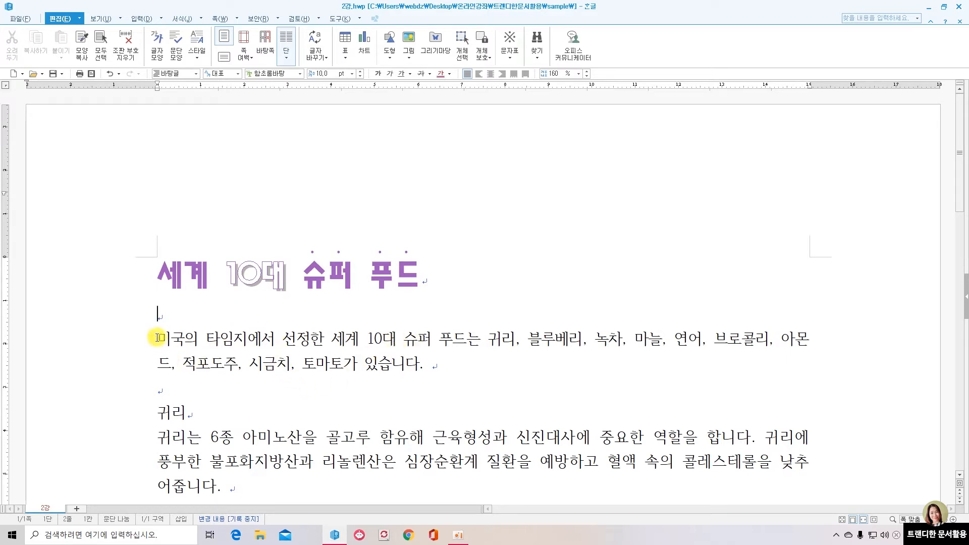
Open the basic character shape settings for the whole introductory paragraph below the title.
drag(157, 339, 424, 367)
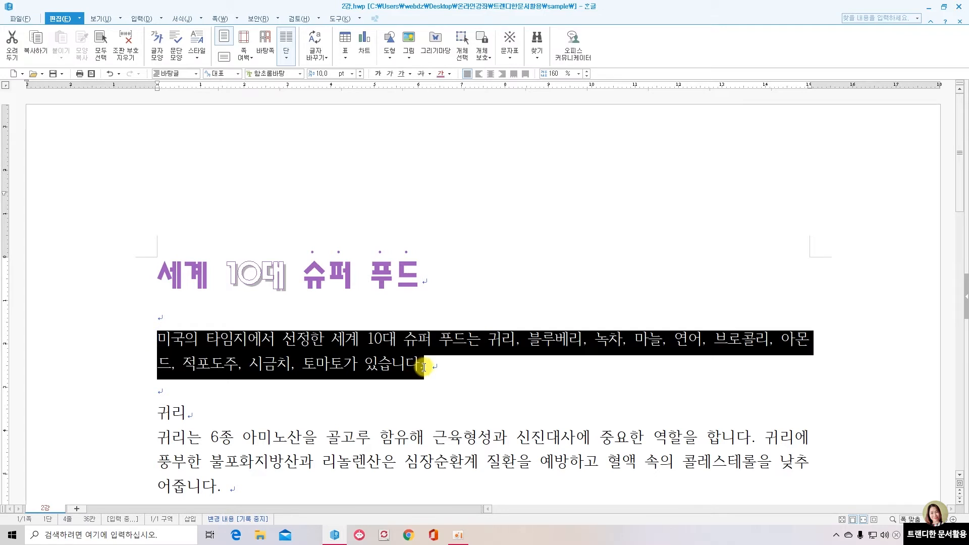
right_click(390, 347)
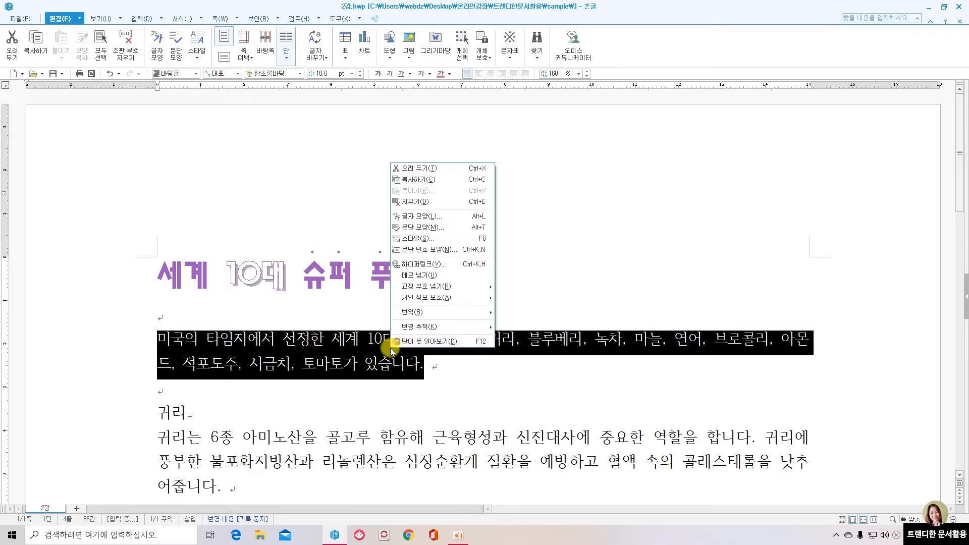
click(430, 216)
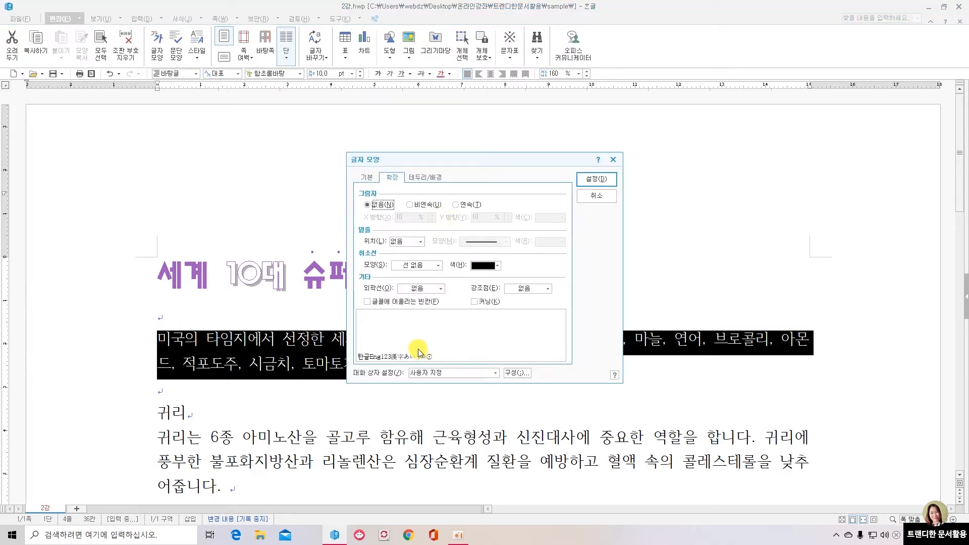
click(367, 178)
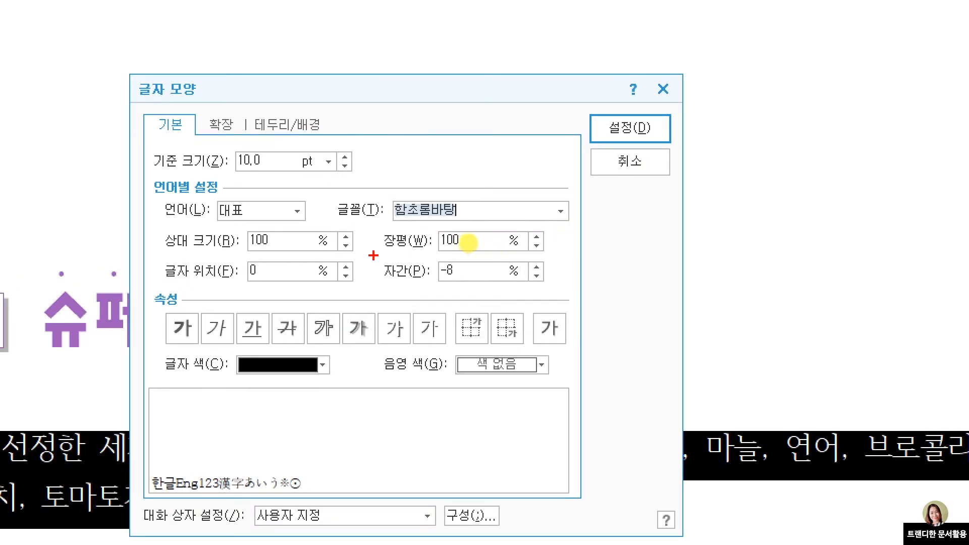
drag(373, 256, 539, 289)
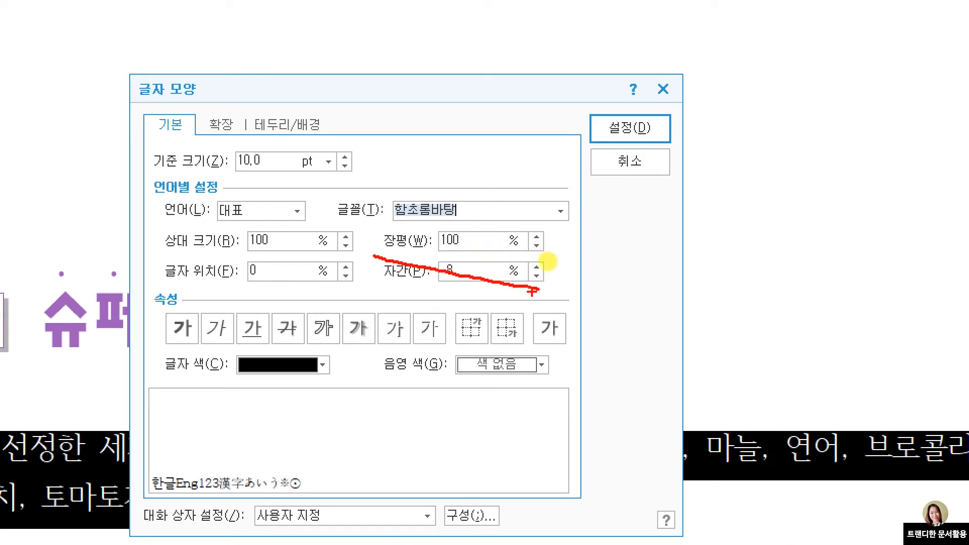
key(Escape)
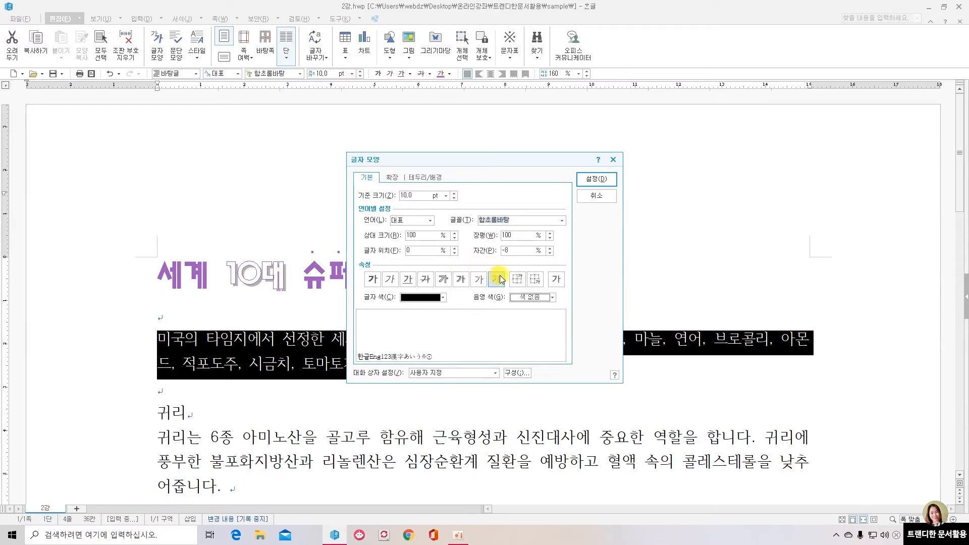
Set the letter spacing of the introductory paragraph to -20% and apply it.
click(553, 253)
click(553, 253)
click(553, 254)
click(554, 254)
click(553, 253)
click(553, 254)
click(553, 254)
click(553, 254)
click(553, 254)
click(553, 254)
click(553, 254)
click(552, 254)
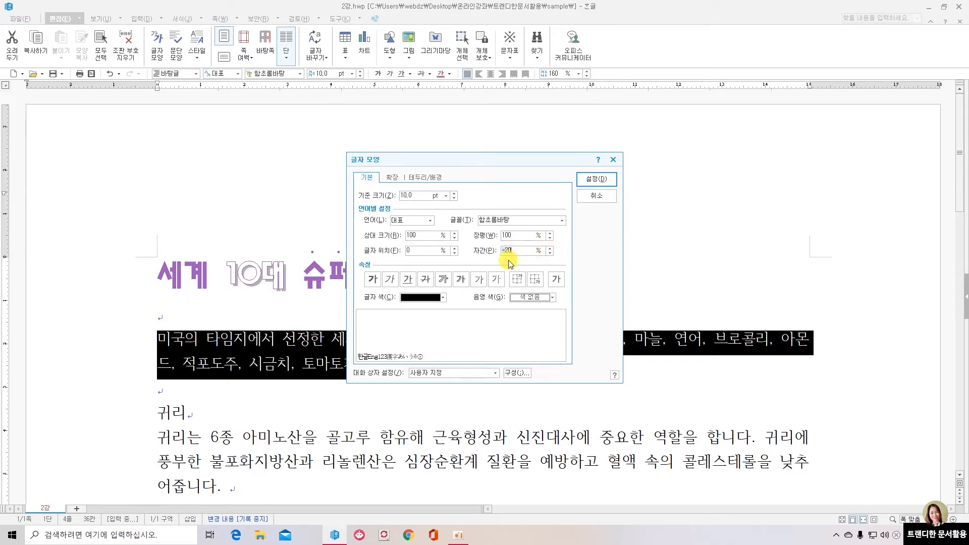
click(594, 181)
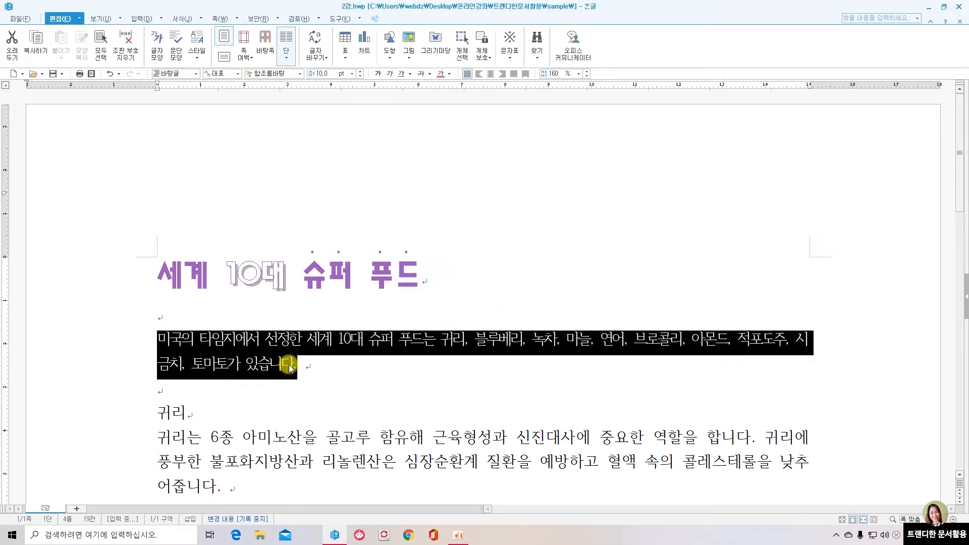
click(279, 363)
Select the introductory paragraph again and narrow its letter spacing further, one increment at a time.
drag(158, 337, 282, 361)
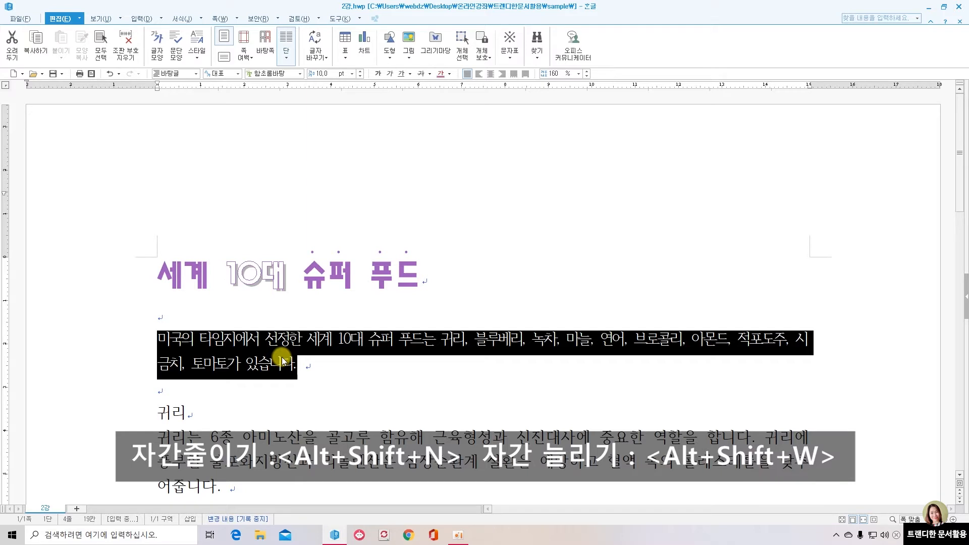
key(alt+shift+n)
key(alt+shift+n)
key(alt+shift+n)
key(alt+shift+n)
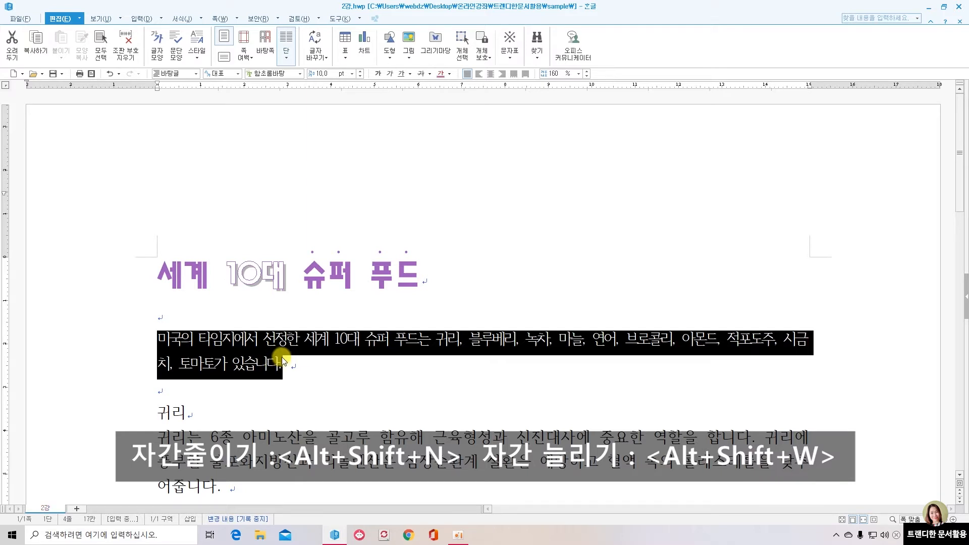
key(alt+shift+n)
key(alt+shift+n)
key(alt+shift+n)
key(alt+shift+n)
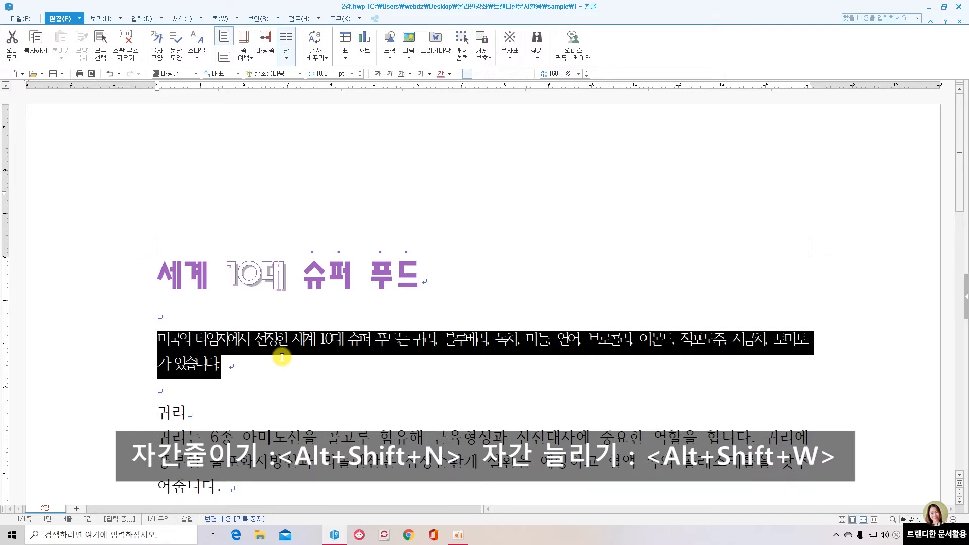
Widen the letter spacing of the selected introductory paragraph repeatedly, one increment at a time.
key(alt+shift+w)
key(alt+shift+w)
key(alt+shift+w)
key(alt+shift+w)
key(alt+shift+w)
key(alt+shift+w)
key(alt+shift+w)
key(alt+shift+w)
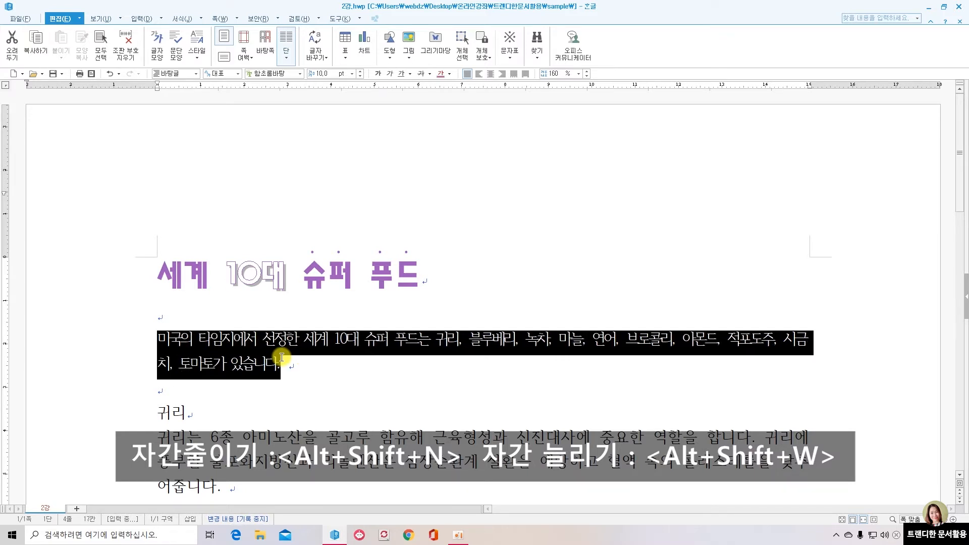
key(alt+shift+w)
key(alt+shift+w)
key(alt+shift+w)
key(alt+shift+w)
key(alt+shift+w)
key(alt+shift+w)
key(alt+shift+w)
key(alt+shift+w)
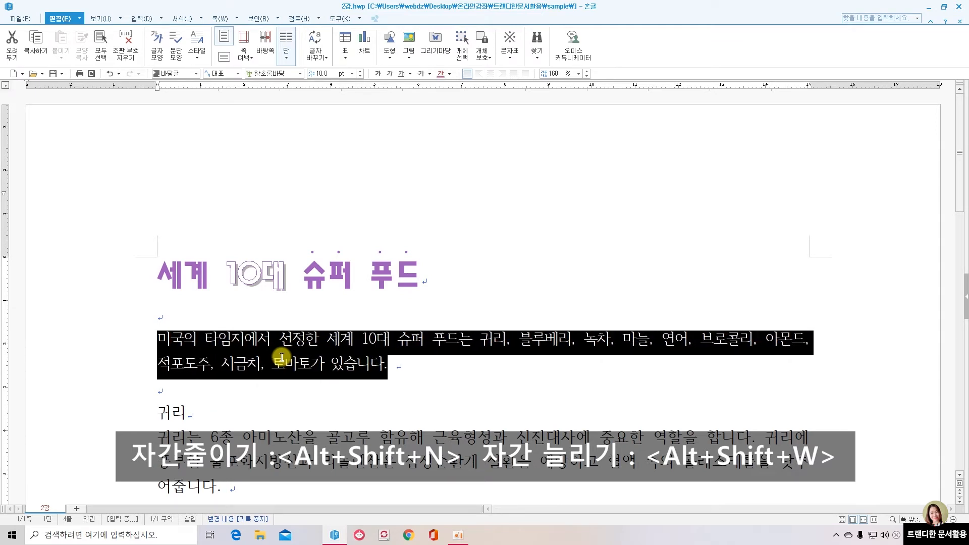
key(alt+shift+w)
key(alt+shift+w)
key(alt+shift+w)
key(alt+shift+w)
key(alt+shift+w)
key(alt+shift+w)
key(alt+shift+w)
key(alt+shift+w)
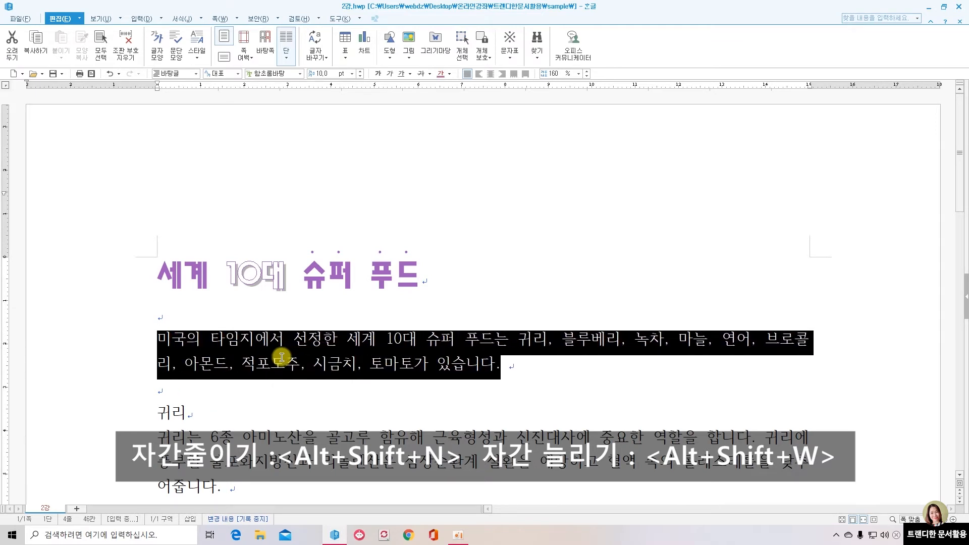
key(alt+shift+w)
key(alt+shift+w)
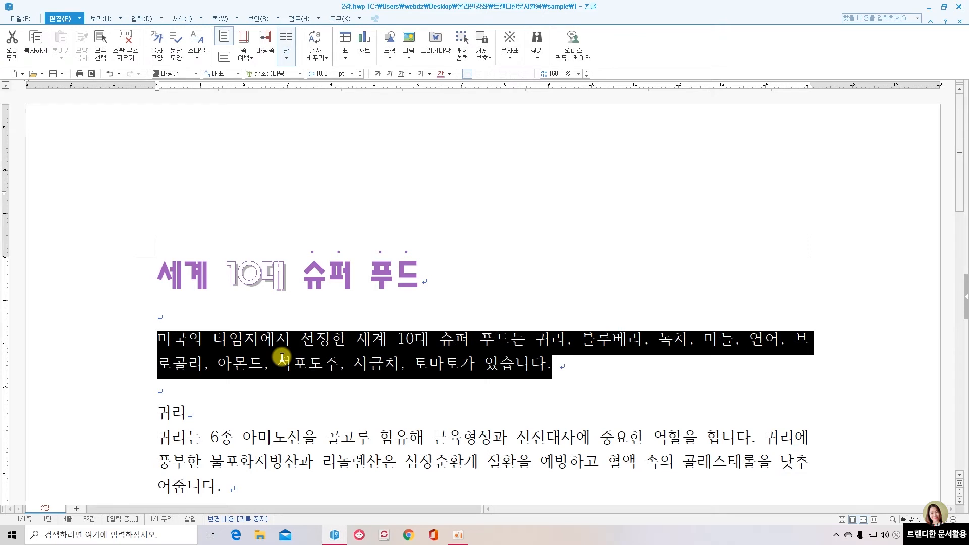
Narrow the introductory paragraph's letter spacing step by step, and widen it slightly again.
key(alt+shift+n)
key(alt+shift+n)
key(alt+shift+n)
key(alt+shift+n)
key(alt+shift+n)
key(alt+shift+n)
key(alt+shift+n)
key(alt+shift+n)
key(alt+shift+n)
key(alt+shift+n)
key(alt+shift+n)
key(alt+shift+w)
key(alt+shift+w)
key(alt+shift+w)
key(alt+shift+w)
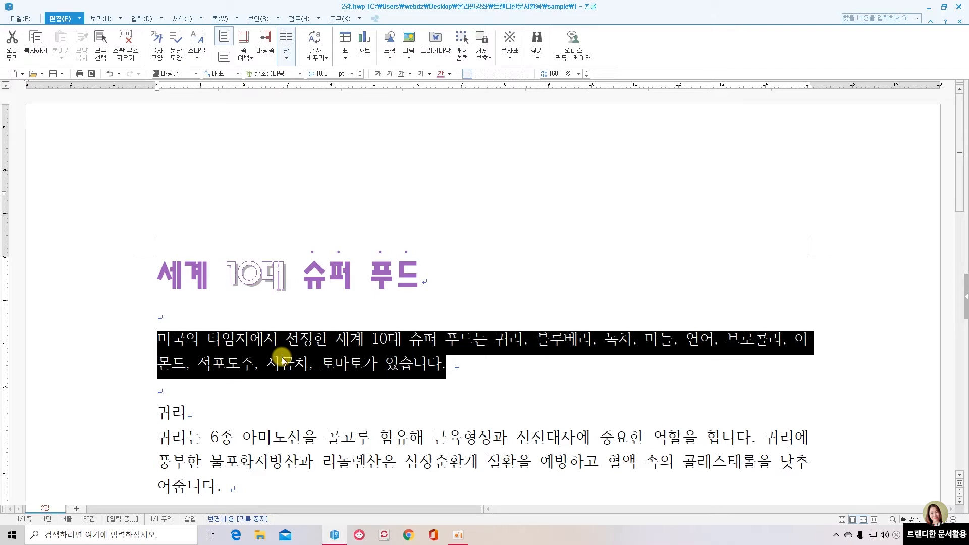
Reset the introductory paragraph's letter spacing to 0% in the character shape settings and deselect the text.
right_click(336, 353)
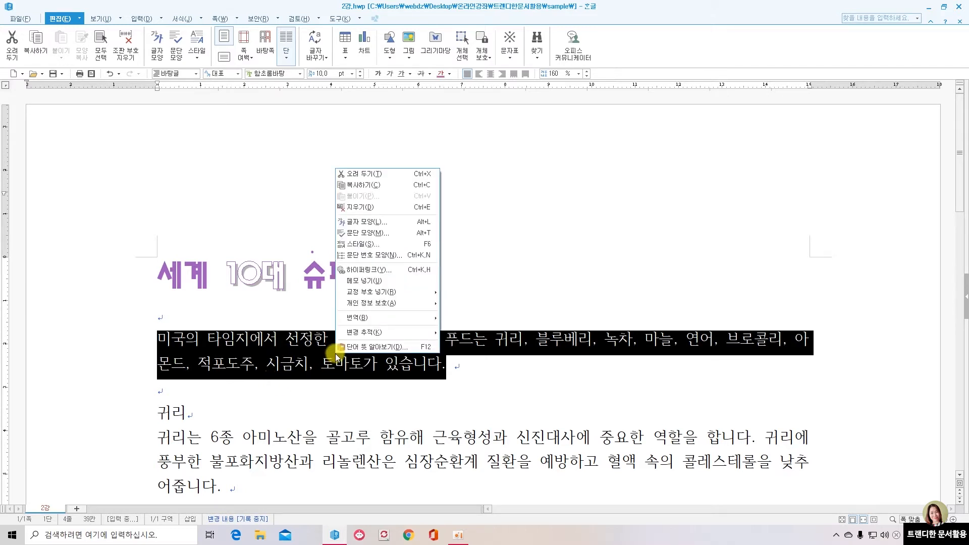
click(381, 223)
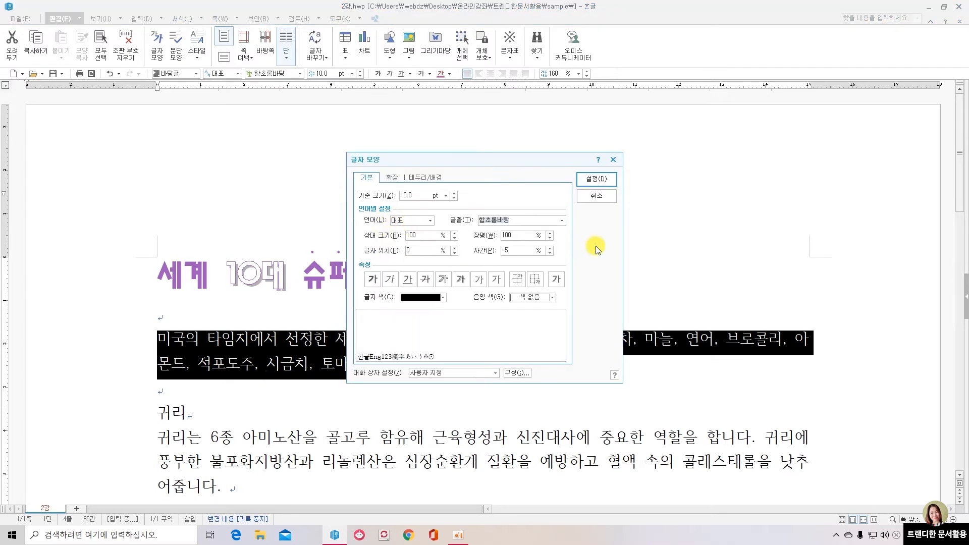
text(0)
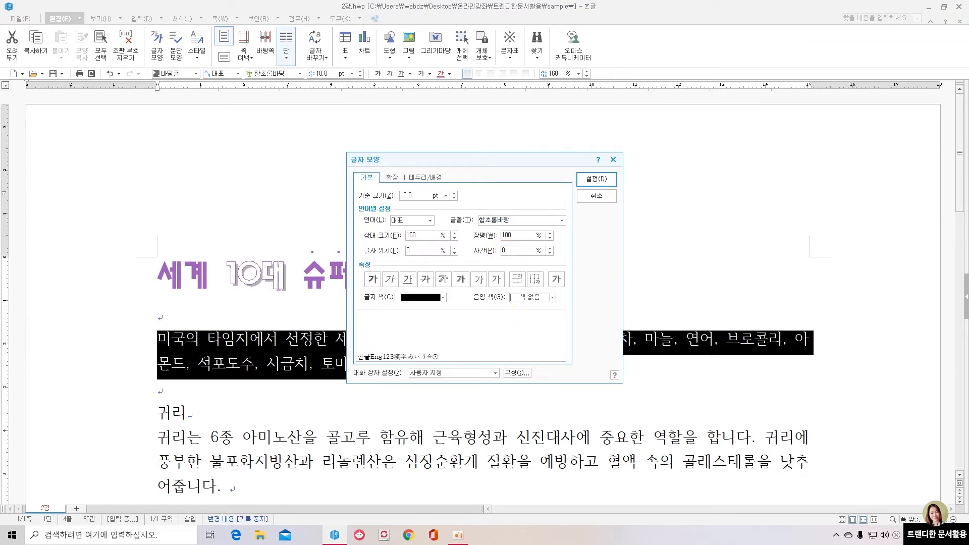
click(594, 179)
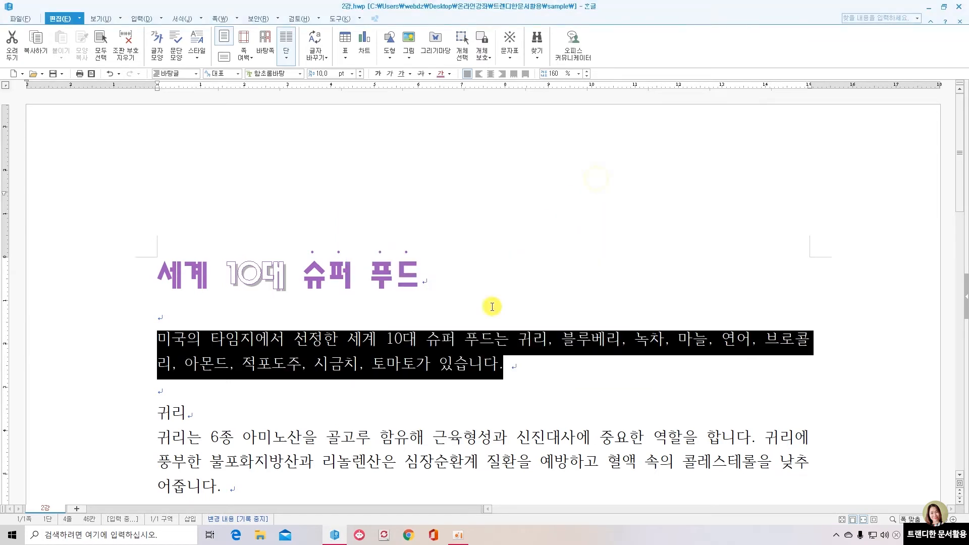
click(340, 381)
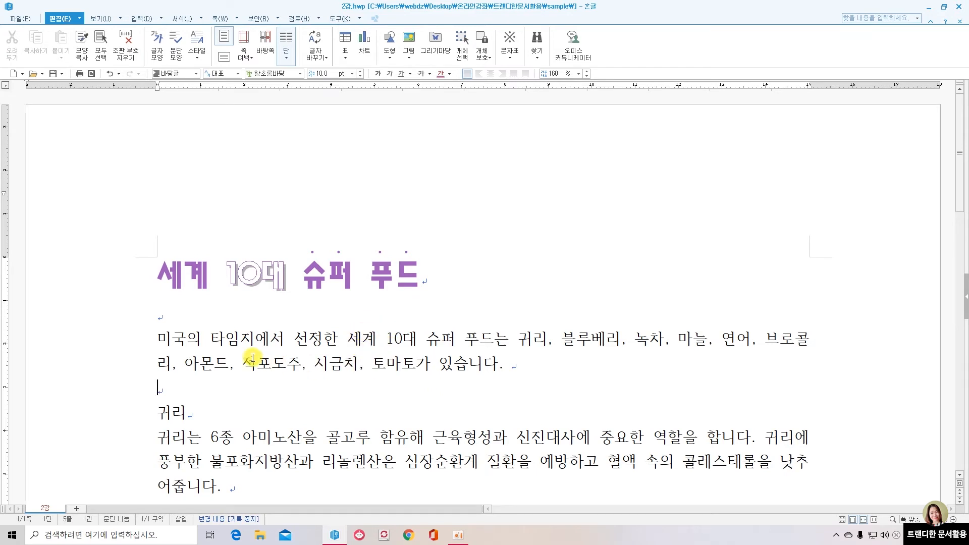
Select the whole introductory paragraph and set its character width ratio (장평) to 160%.
drag(157, 338, 505, 364)
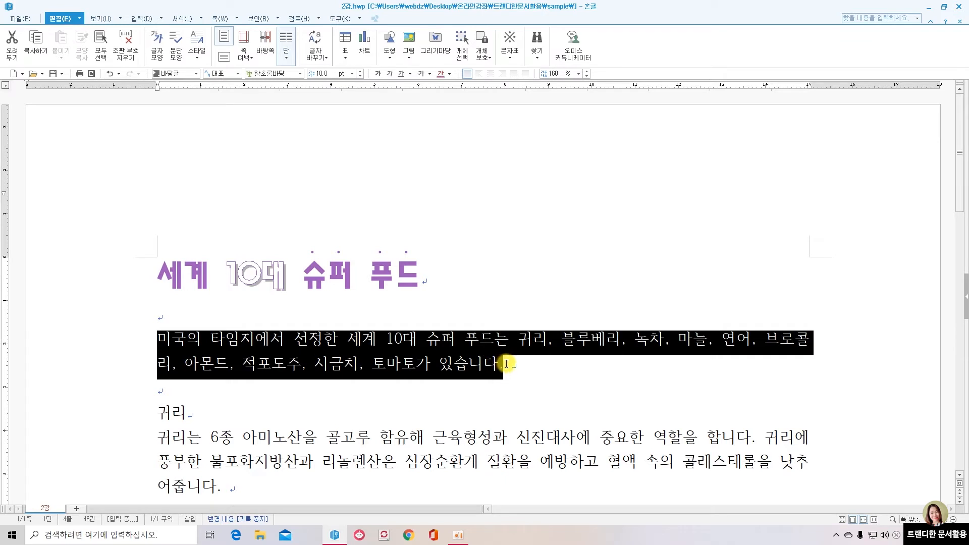
right_click(428, 350)
click(493, 218)
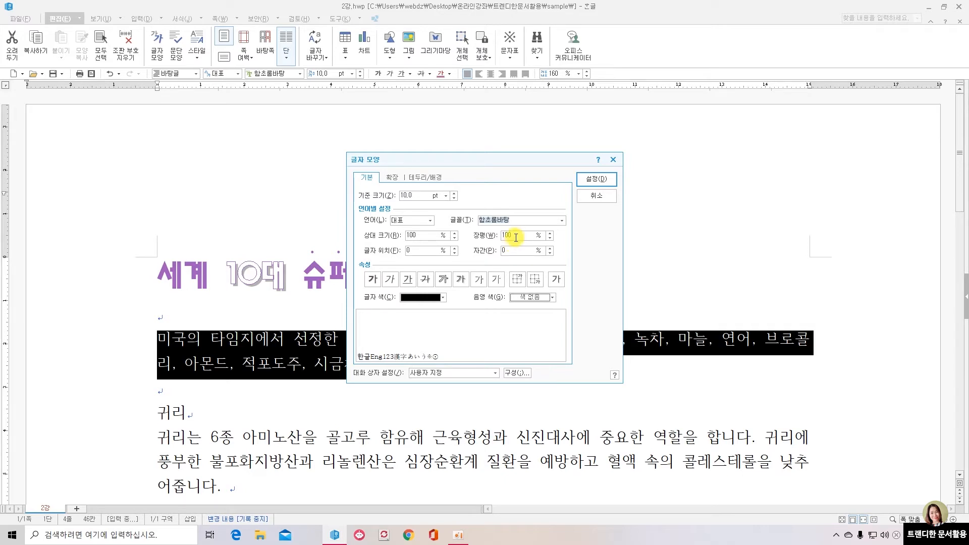
double_click(515, 237)
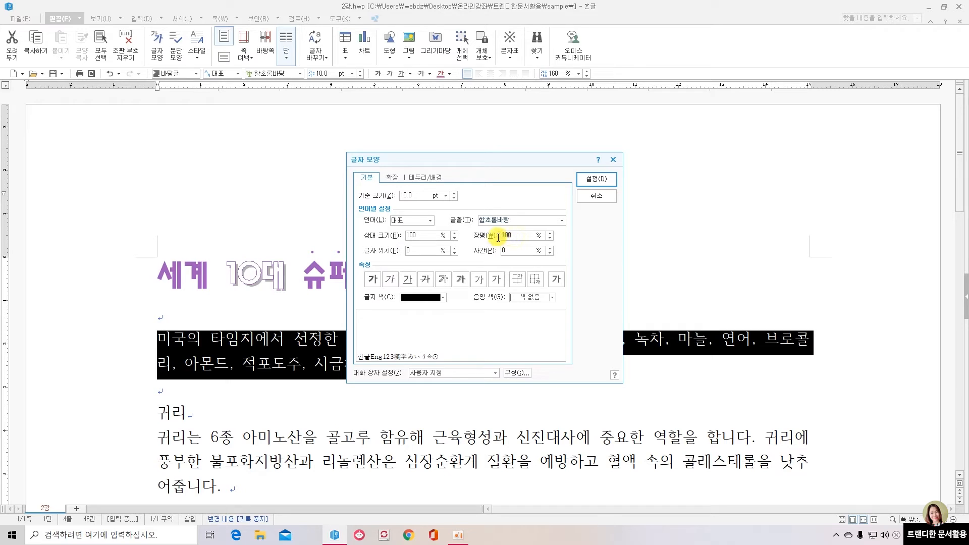
text(160)
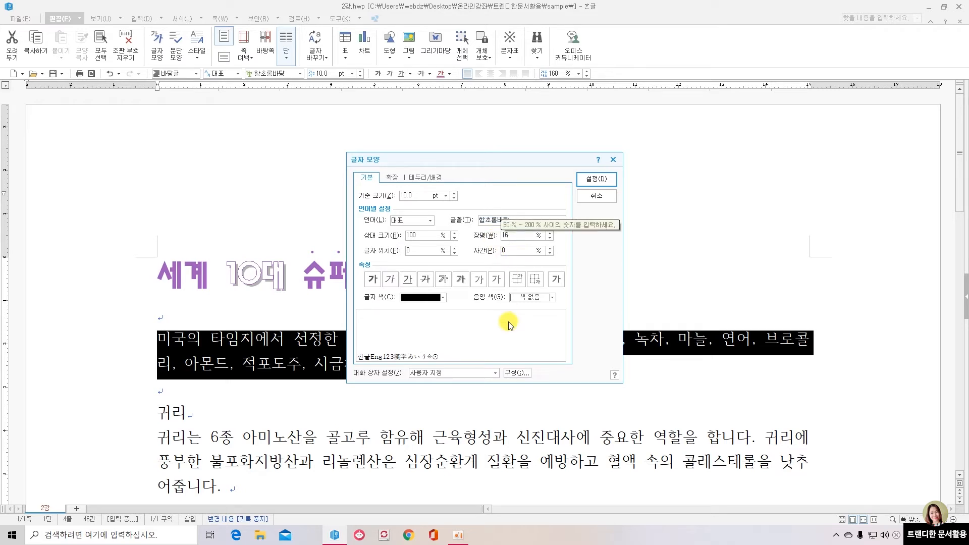
click(599, 180)
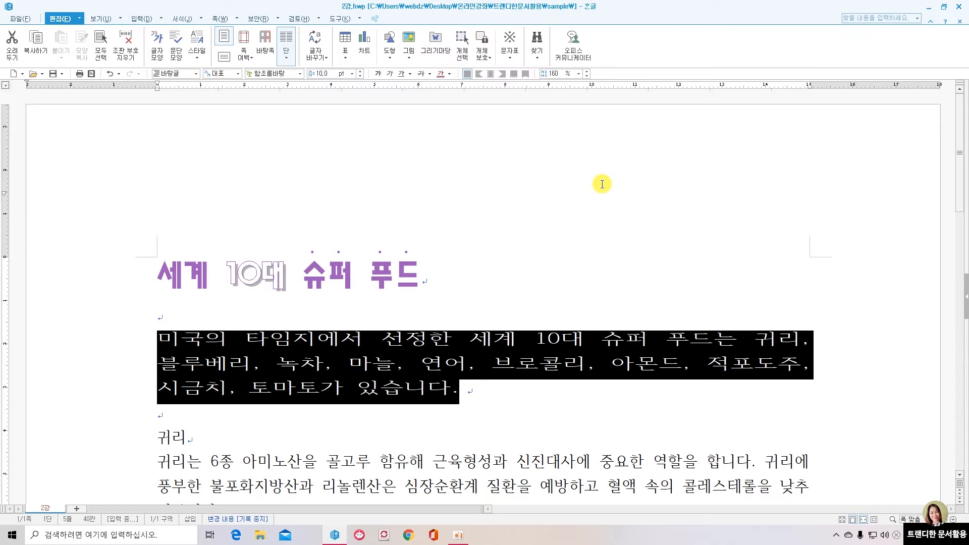
Set the introductory paragraph's character width ratio (장평) back to 100% and deselect the text.
right_click(410, 360)
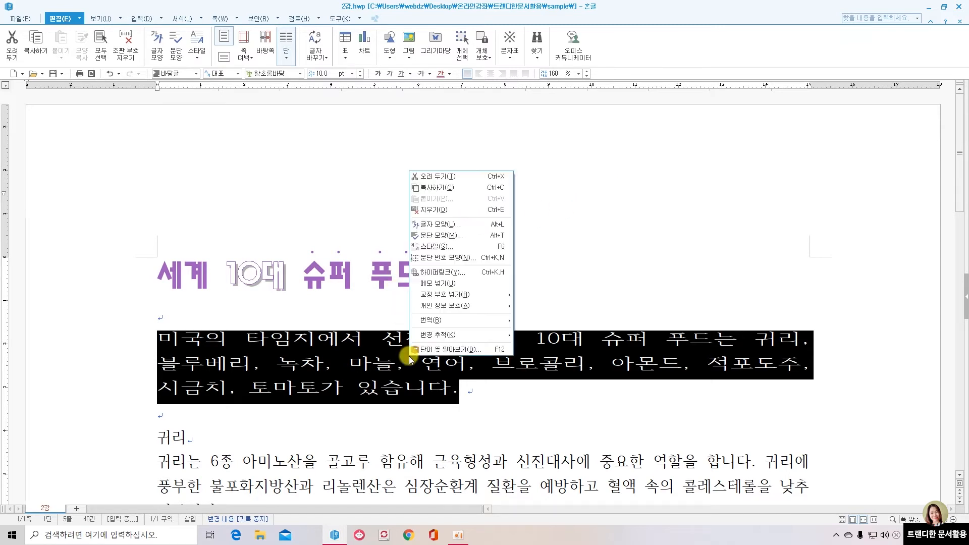
click(439, 223)
click(522, 235)
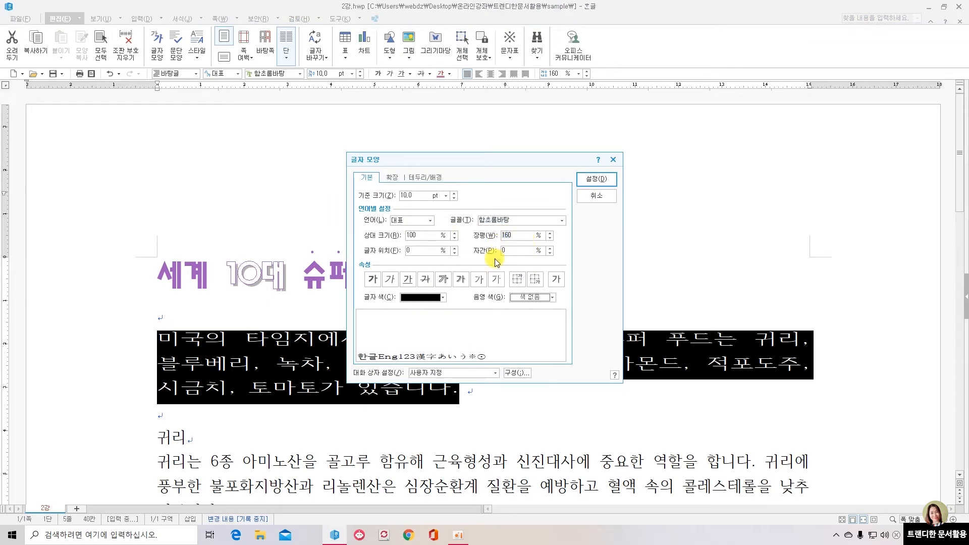
text(100)
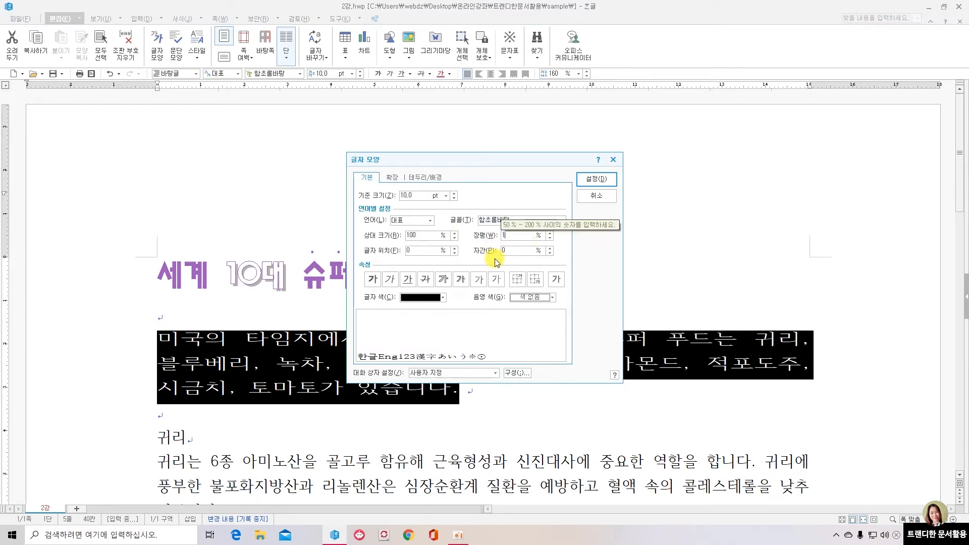
key(Return)
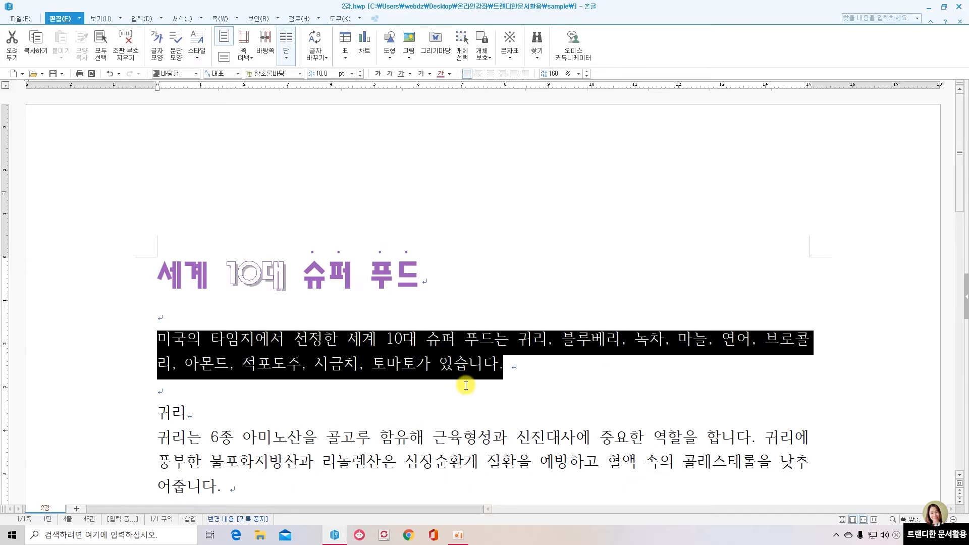
click(547, 364)
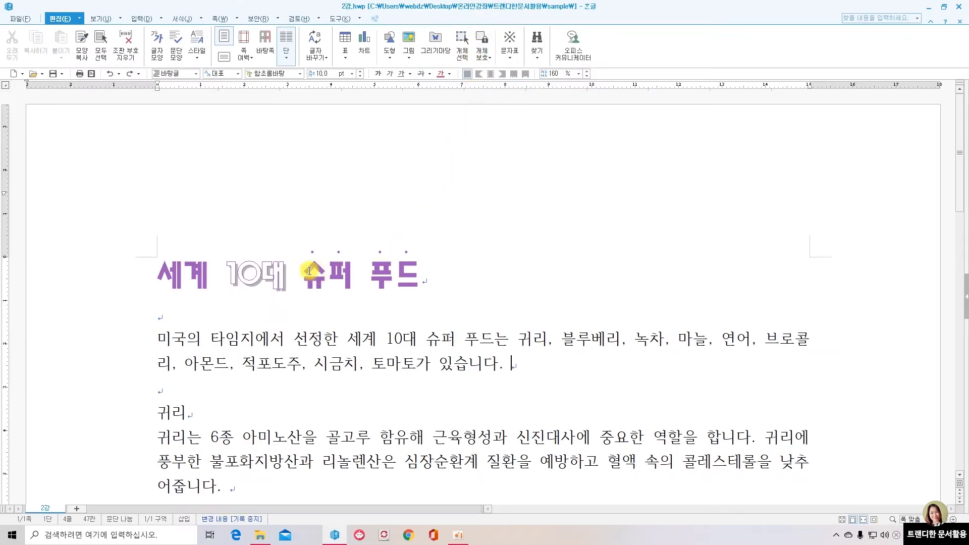
Try centred, right, left and justified alignment on the title "세계 10대 슈퍼 푸드", leaving it centred.
click(260, 275)
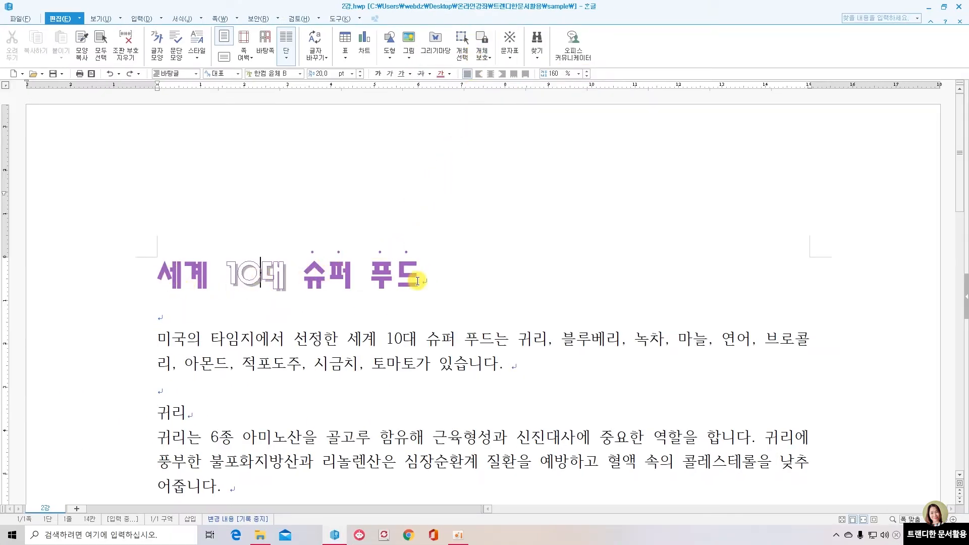
click(491, 74)
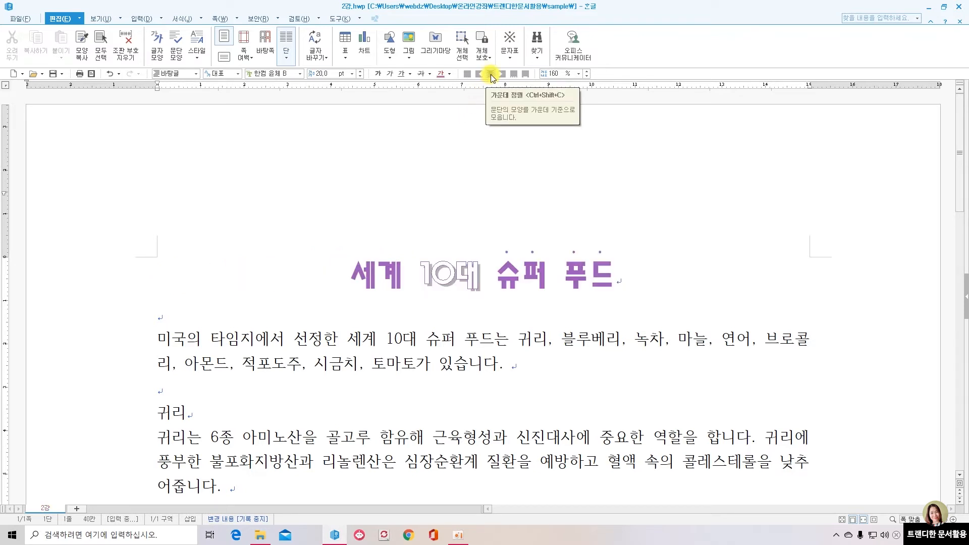
click(502, 76)
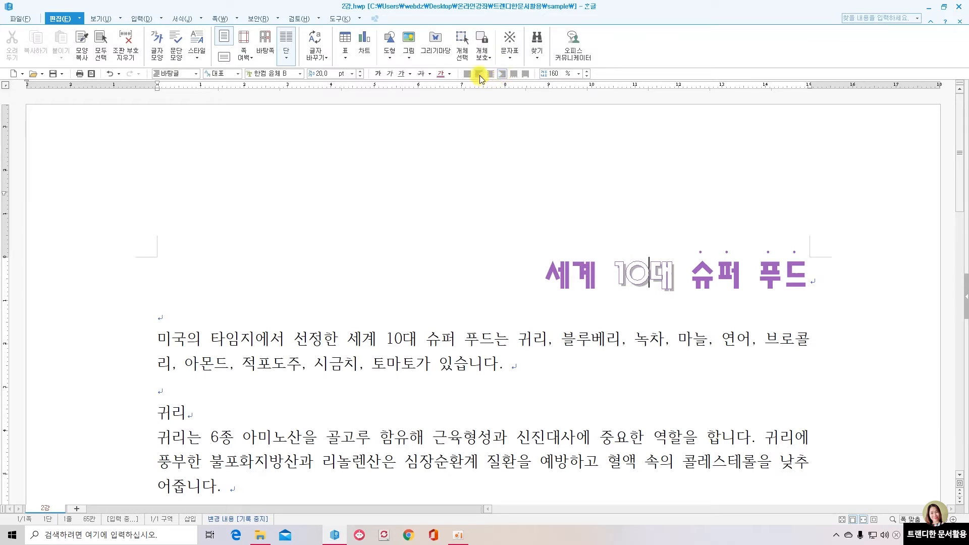
click(479, 76)
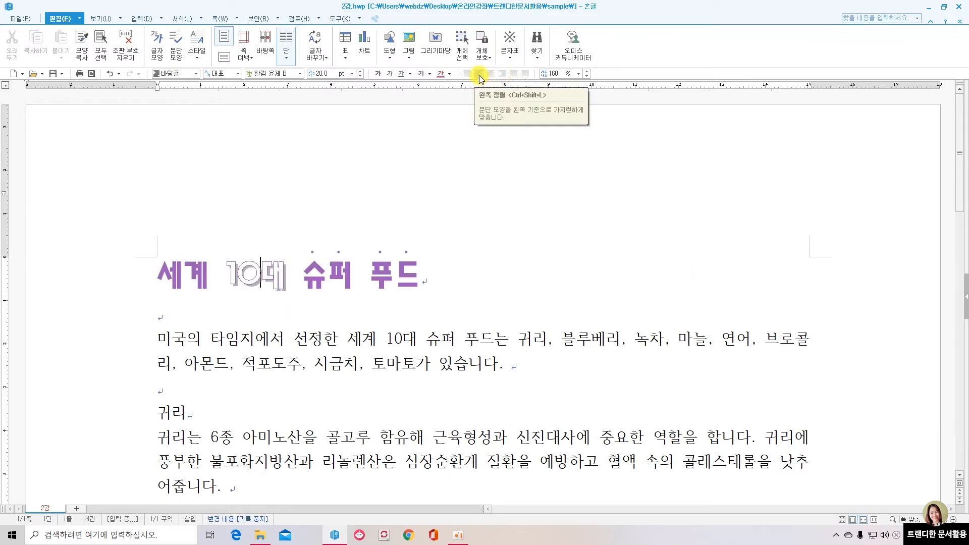
click(469, 75)
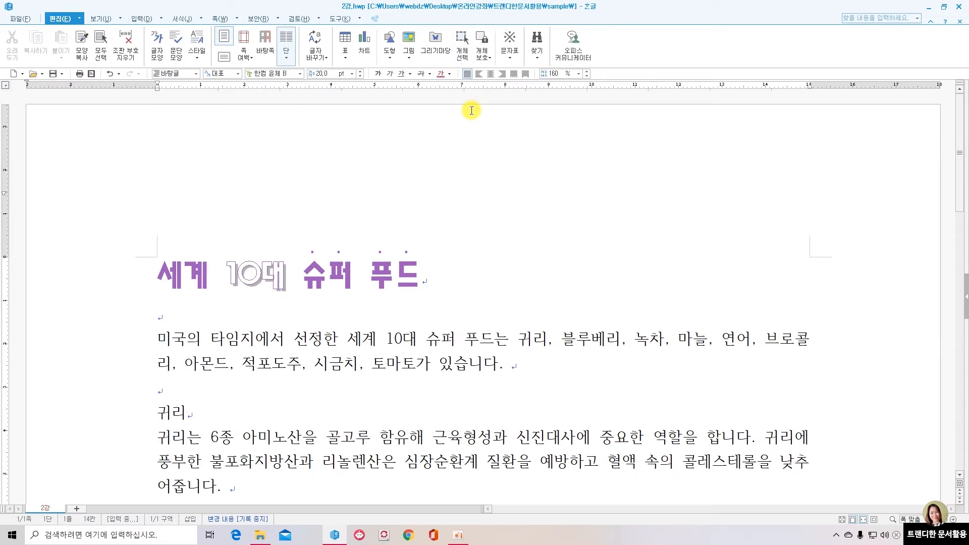
click(490, 75)
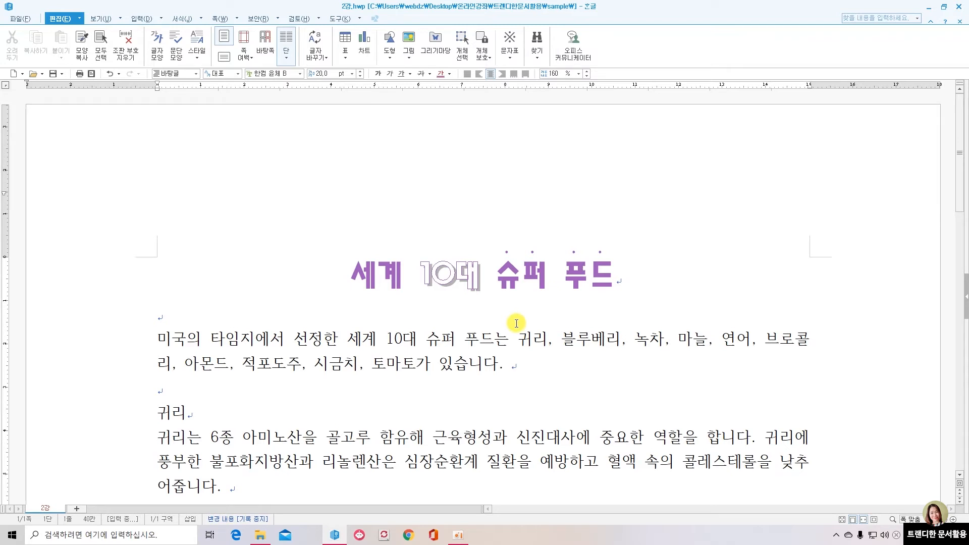
scroll(505, 326, down, 3)
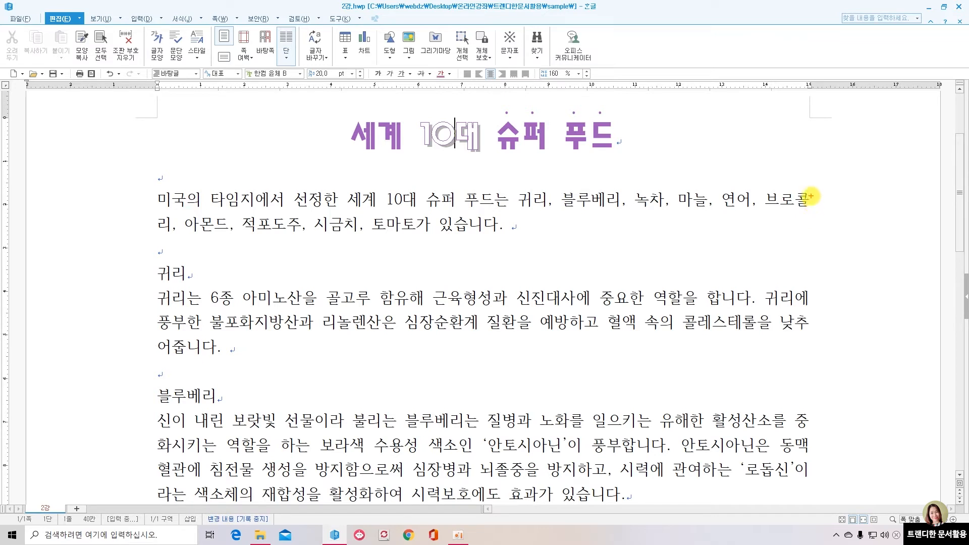
drag(810, 191, 807, 479)
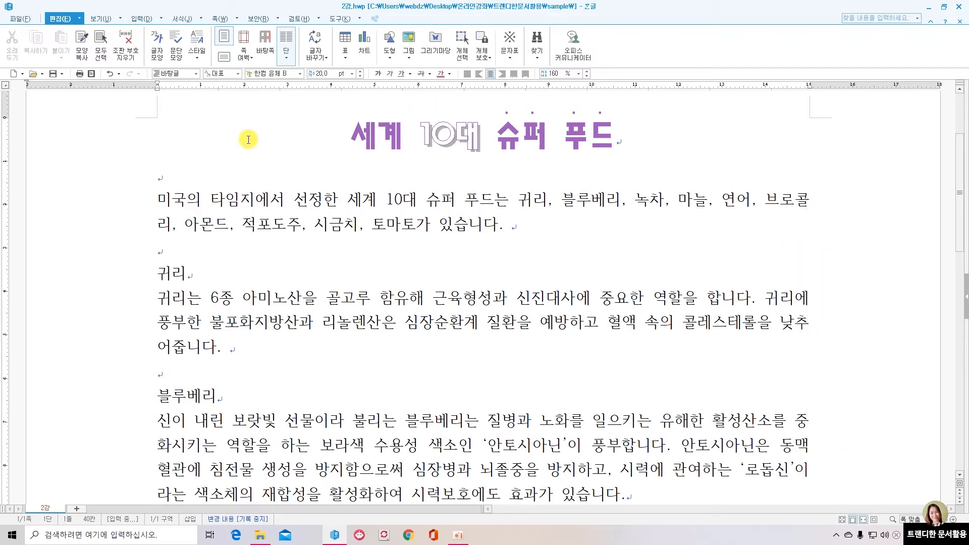
Left-align all text from the start of the introductory paragraph to the end of the "블루베리" section.
click(156, 200)
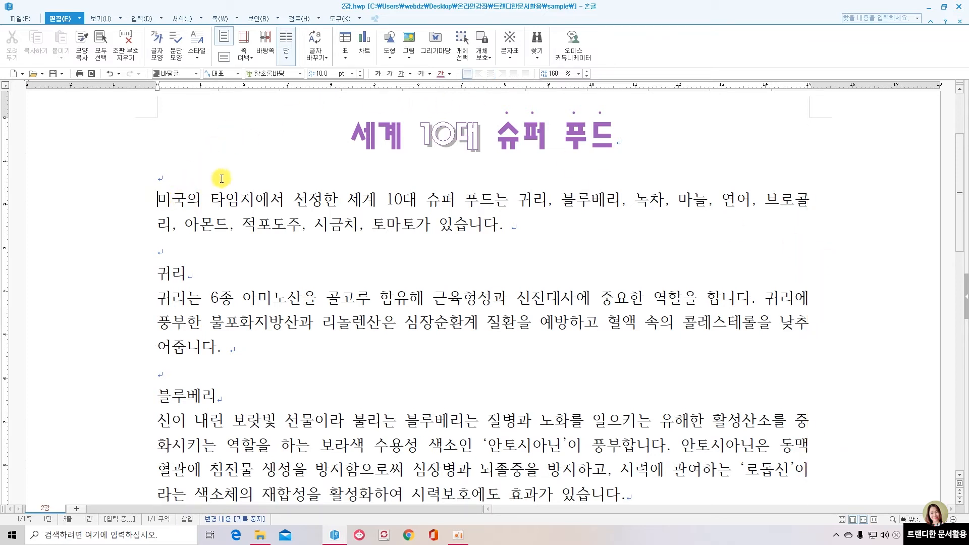
scroll(492, 321, down, 3)
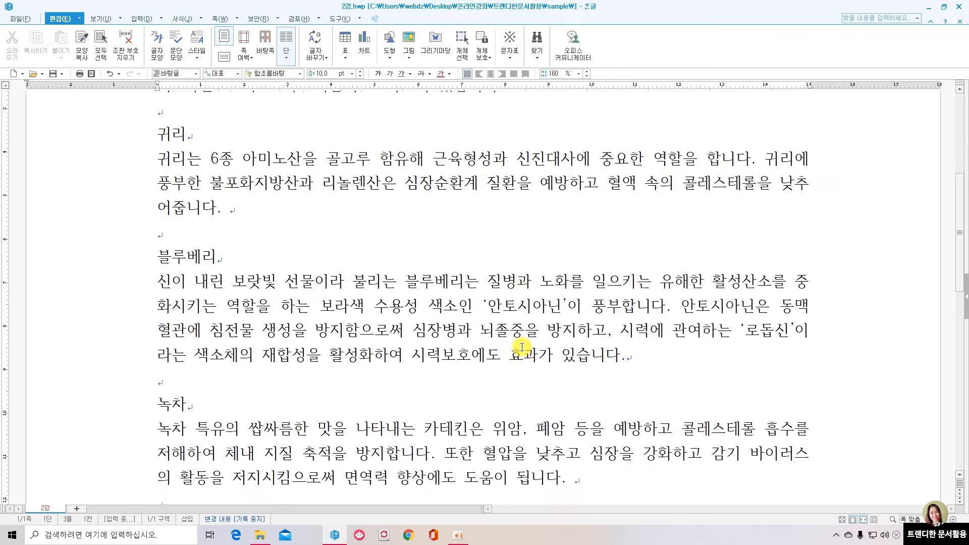
shift+click(626, 357)
scroll(807, 329, up, 3)
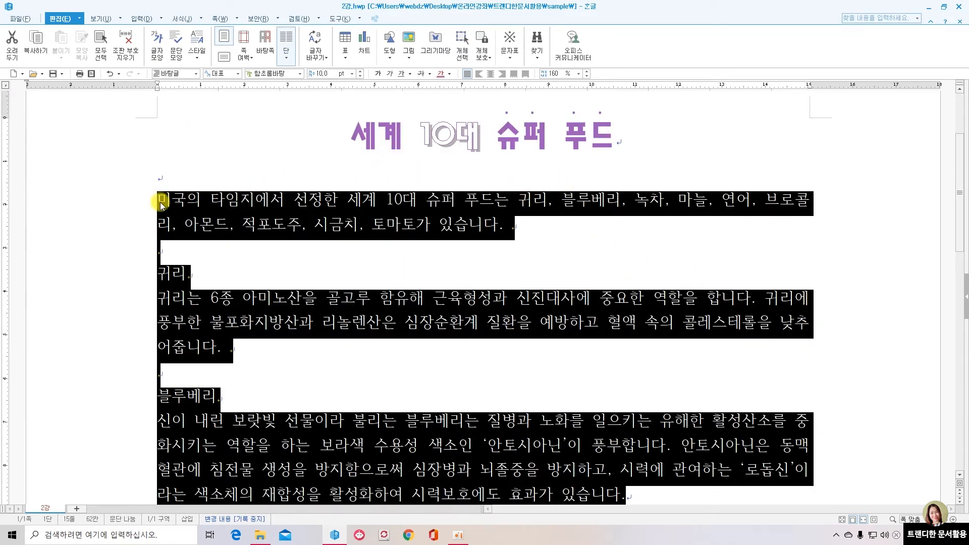
click(480, 77)
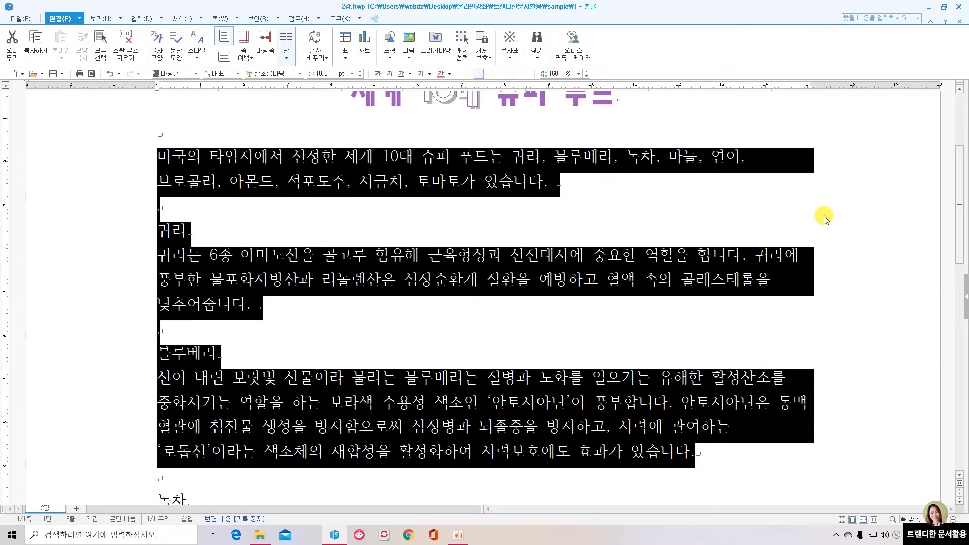
mouse_move(803, 245)
mouse_down()
mouse_move(764, 286)
mouse_move(766, 299)
mouse_up()
mouse_move(796, 360)
mouse_down()
mouse_move(790, 372)
mouse_move(804, 409)
mouse_move(740, 433)
mouse_move(705, 469)
mouse_up()
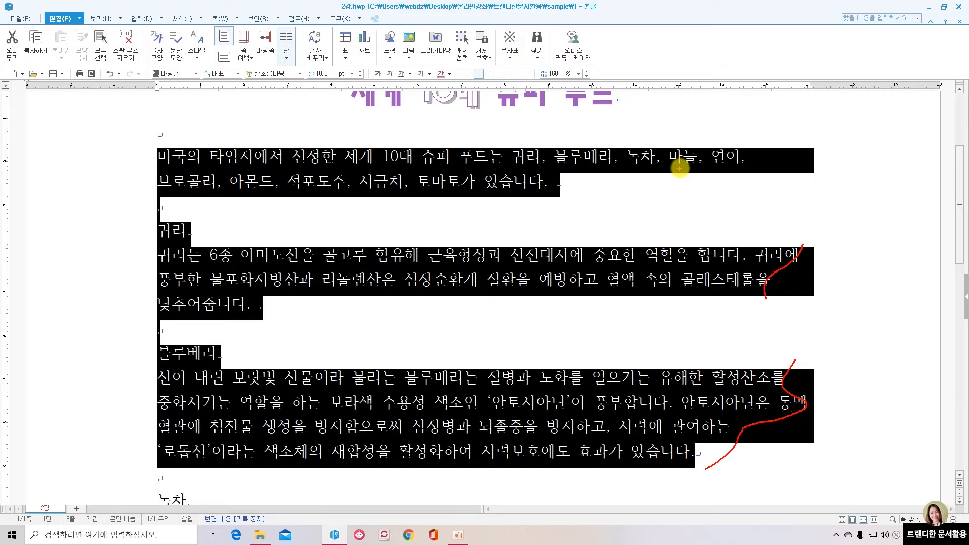
drag(742, 143, 584, 196)
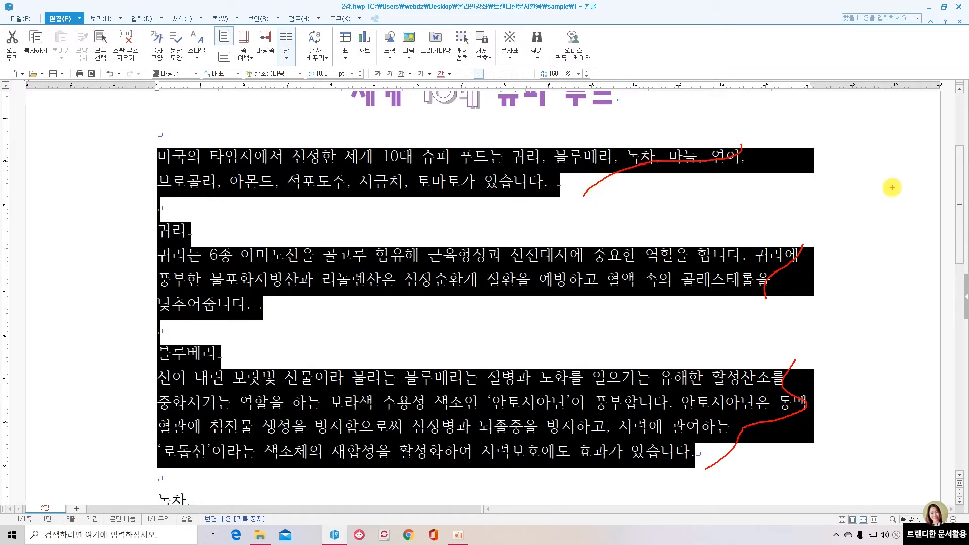
key(Escape)
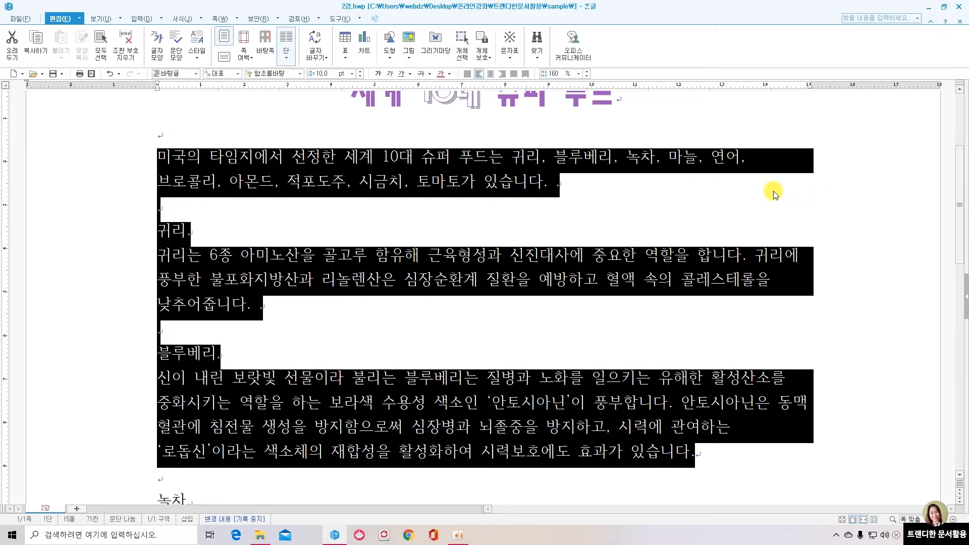
Try justified, right, centred, left, distributed and divided alignment on the selected body text, ending with justified alignment.
click(469, 73)
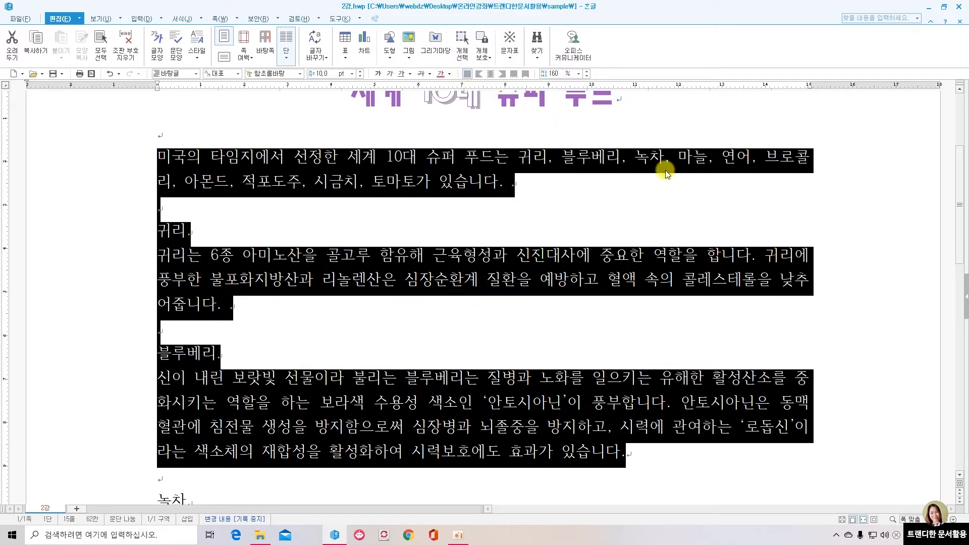
click(505, 74)
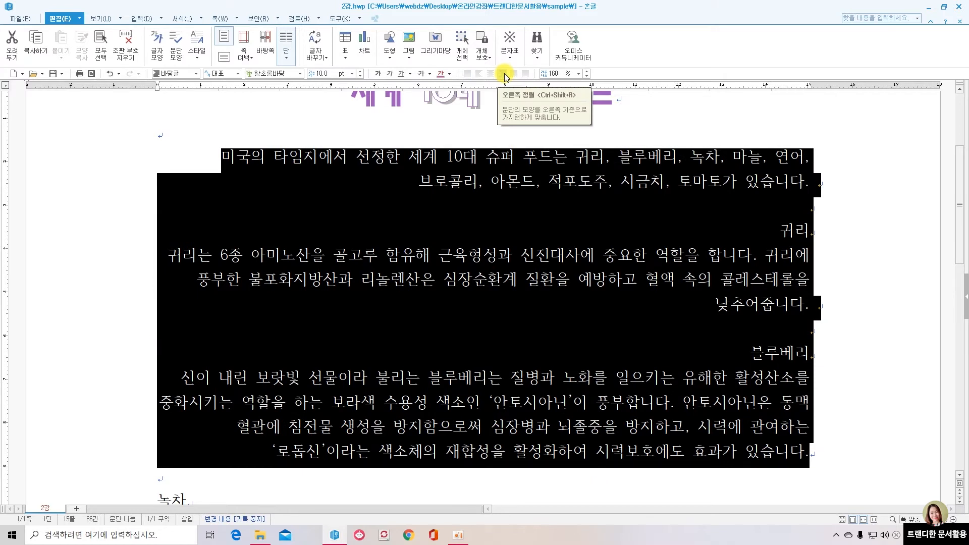
click(490, 74)
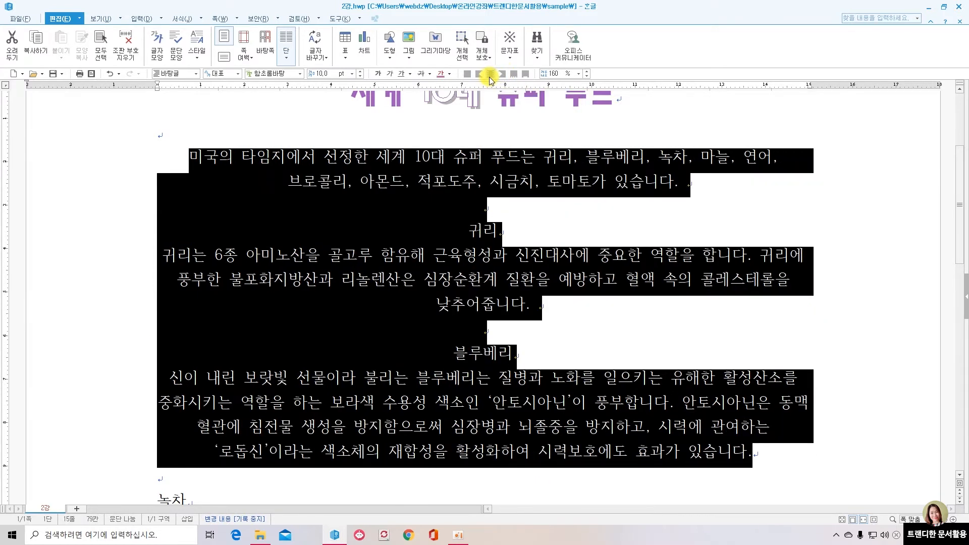
click(478, 75)
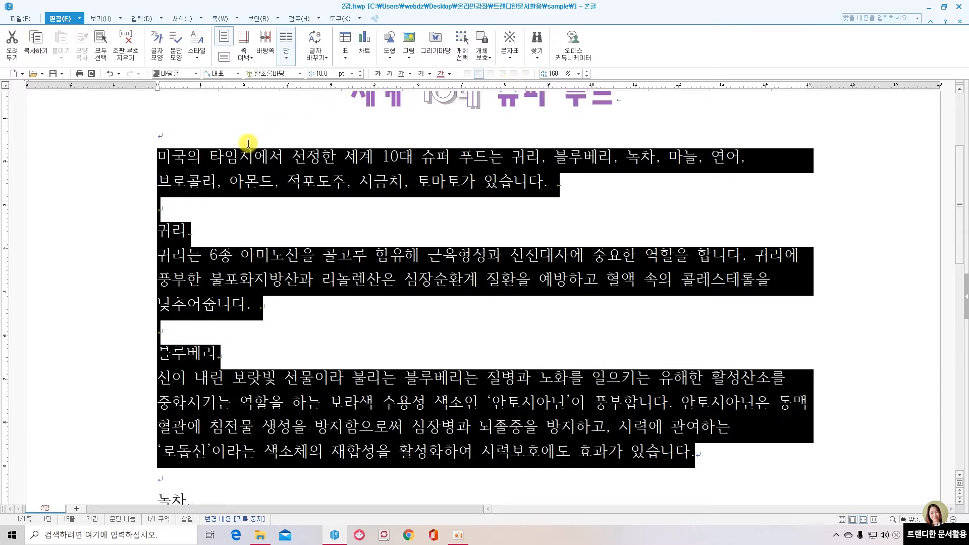
click(514, 75)
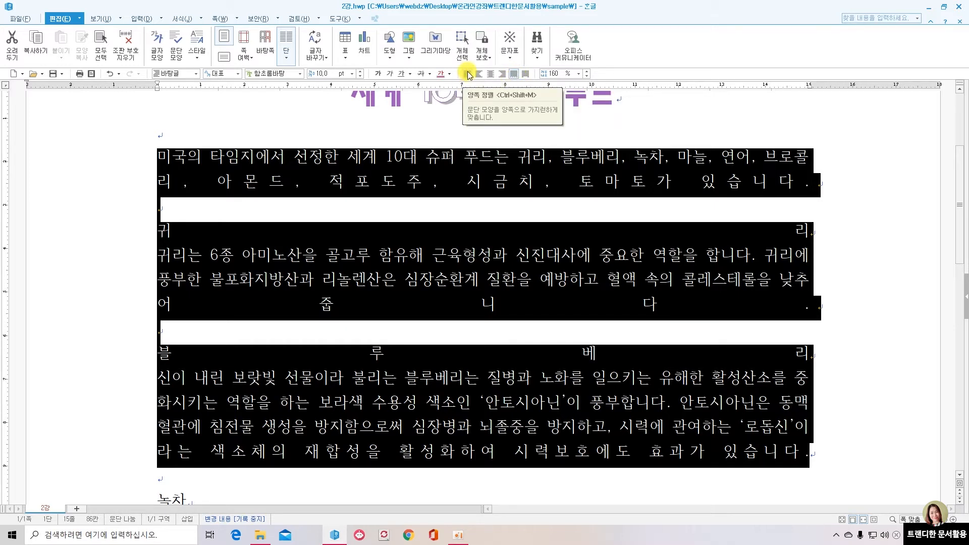
click(528, 75)
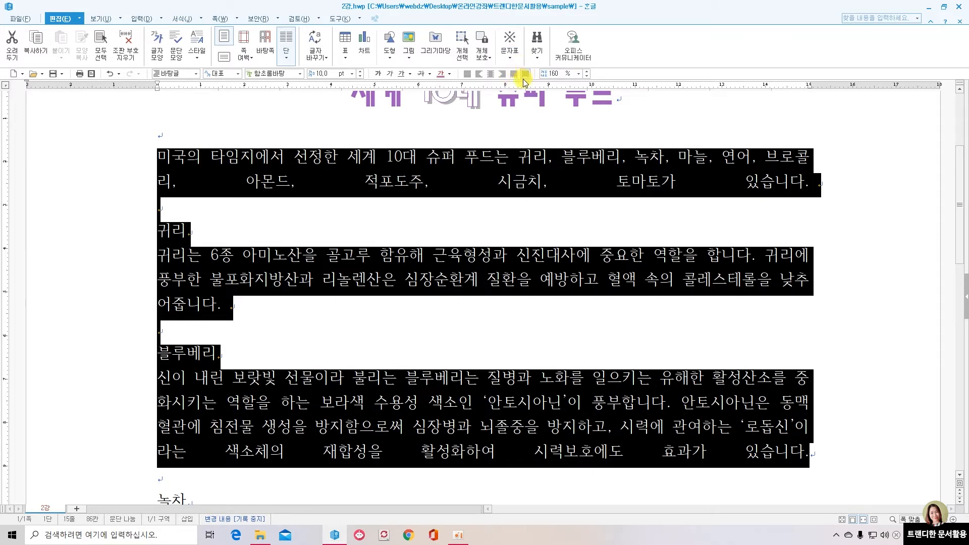
click(468, 74)
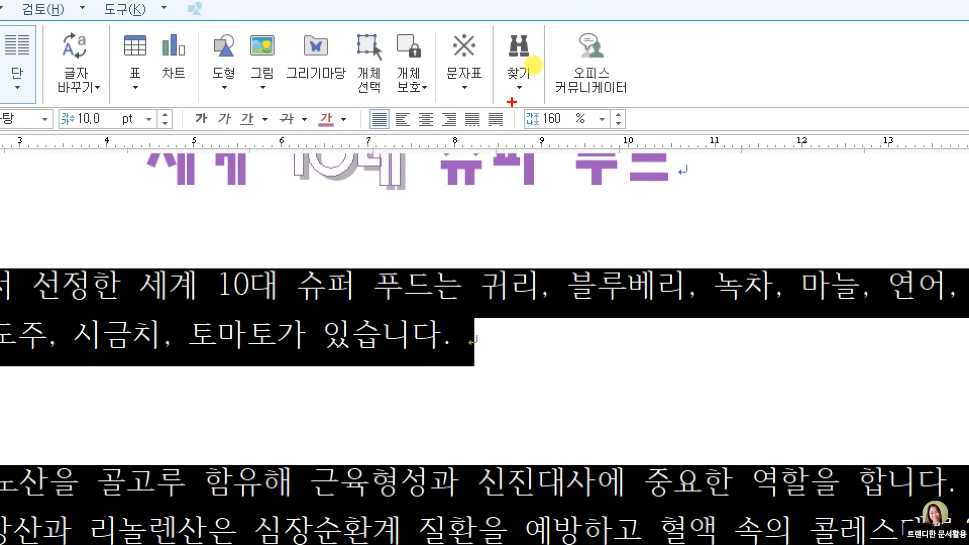
drag(511, 101, 648, 145)
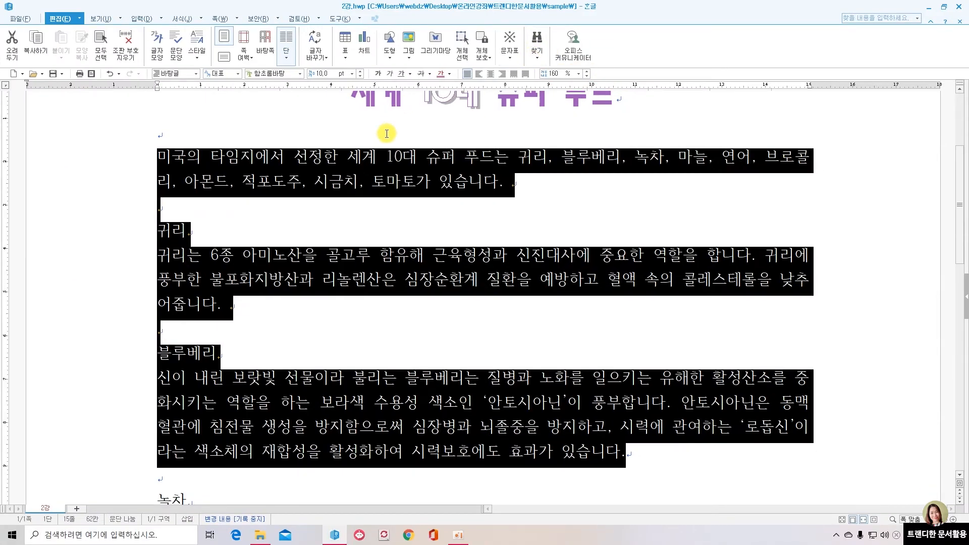
key(ctrl+2)
drag(239, 163, 268, 172)
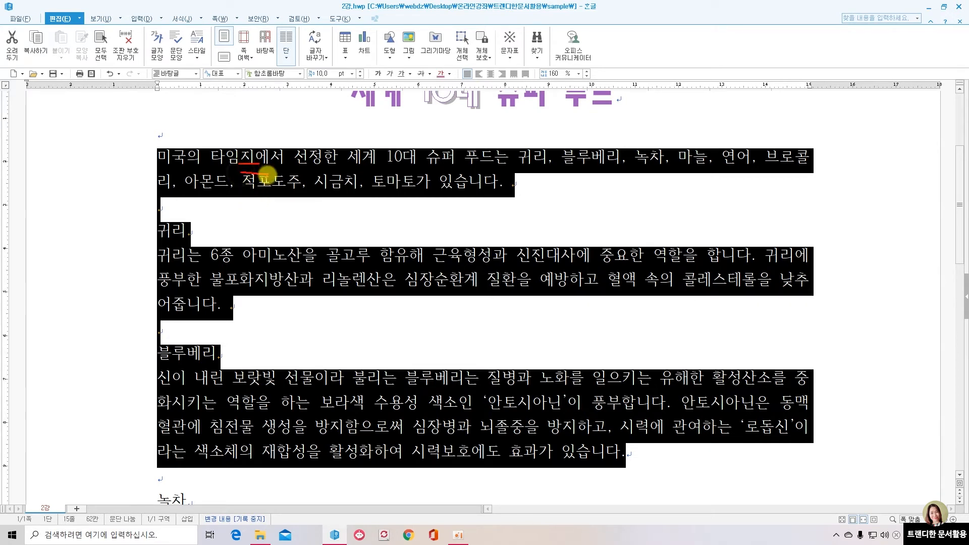
mouse_move(226, 263)
mouse_down()
mouse_move(246, 260)
mouse_move(235, 300)
mouse_up()
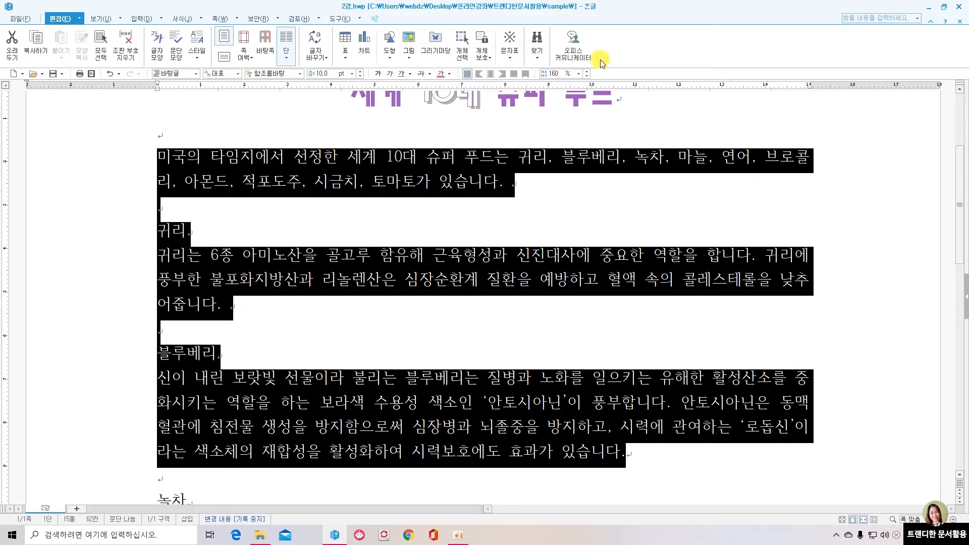
Increase the line spacing of the selected body text in steps to 225%.
click(588, 71)
click(588, 71)
click(587, 71)
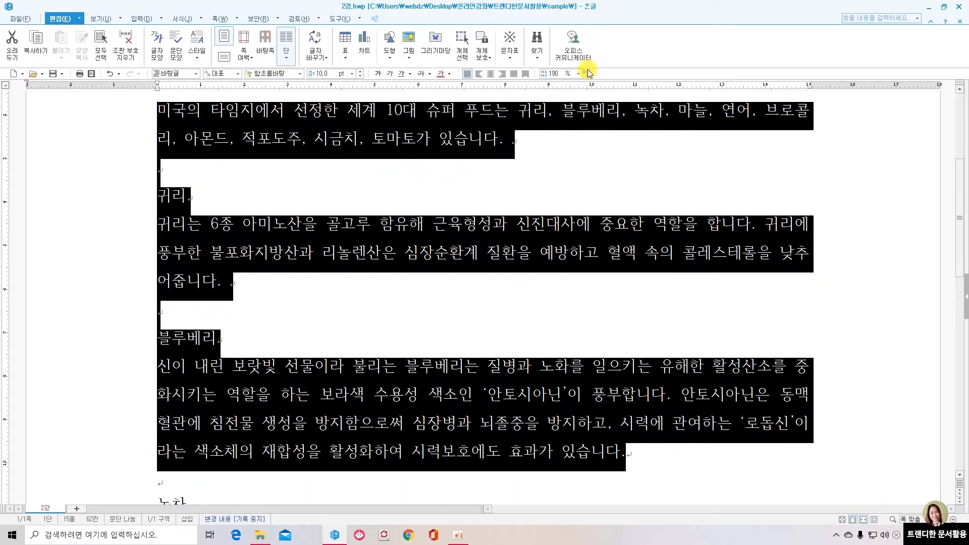
click(587, 71)
click(587, 71)
click(588, 71)
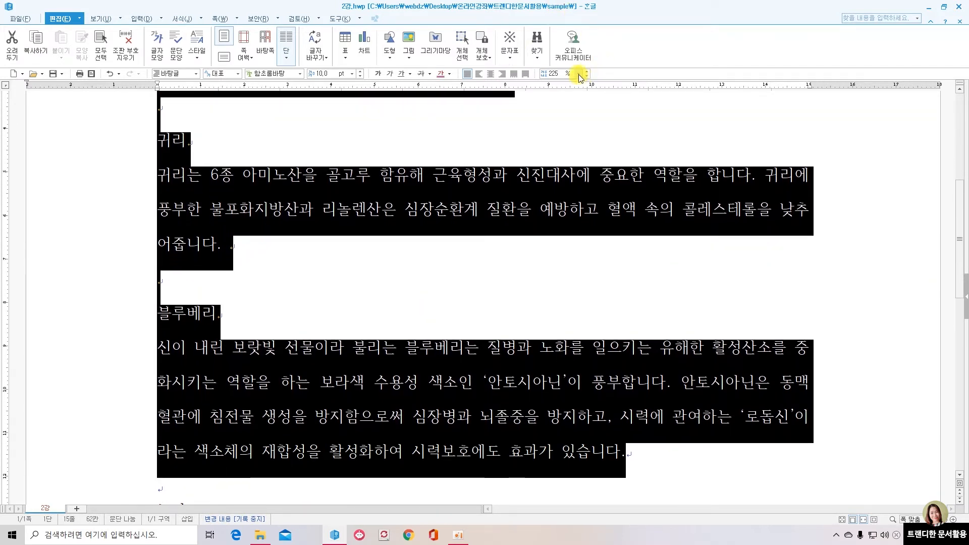
Set the selected body text's line spacing to 300%, and return it to 160%.
click(579, 74)
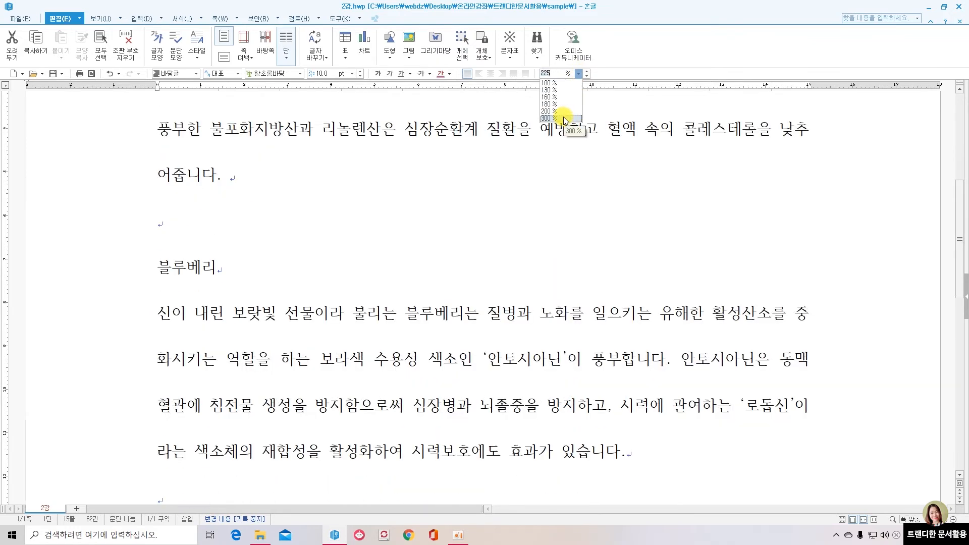
click(562, 119)
scroll(557, 185, up, 3)
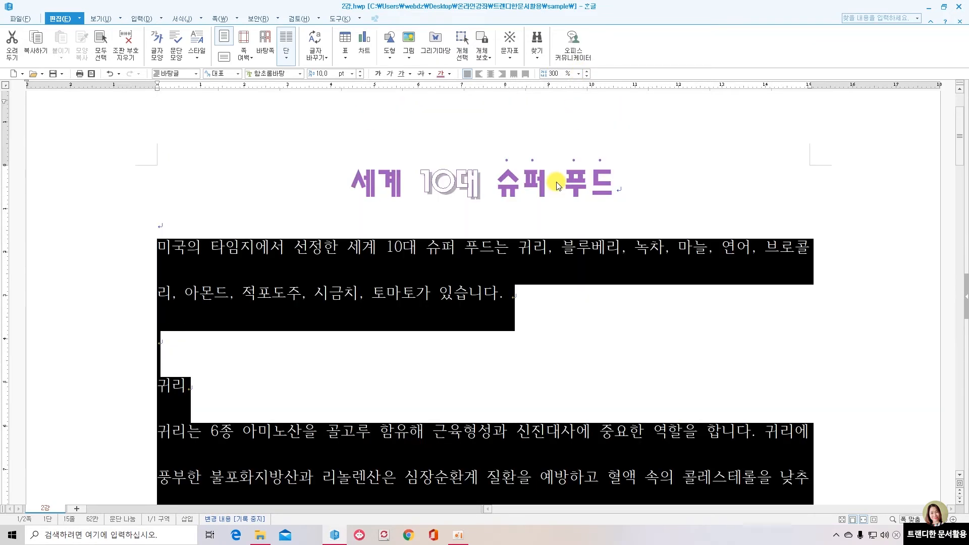
click(579, 74)
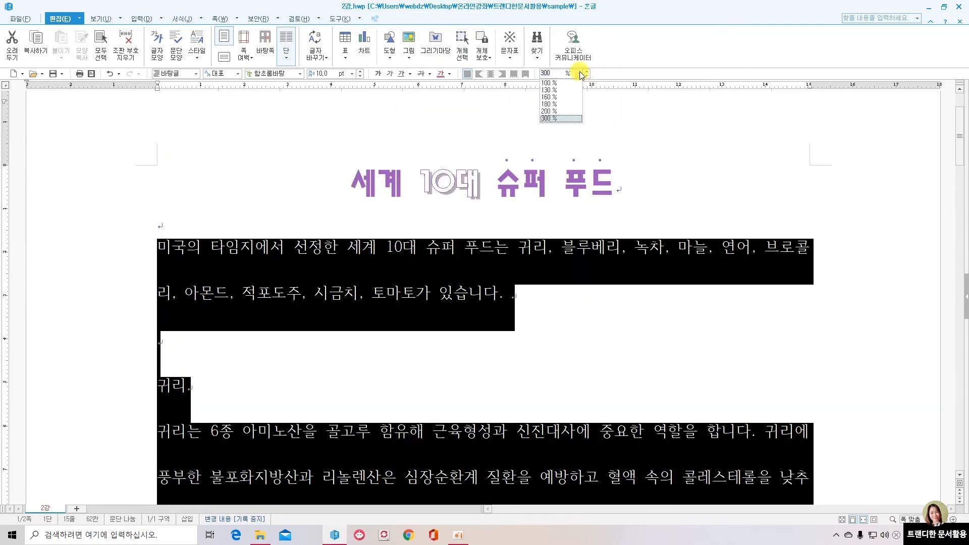
click(549, 97)
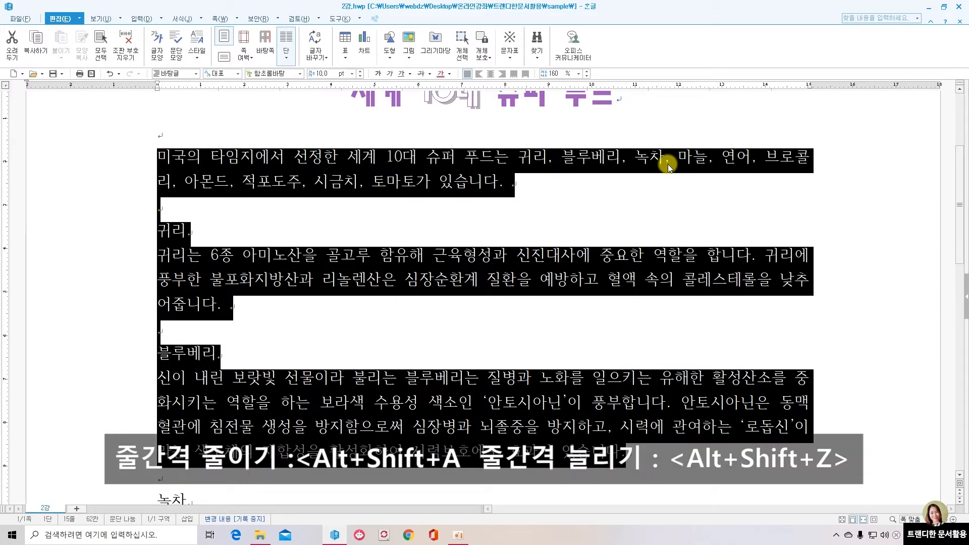
Widen the line spacing of the selected body text gradually to 220%.
key(alt+shift+z)
key(alt+shift+z)
key(alt+shift+z)
key(alt+shift+z)
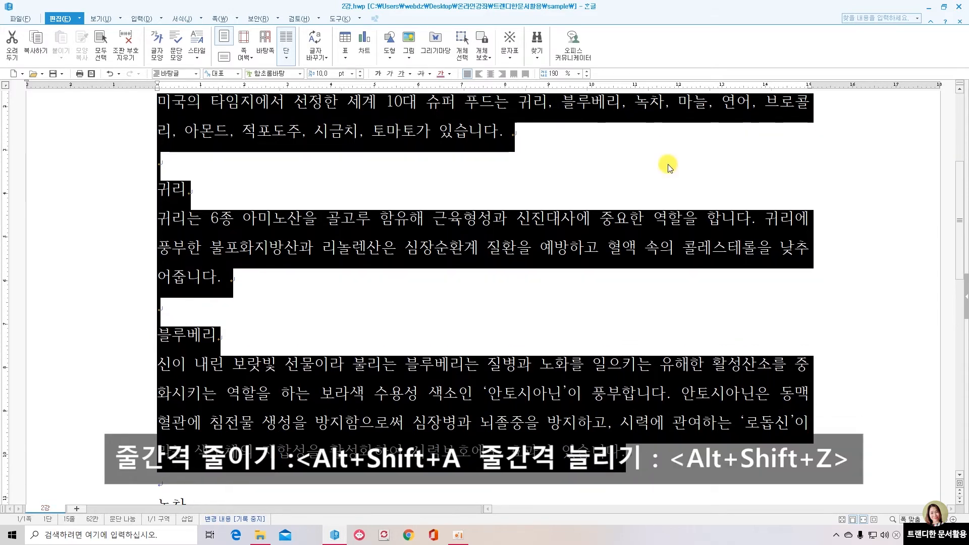
key(alt+shift+z)
key(alt+shift+z)
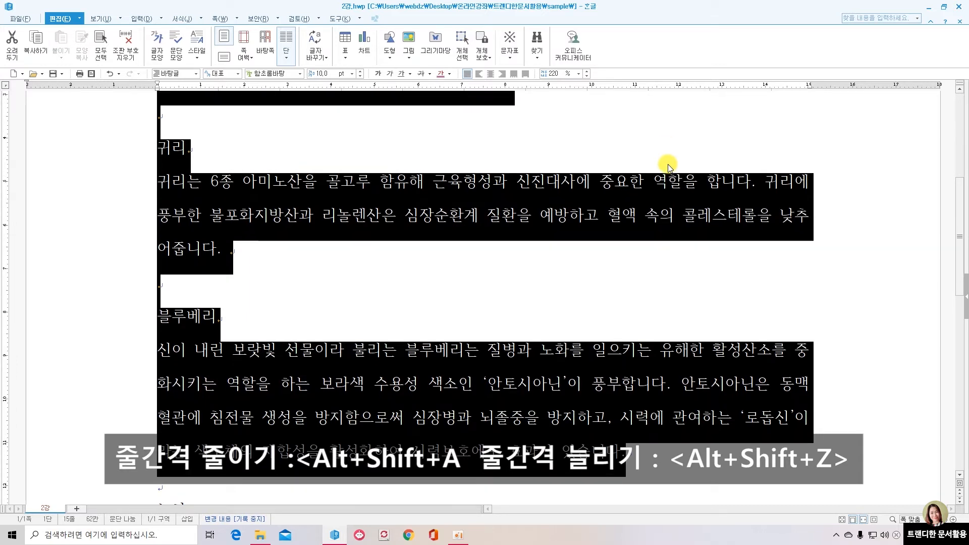
Reduce the selected text's line spacing gradually to 150%, bring it back to 160% and deselect the text.
key(alt+shift+a)
key(alt+shift+a)
key(alt+shift+a)
key(alt+shift+a)
key(alt+shift+a)
key(alt+shift+a)
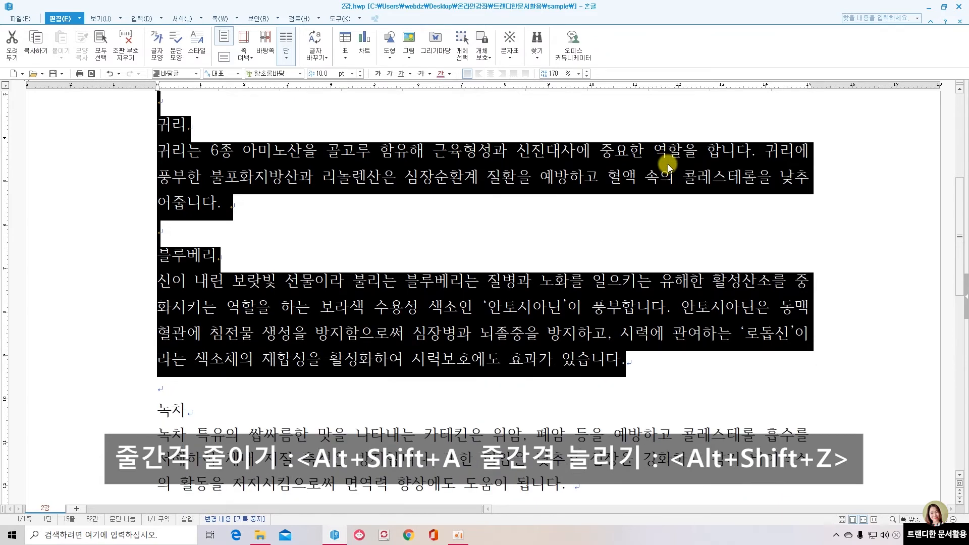
key(alt+shift+a)
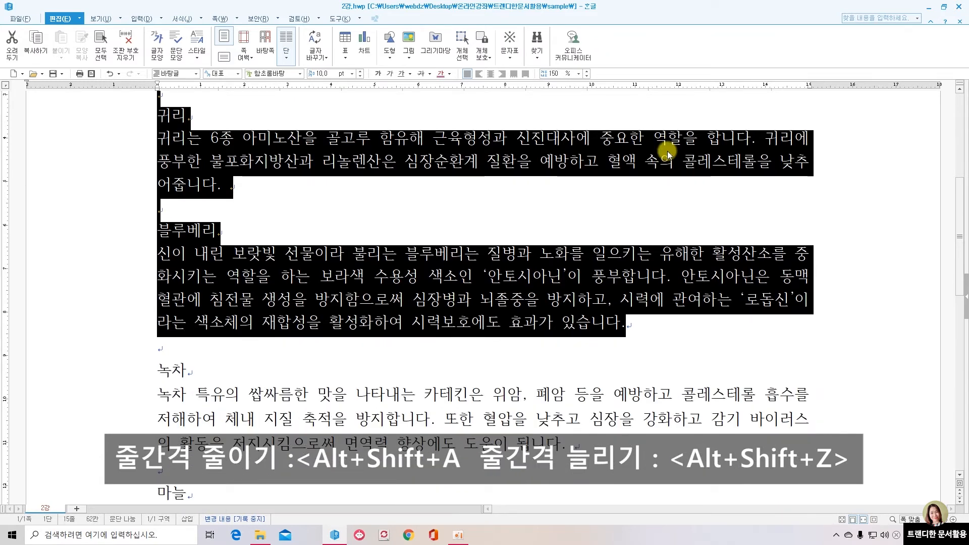
key(alt+shift+z)
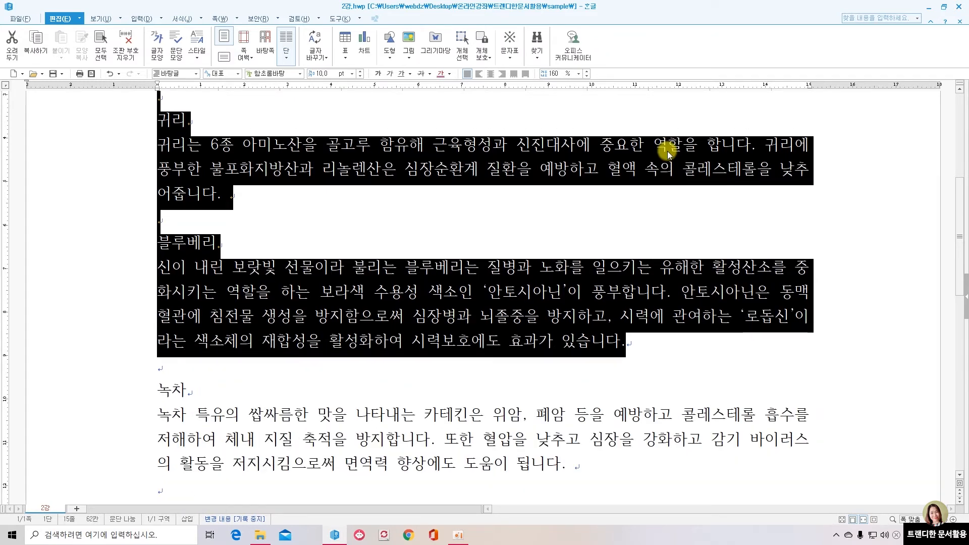
click(555, 230)
Select the text from the introductory paragraph through the end of the "블루베리" section and open its paragraph shape settings (문단 모양).
scroll(559, 212, up, 3)
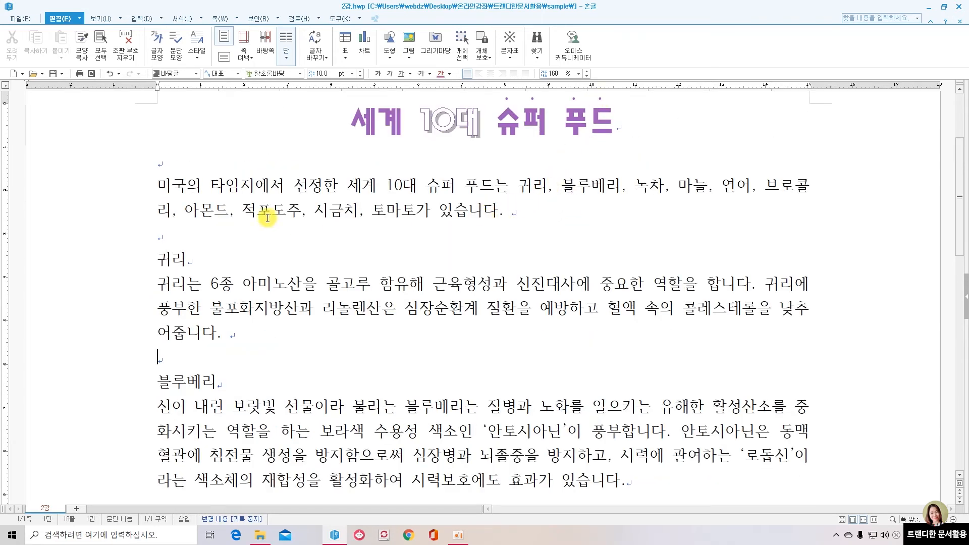
click(152, 178)
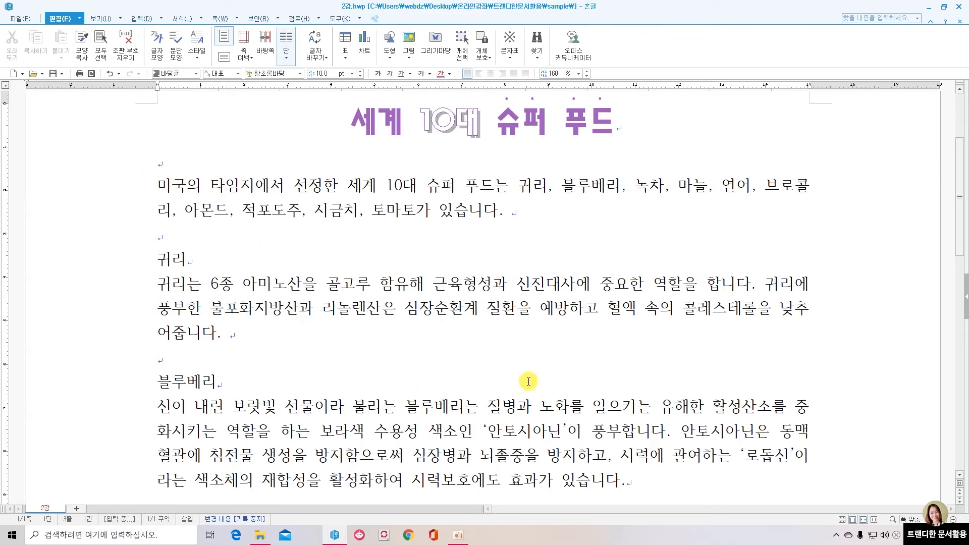
shift+click(631, 479)
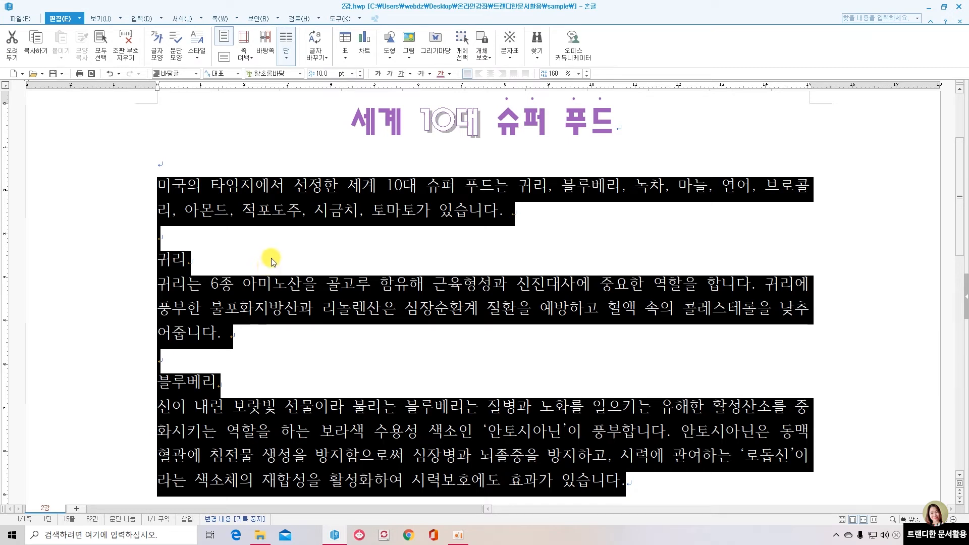
right_click(306, 205)
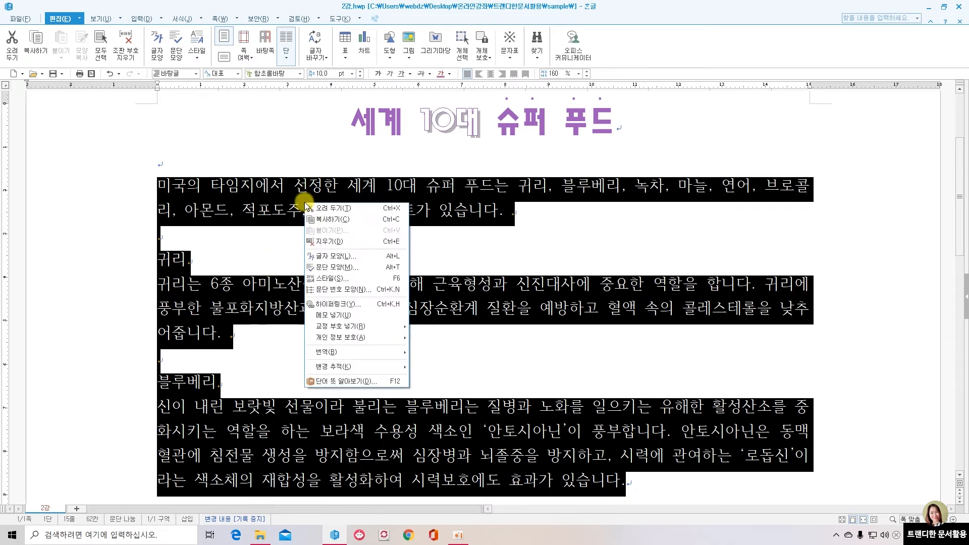
click(342, 269)
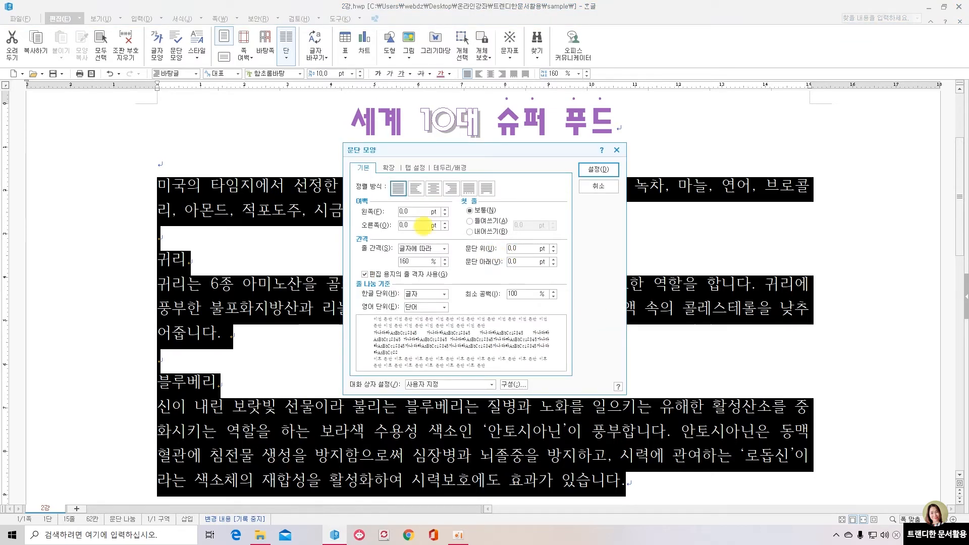
drag(378, 178, 514, 194)
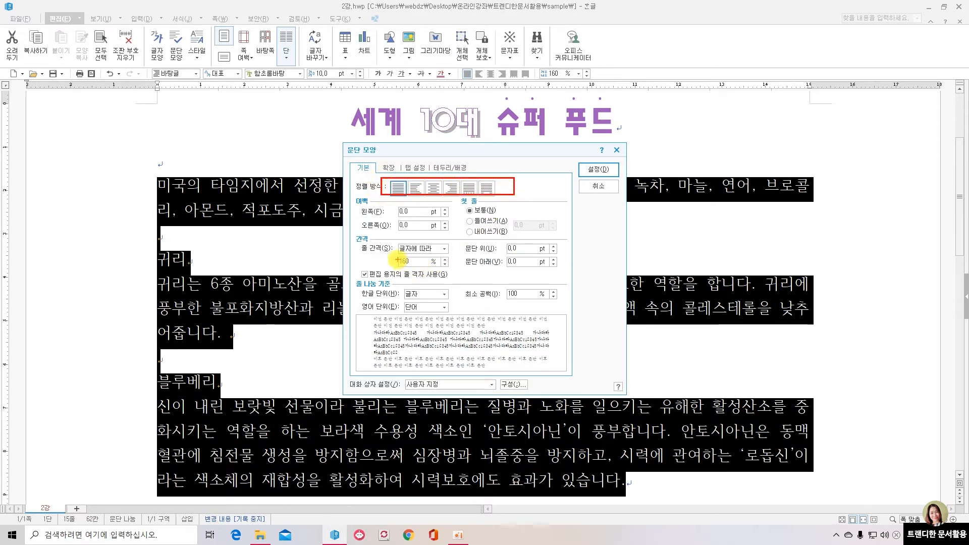
drag(393, 256, 453, 271)
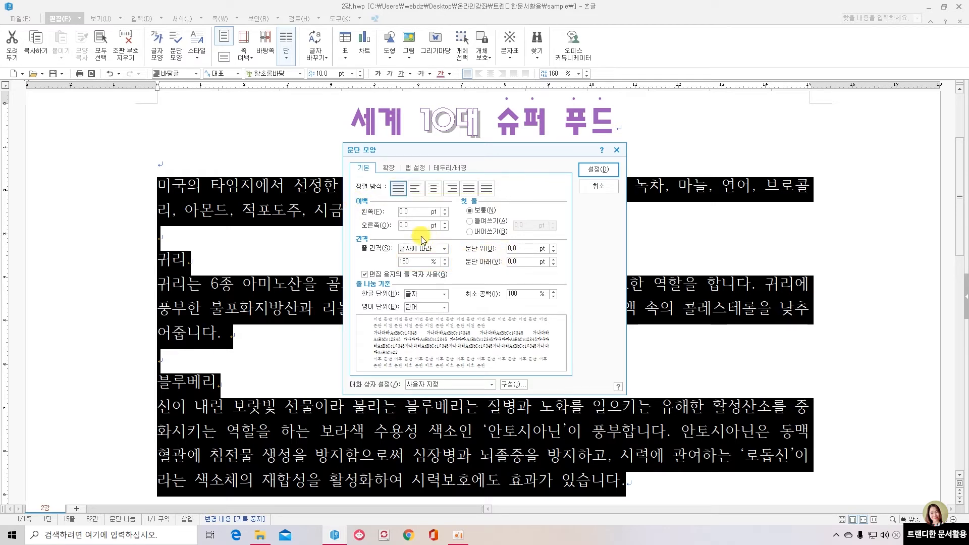
drag(363, 200, 447, 234)
Set the left margin (왼쪽) of the selected paragraphs to 50 pt.
drag(416, 211, 389, 211)
text(50)
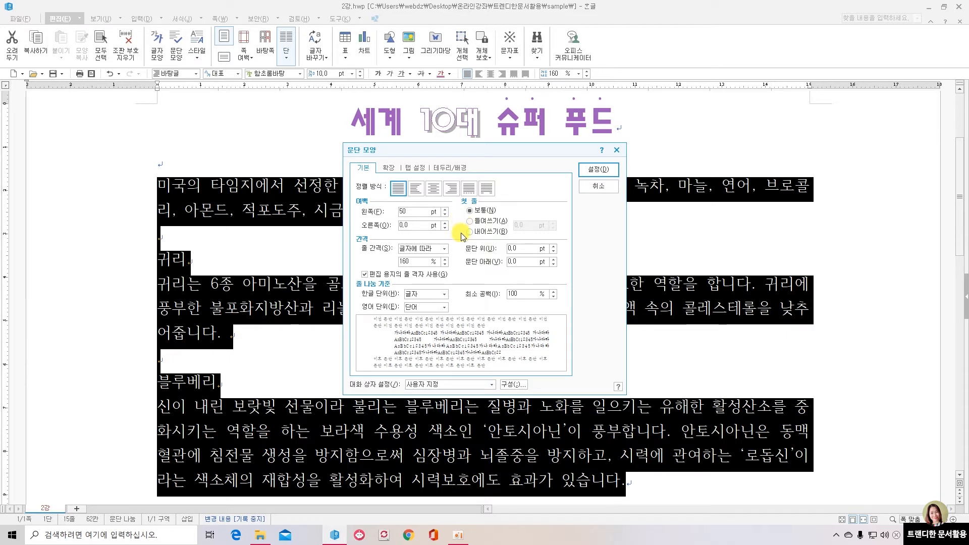
drag(394, 330, 394, 357)
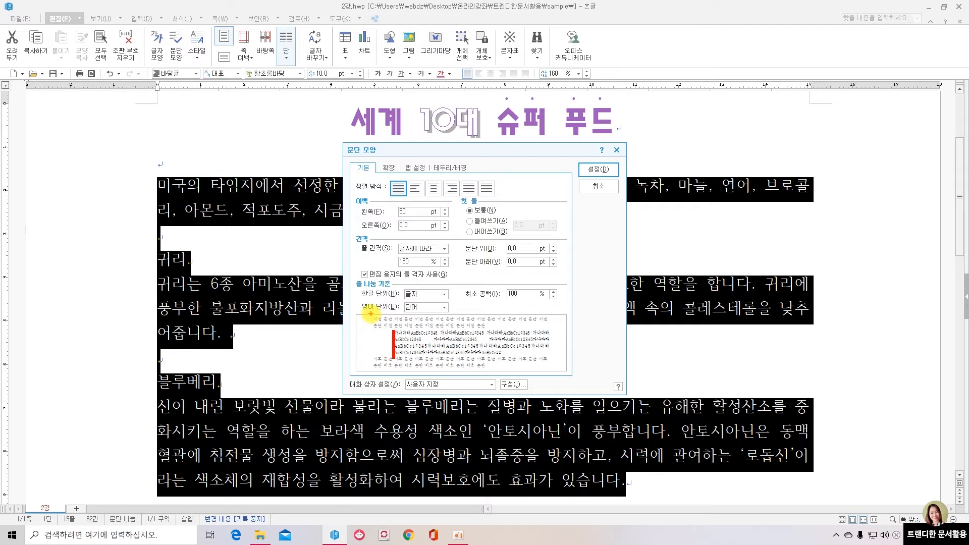
drag(370, 313, 384, 340)
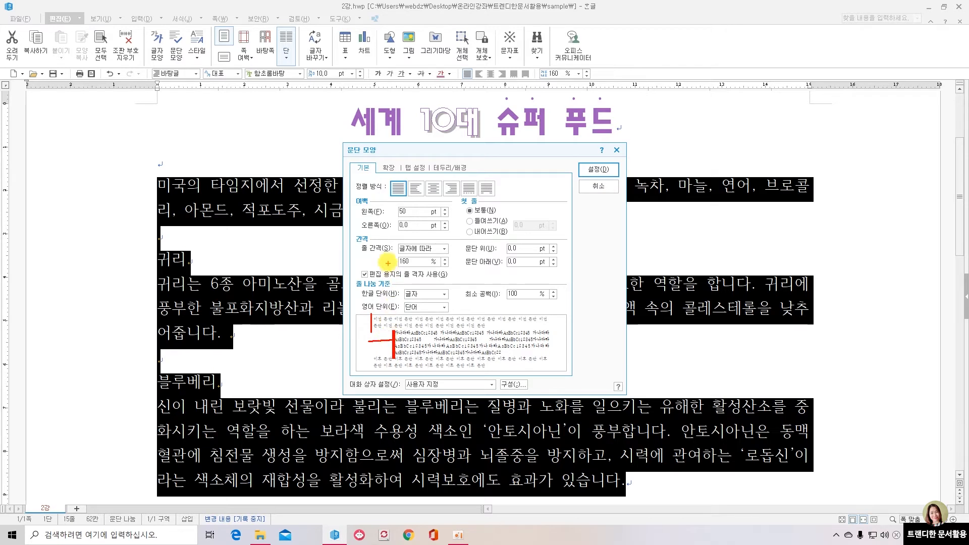
drag(364, 235, 387, 235)
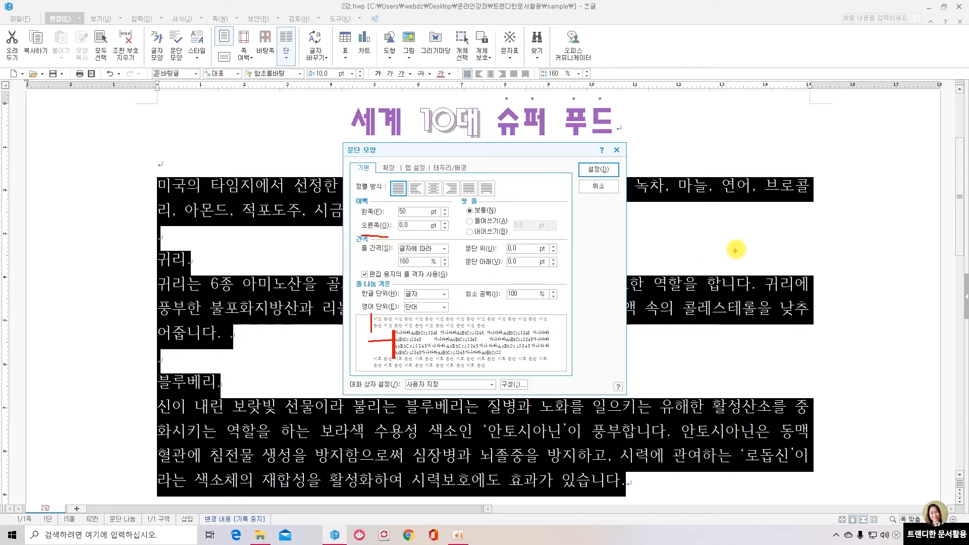
drag(548, 317, 549, 370)
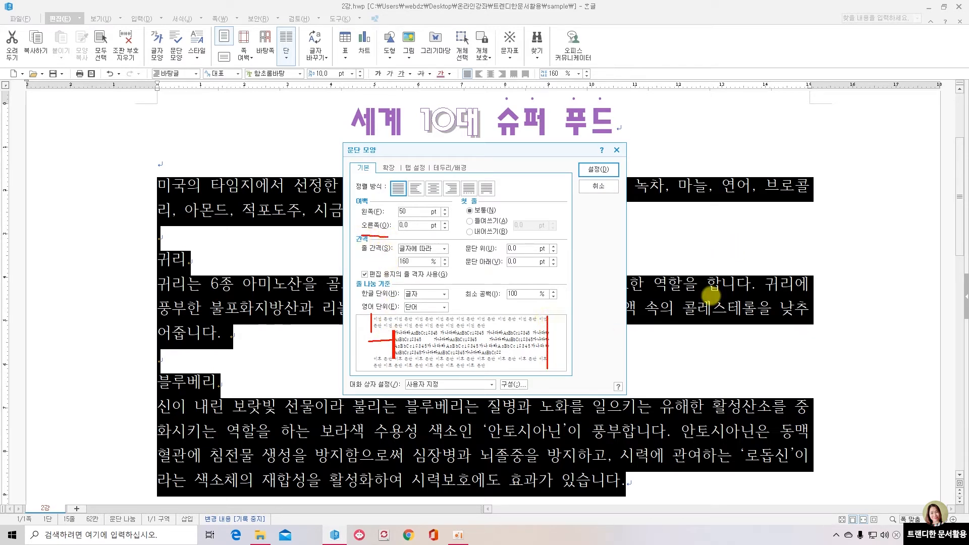
drag(807, 180, 811, 456)
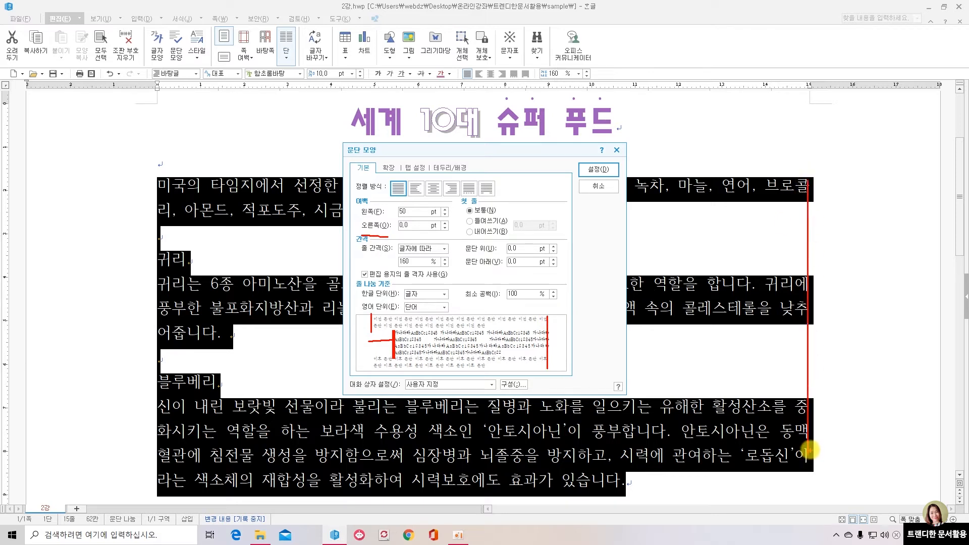
key(Escape)
Set the right margin (오른쪽) of the selected paragraphs to 50 pt.
key(Tab)
text(50)
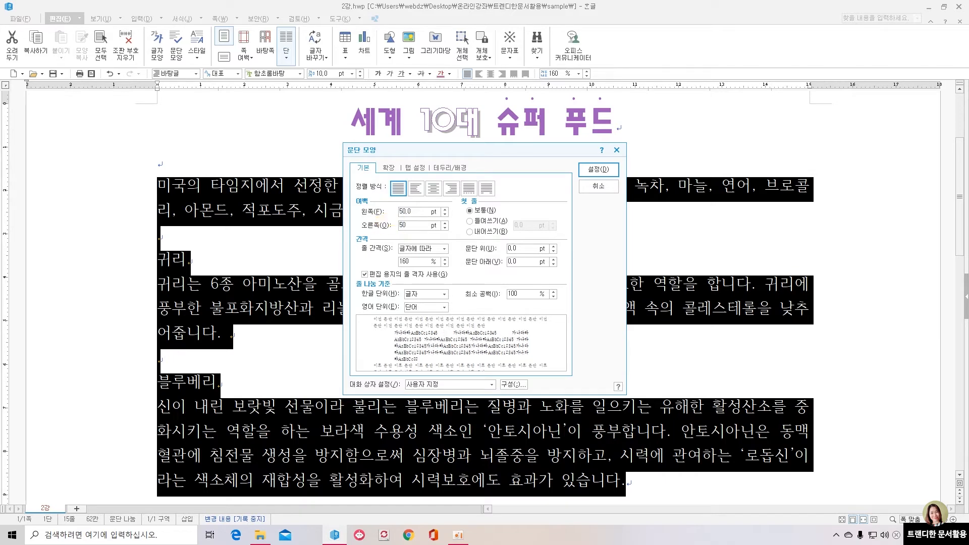
Apply the 50 pt left and right margins to the selected paragraphs and review their layout against the title and the unselected sections.
click(599, 169)
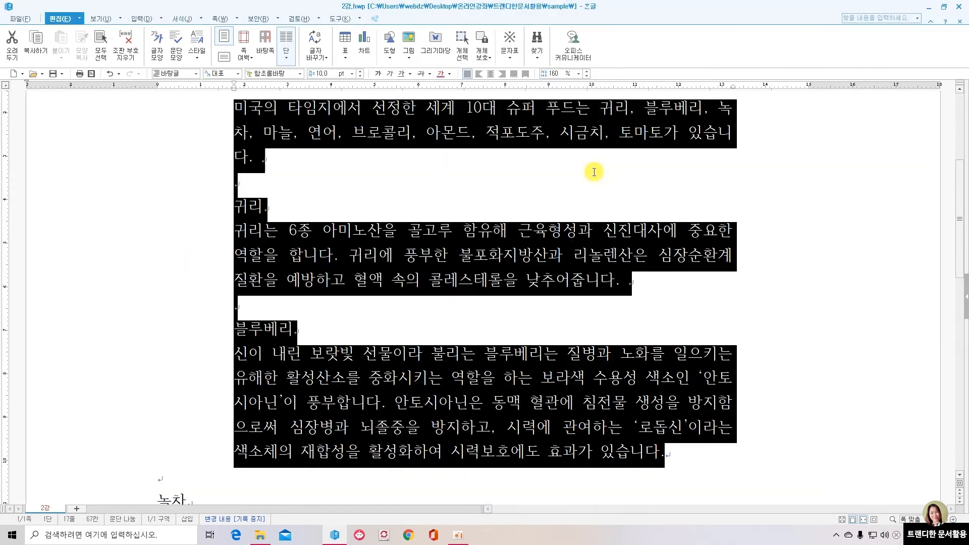
scroll(785, 369, up, 3)
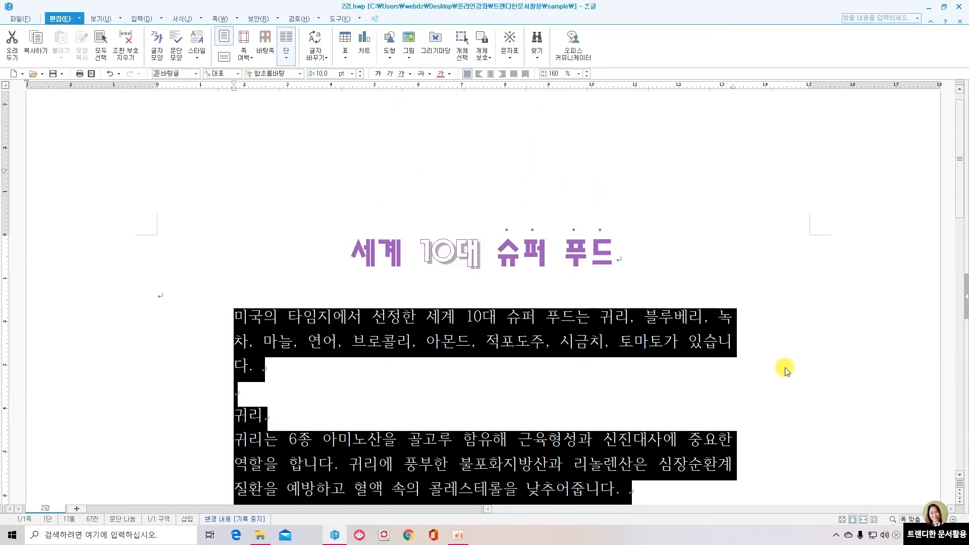
scroll(786, 368, down, 3)
scroll(785, 369, down, 3)
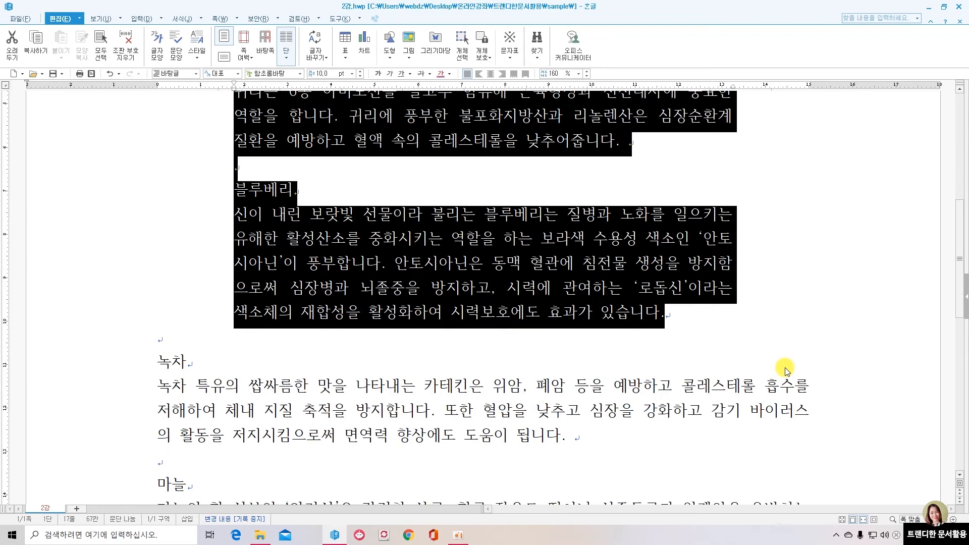
scroll(785, 368, up, 6)
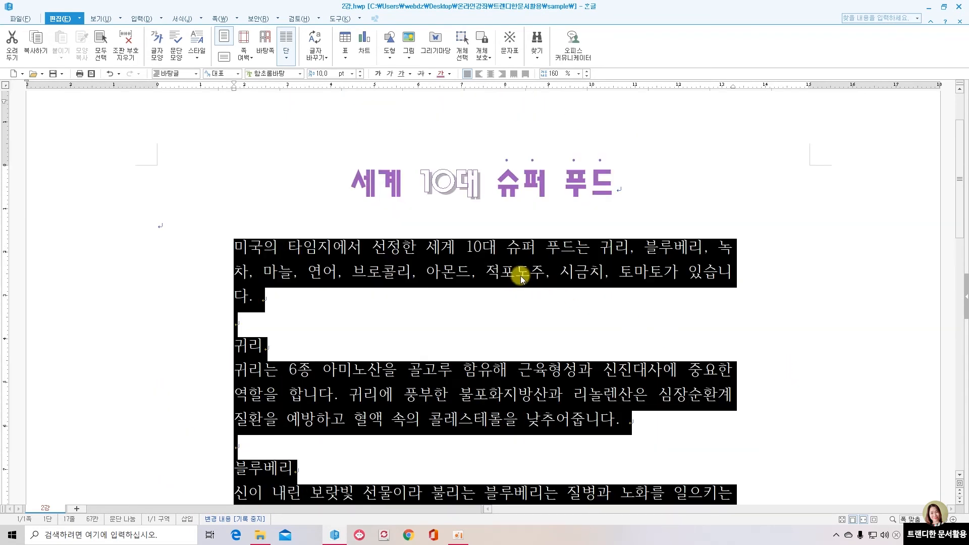
Set both the left (왼쪽) and right (오른쪽) margins of the selected paragraphs to 0 pt in the paragraph shape settings.
right_click(521, 270)
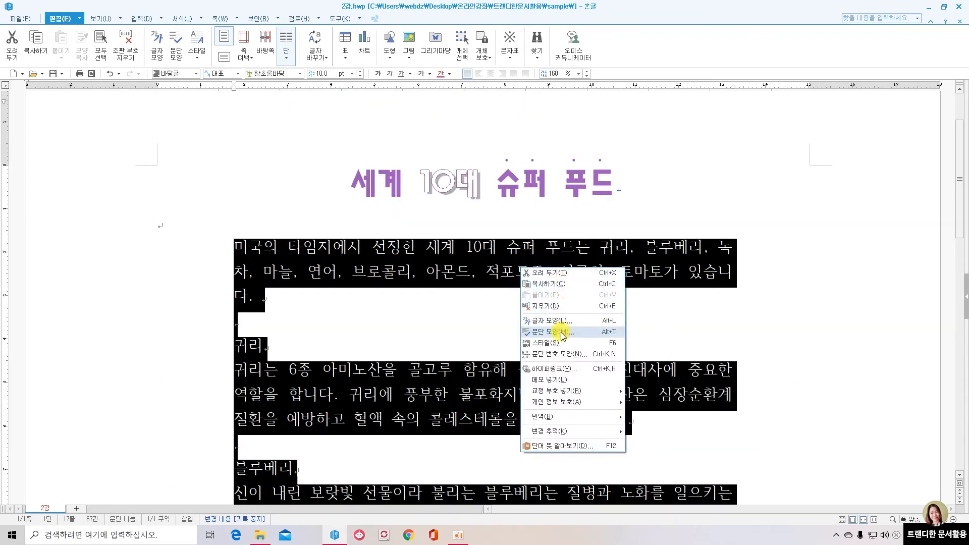
click(561, 332)
drag(417, 212, 386, 211)
text(0)
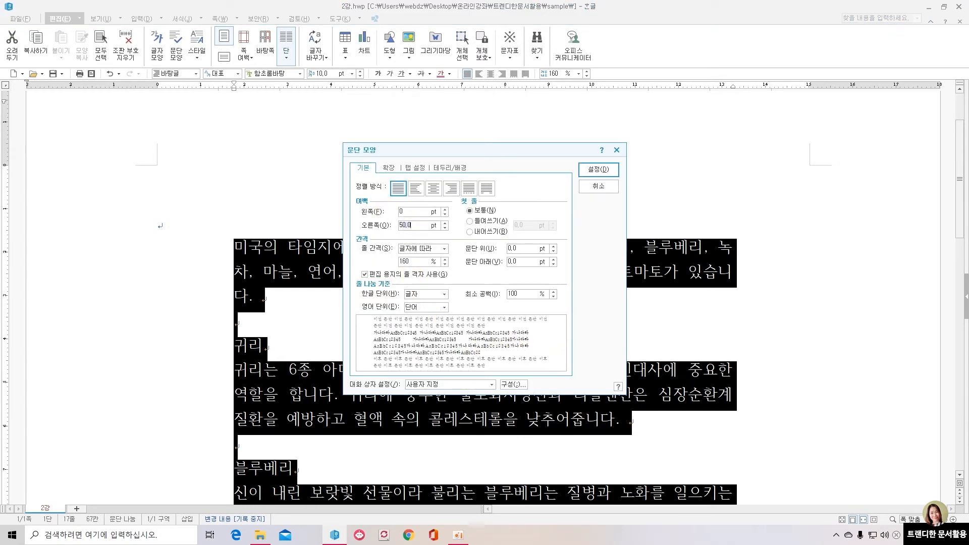
text(0)
key(Return)
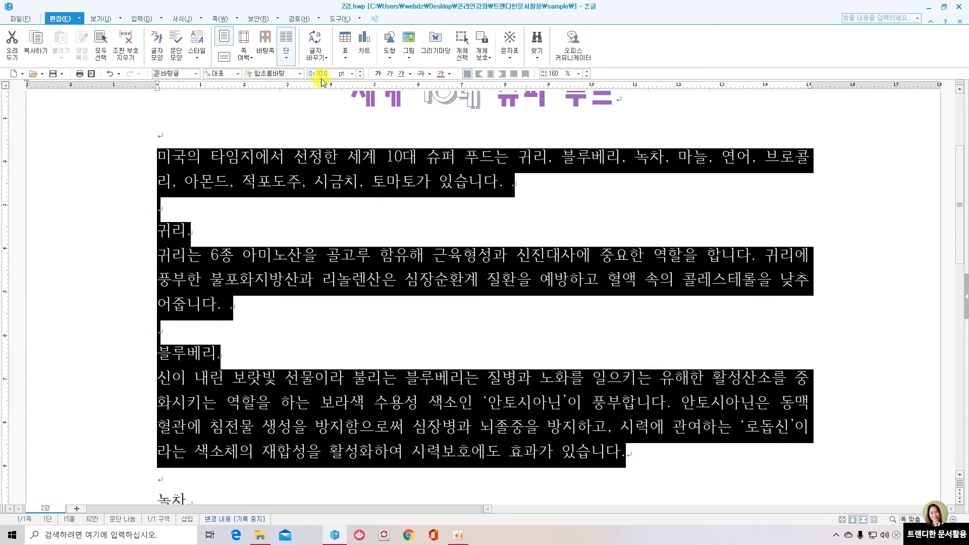
Apply a 10 pt first-line indent (들여쓰기) to the selected paragraphs and deselect the text.
right_click(428, 174)
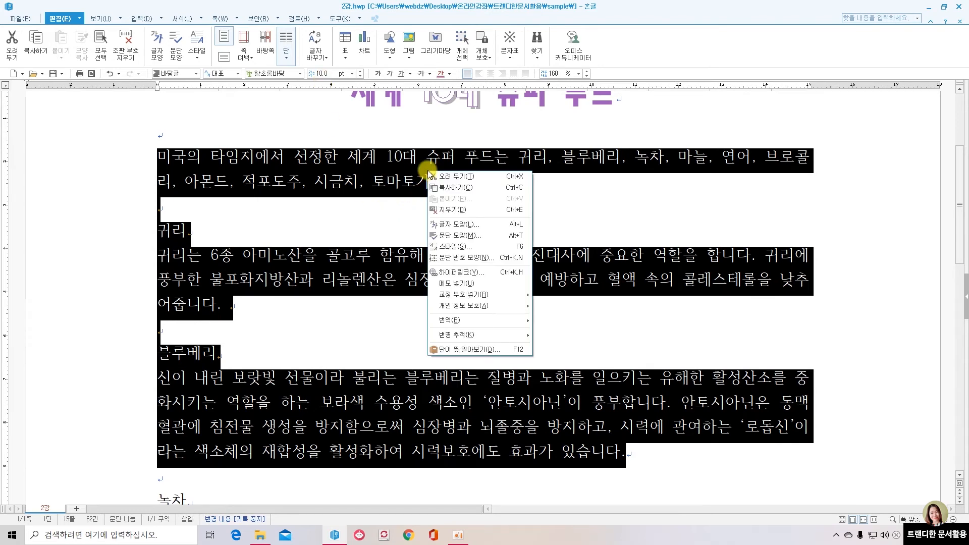
click(469, 239)
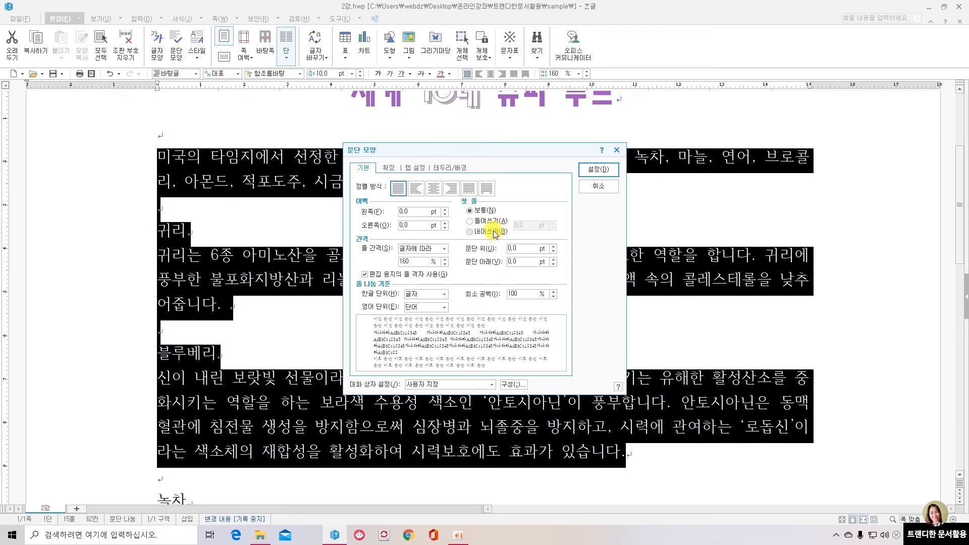
click(471, 222)
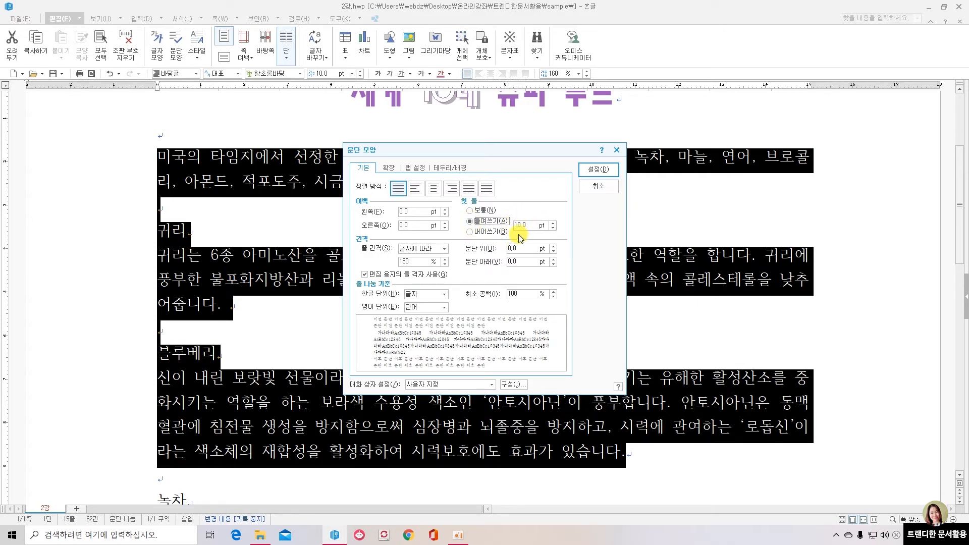
click(592, 172)
click(337, 224)
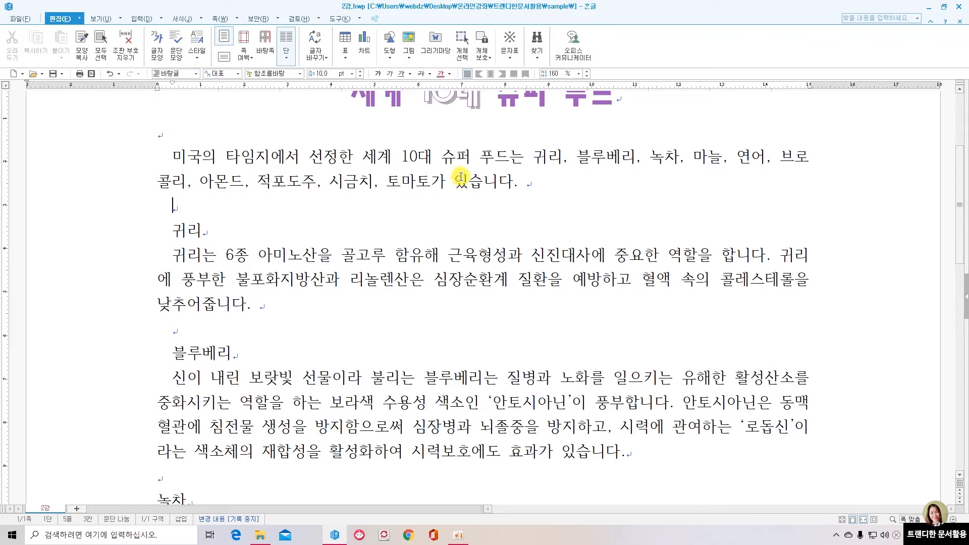
mouse_move(526, 171)
mouse_down()
mouse_move(541, 201)
mouse_move(525, 194)
mouse_up()
drag(251, 297, 256, 319)
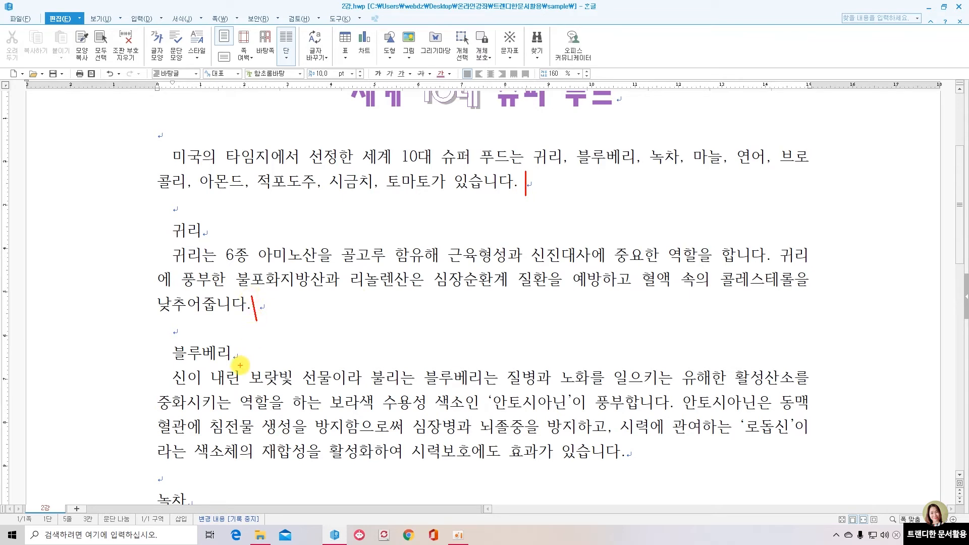
key(Escape)
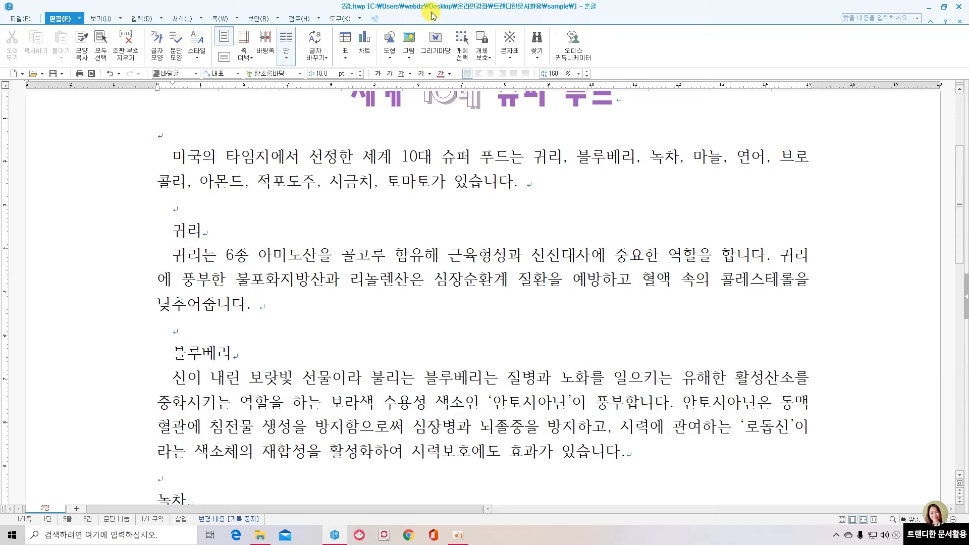
drag(158, 147, 172, 167)
drag(153, 218, 174, 266)
drag(208, 218, 204, 241)
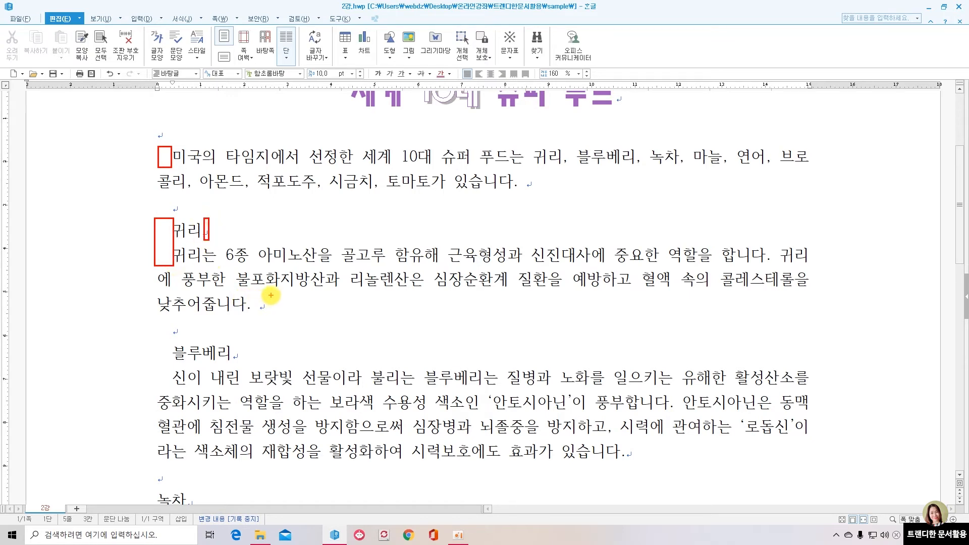
drag(273, 314, 250, 302)
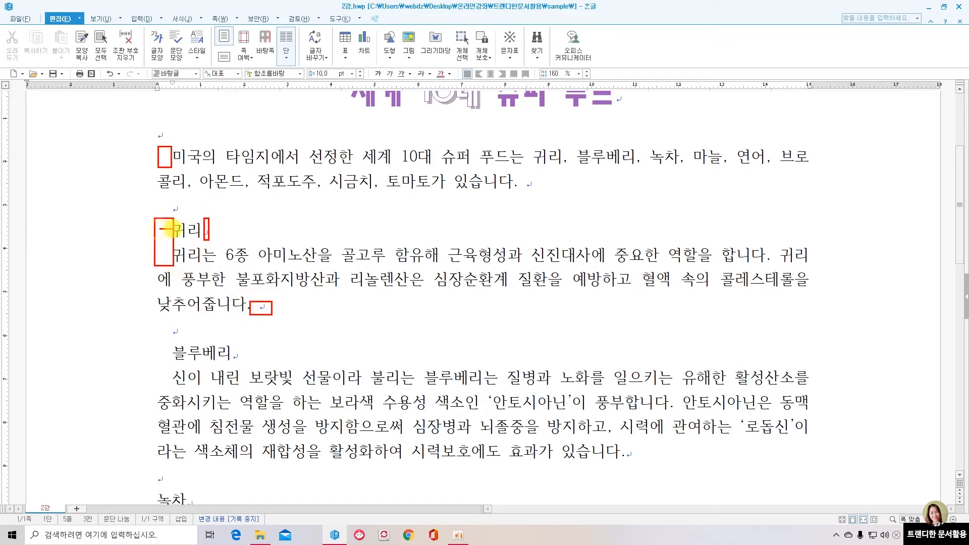
drag(157, 351, 174, 350)
key(Escape)
Select the introductory paragraph through the end of the "블루베리" section and set its first-line option to normal (보통) in the paragraph shape settings.
click(162, 152)
shift+click(641, 460)
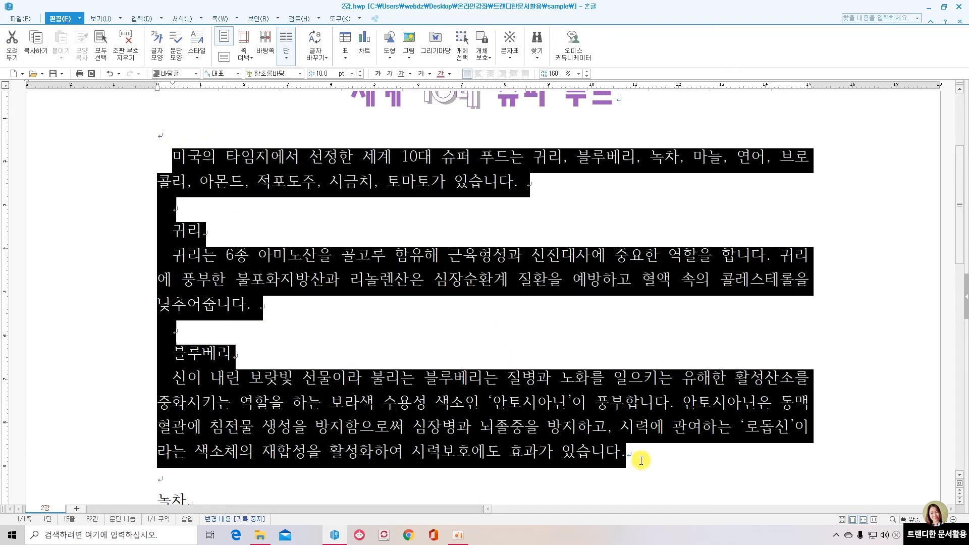
right_click(327, 278)
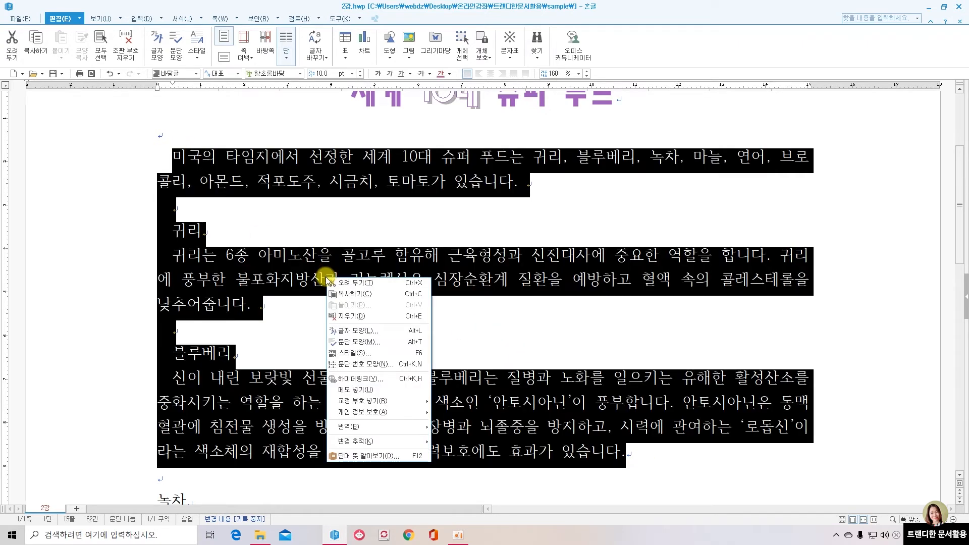
click(359, 342)
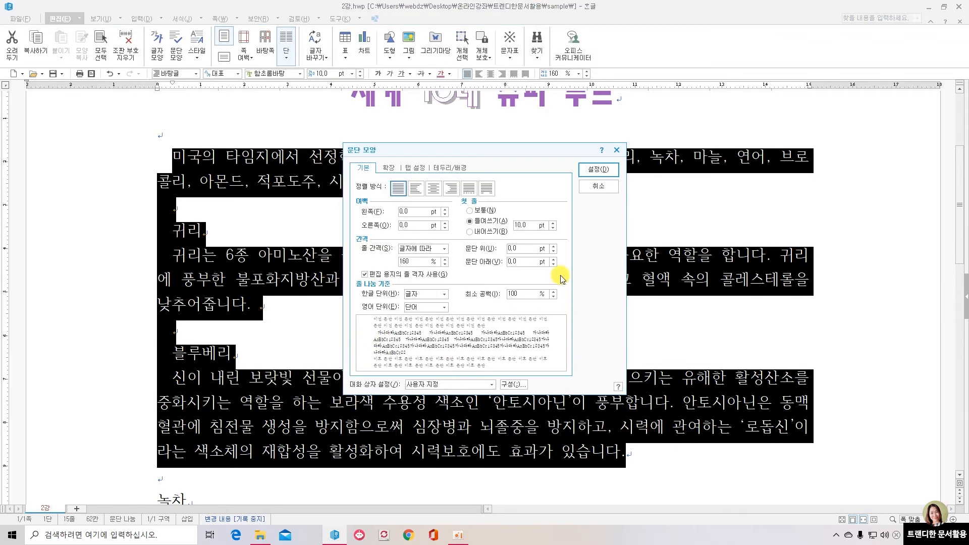
click(472, 211)
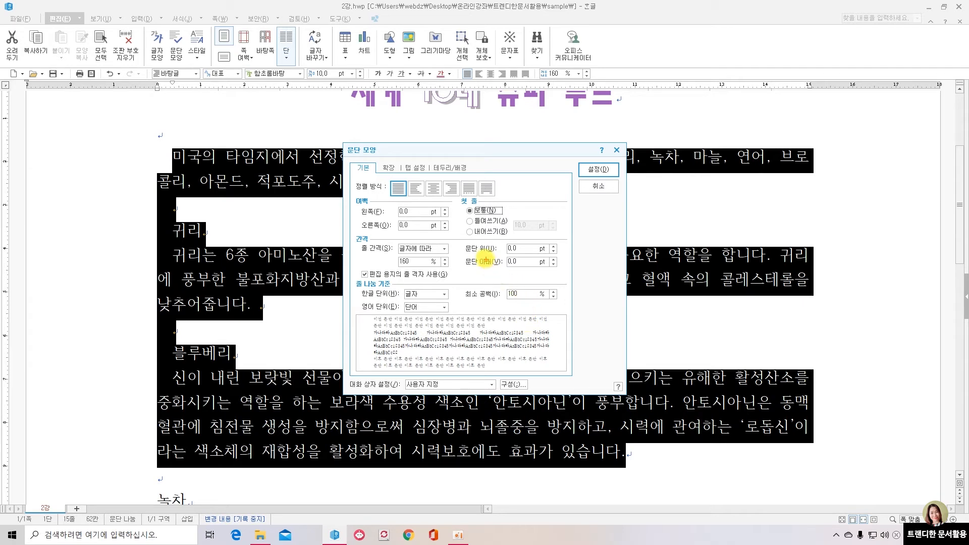
drag(459, 239, 560, 290)
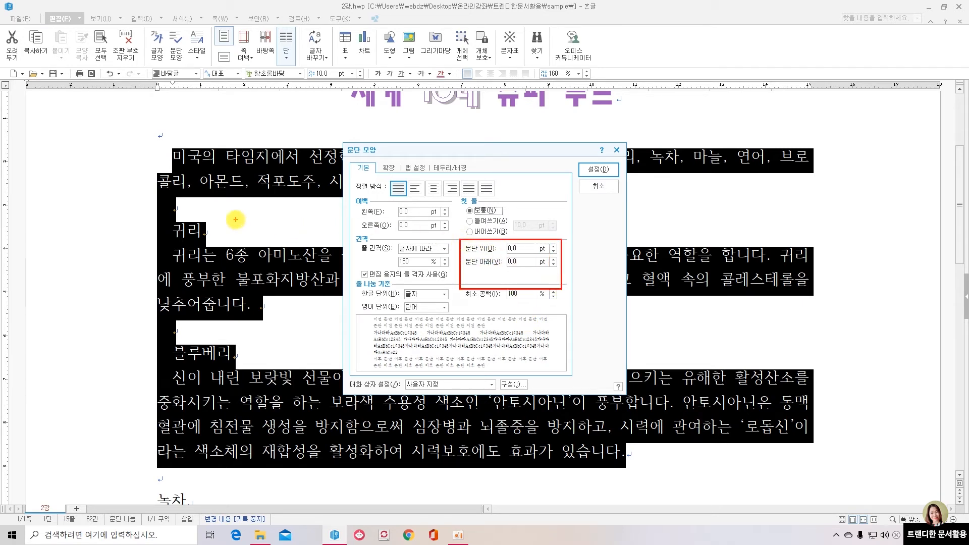
mouse_move(169, 215)
mouse_down()
mouse_move(168, 199)
mouse_move(187, 221)
mouse_up()
mouse_move(180, 336)
mouse_down()
mouse_move(162, 323)
mouse_move(179, 316)
mouse_move(182, 337)
mouse_up()
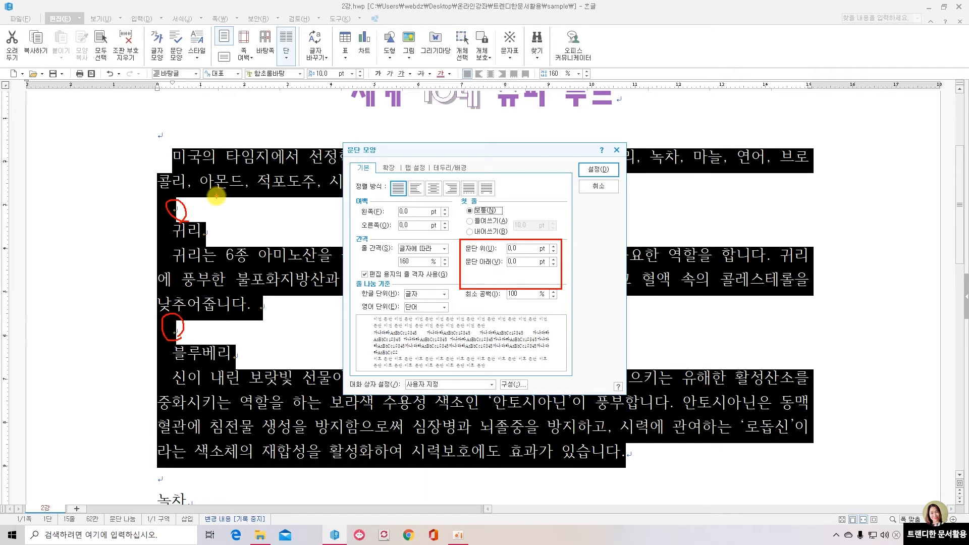
drag(203, 193, 270, 195)
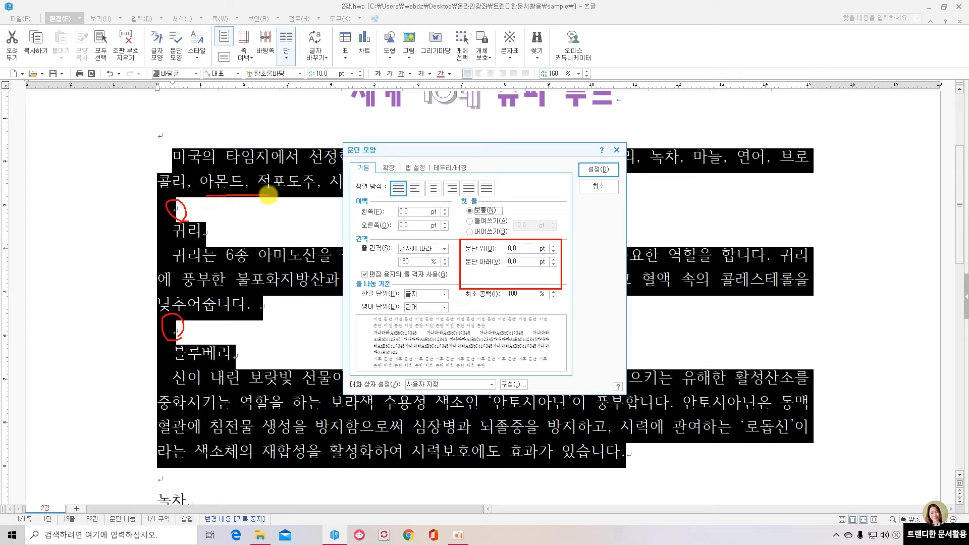
mouse_move(180, 222)
mouse_down()
mouse_move(235, 222)
mouse_move(234, 207)
mouse_move(243, 217)
mouse_move(202, 236)
mouse_move(215, 231)
mouse_move(211, 250)
mouse_up()
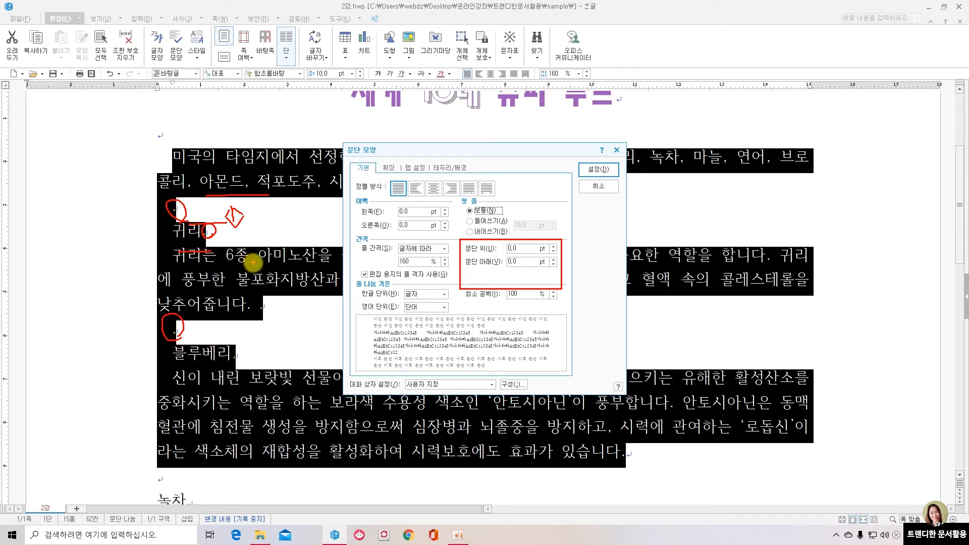
key(Escape)
Set the spacing below the selected paragraphs (문단 아래) to 30 pt and apply the paragraph settings.
click(523, 262)
text(30)
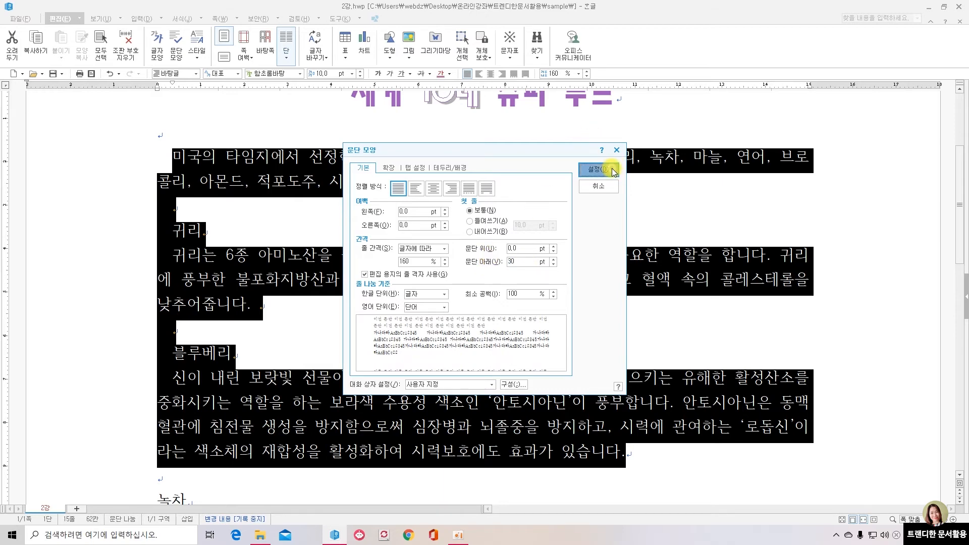
click(598, 169)
scroll(387, 280, up, 5)
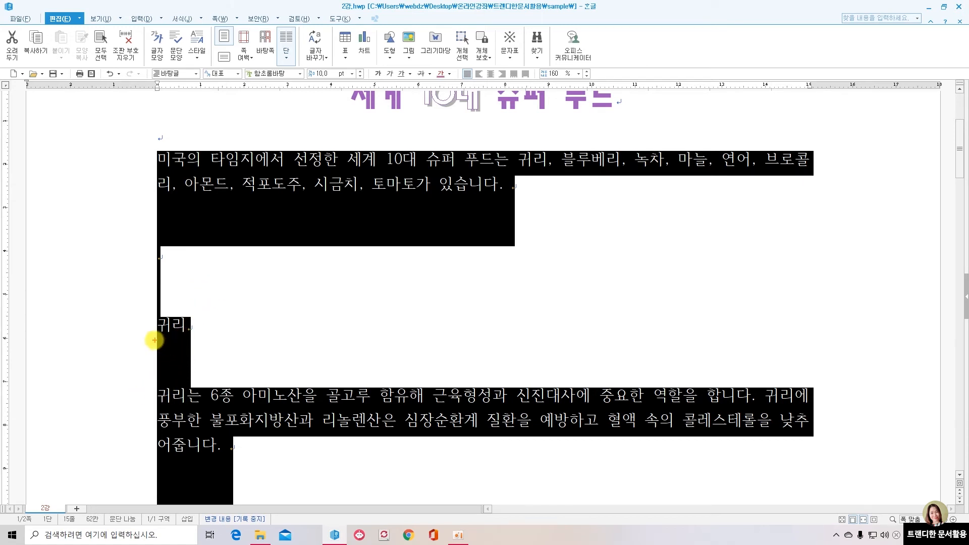
drag(154, 340, 187, 340)
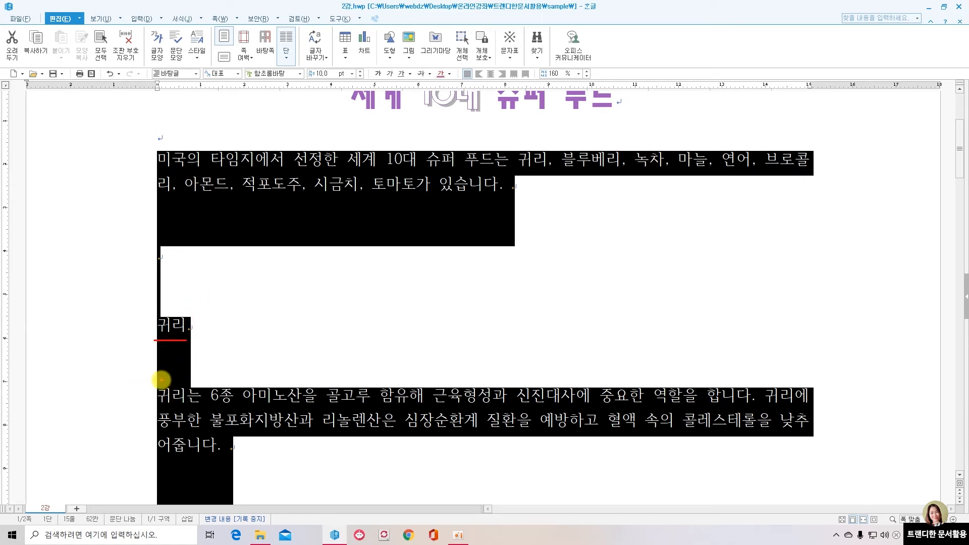
drag(176, 383, 202, 383)
drag(177, 344, 173, 383)
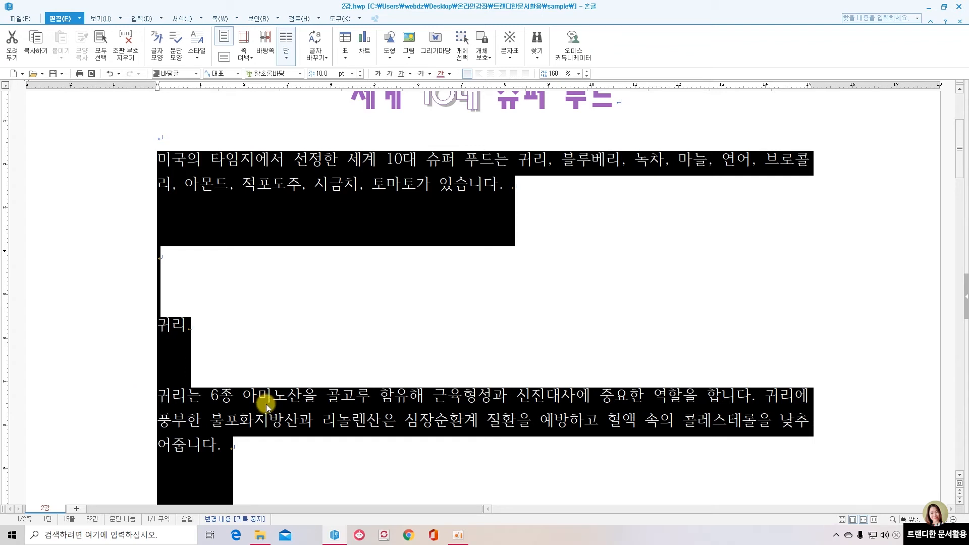
mouse_move(254, 403)
mouse_down()
mouse_move(294, 403)
mouse_move(293, 416)
mouse_move(281, 415)
mouse_move(290, 409)
mouse_up()
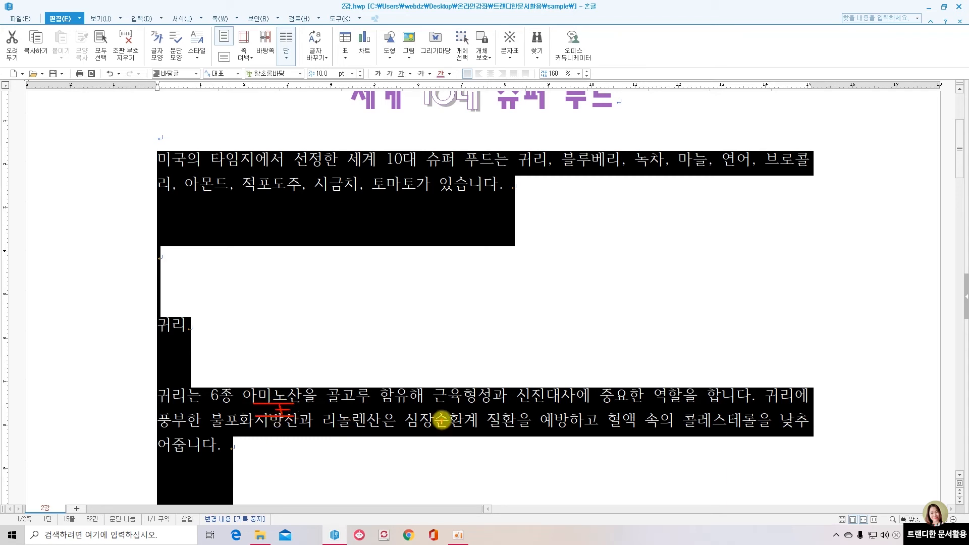
key(Escape)
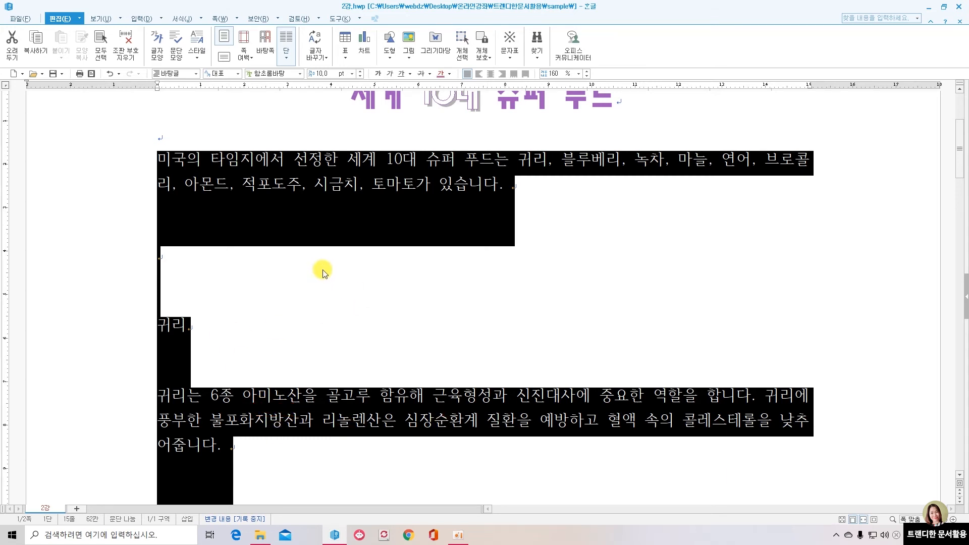
Set the spacing below the selected paragraphs (문단 아래) to 0 pt in the paragraph shape settings.
right_click(332, 207)
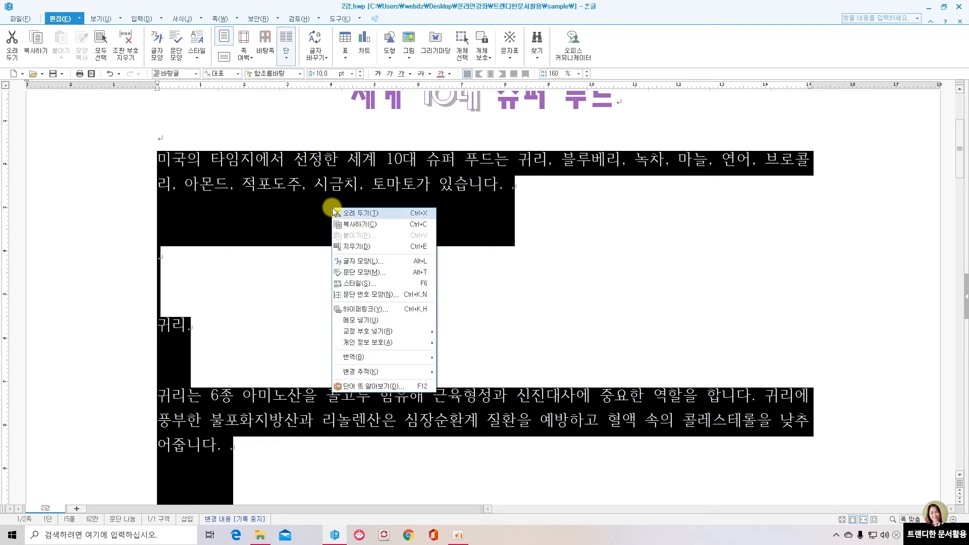
click(376, 273)
click(535, 262)
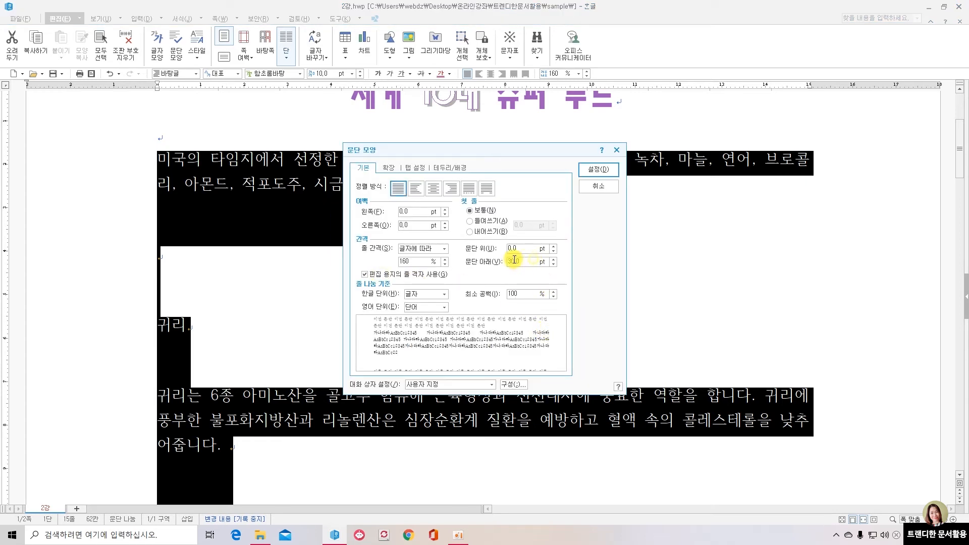
click(613, 171)
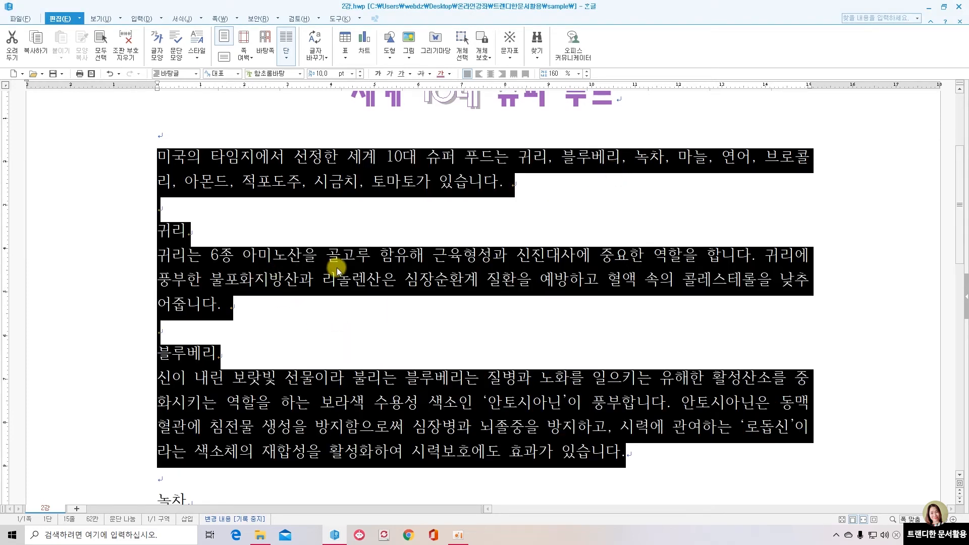
Review the basic paragraph shape options (문단 모양) of the selected text and confirm them as they are.
right_click(271, 171)
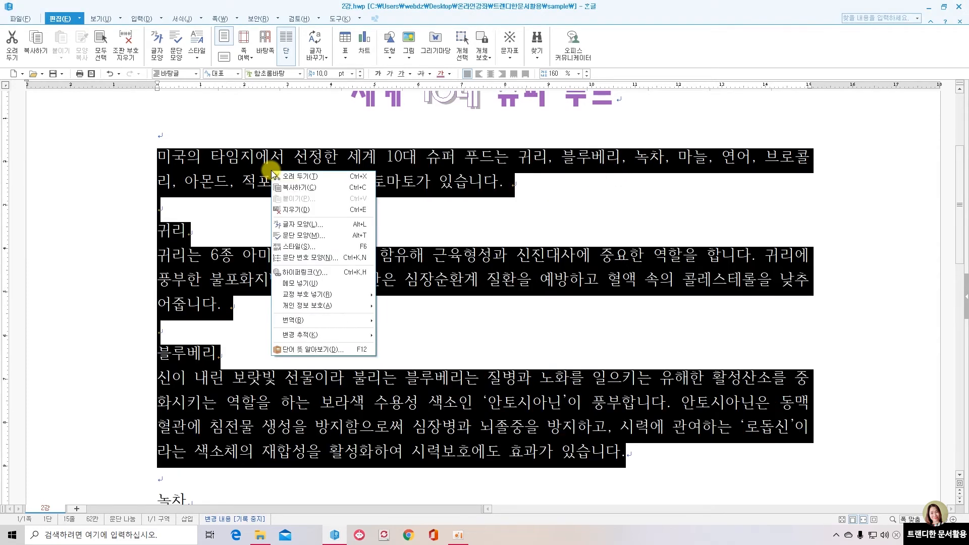
click(301, 236)
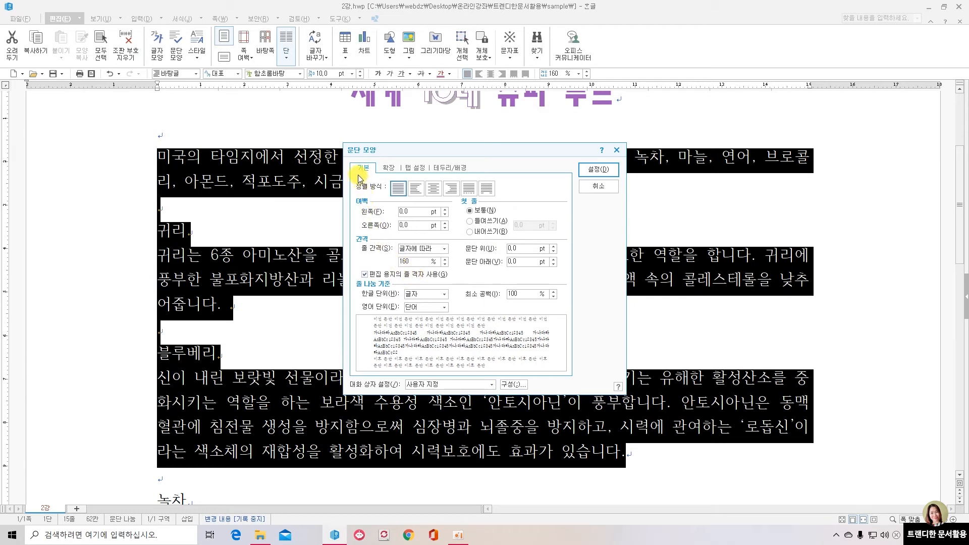
click(603, 171)
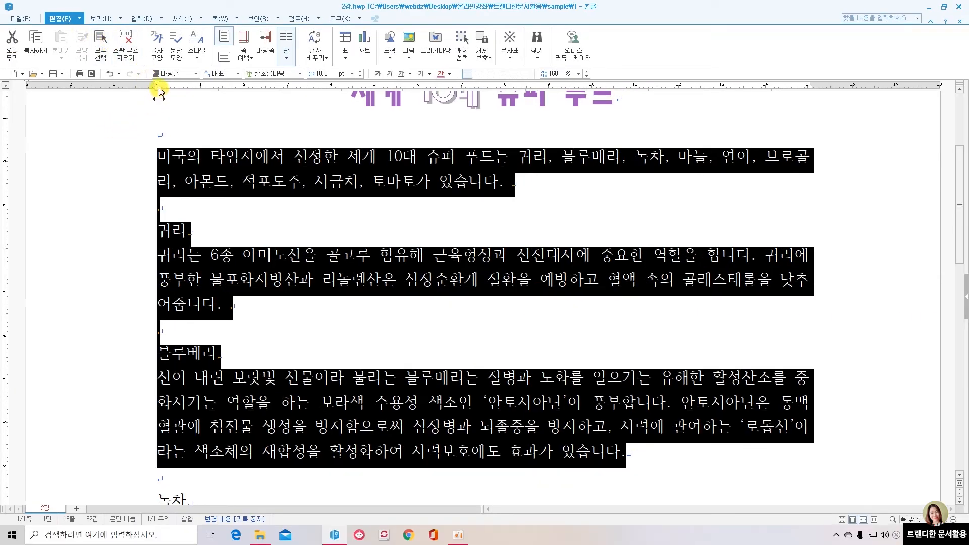
Try a left margin of about 1 on the ruler for the selected paragraphs, with the first line outdented and indented.
drag(157, 92, 197, 94)
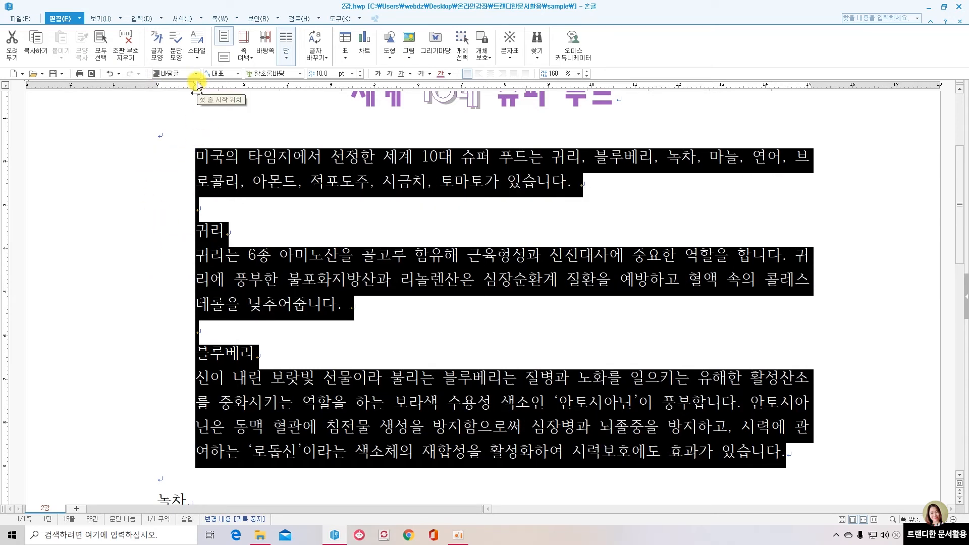
drag(197, 86, 172, 85)
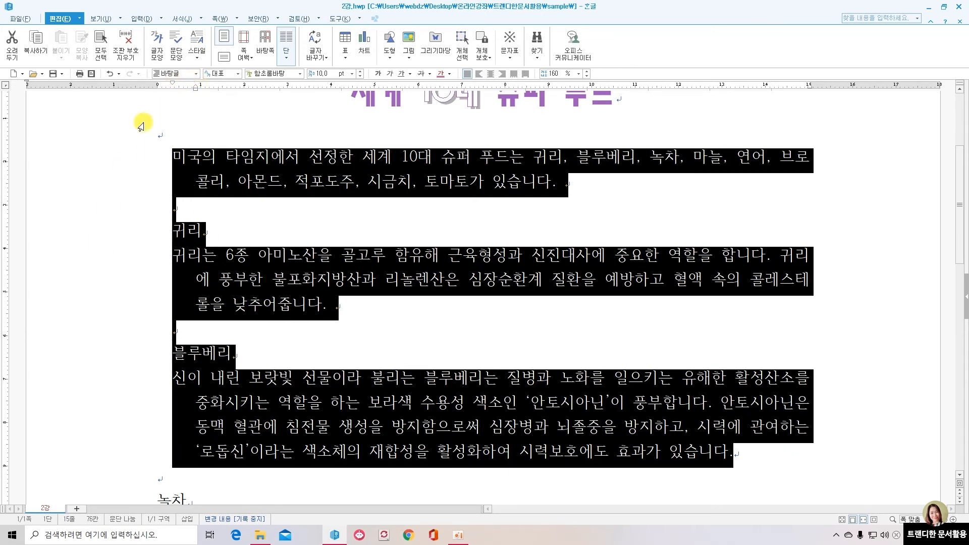
drag(172, 86, 218, 86)
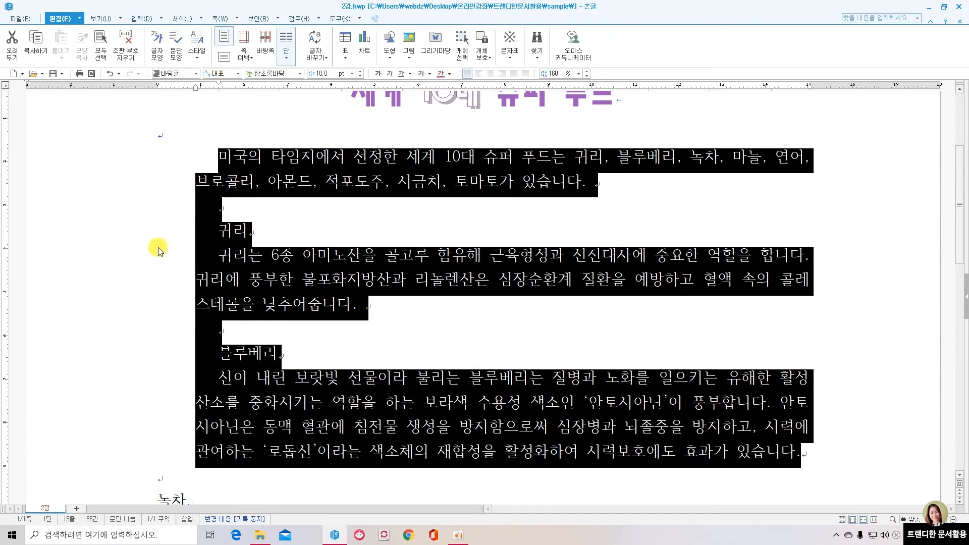
Return the first-line start and left margin of the selected paragraphs to 0 on the ruler, deselect them and undo the last edit.
drag(217, 86, 195, 86)
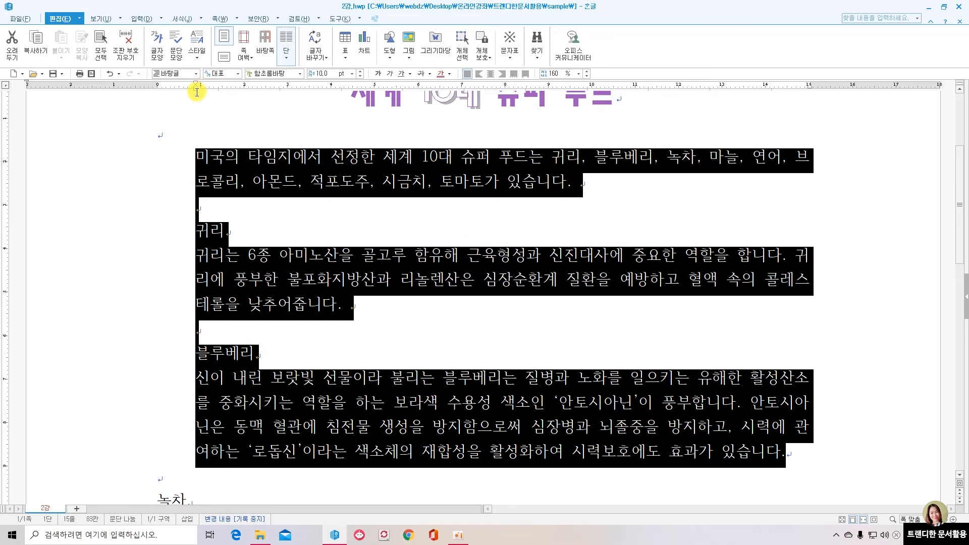
drag(196, 90, 157, 88)
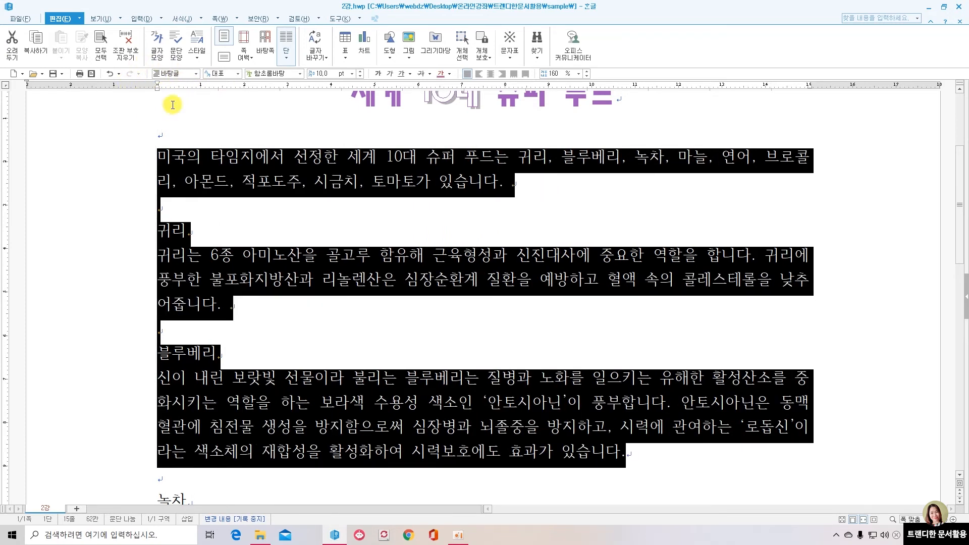
click(265, 223)
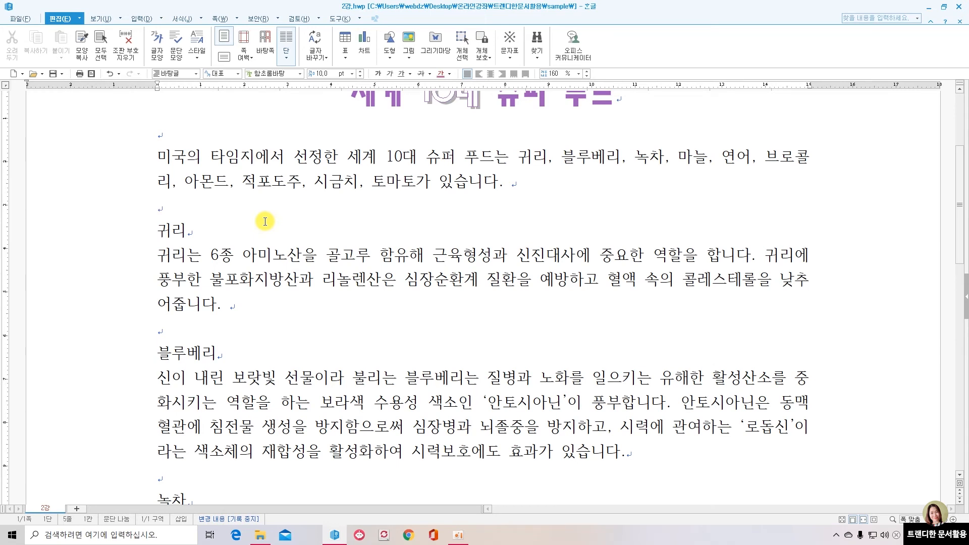
key(ctrl+z)
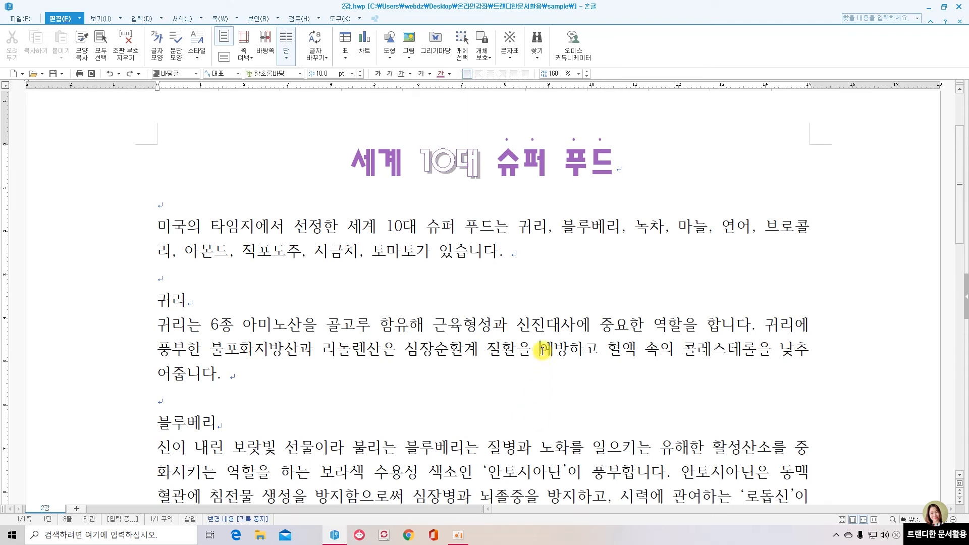
Convert the word "예방" in the 귀리 paragraph to the hanja 豫防 in the 한글(漢字) input format.
drag(538, 349, 568, 349)
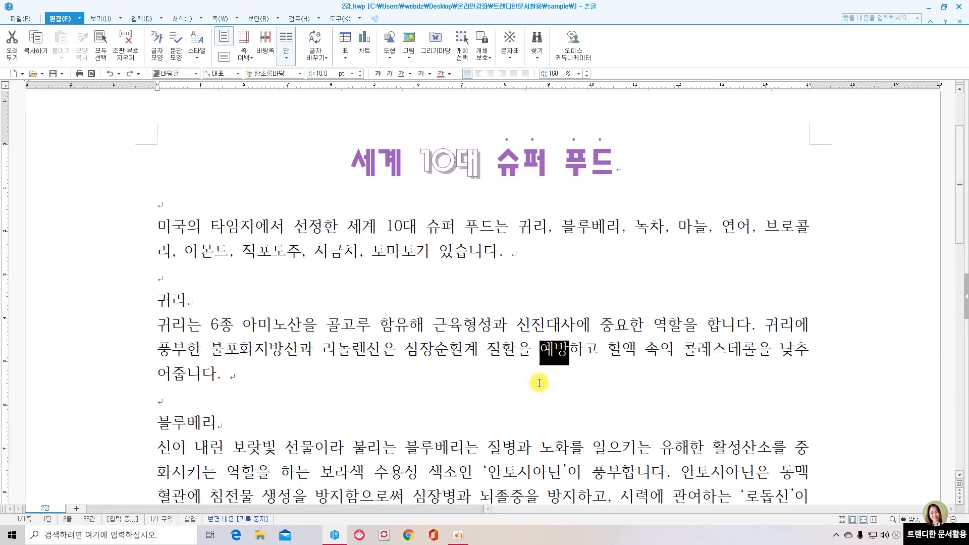
key(F12)
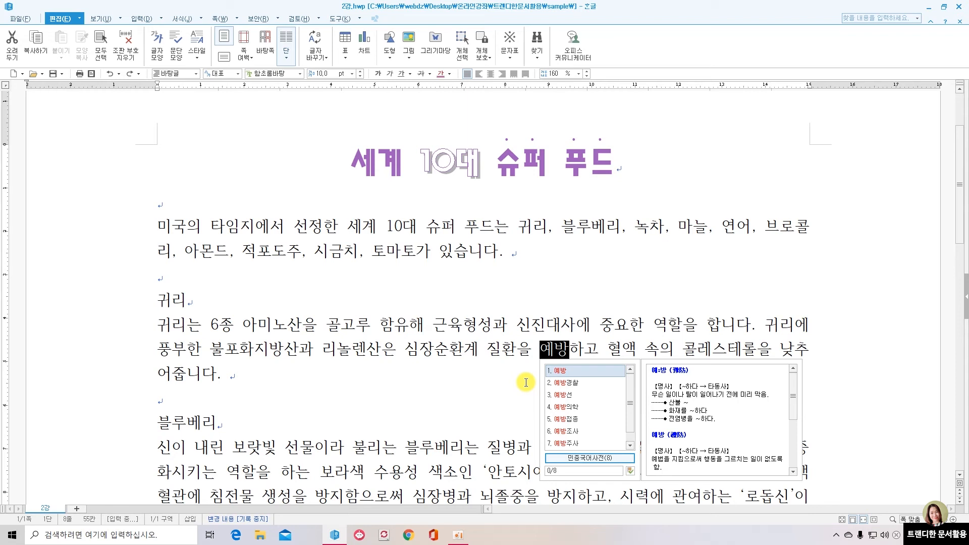
key(F9)
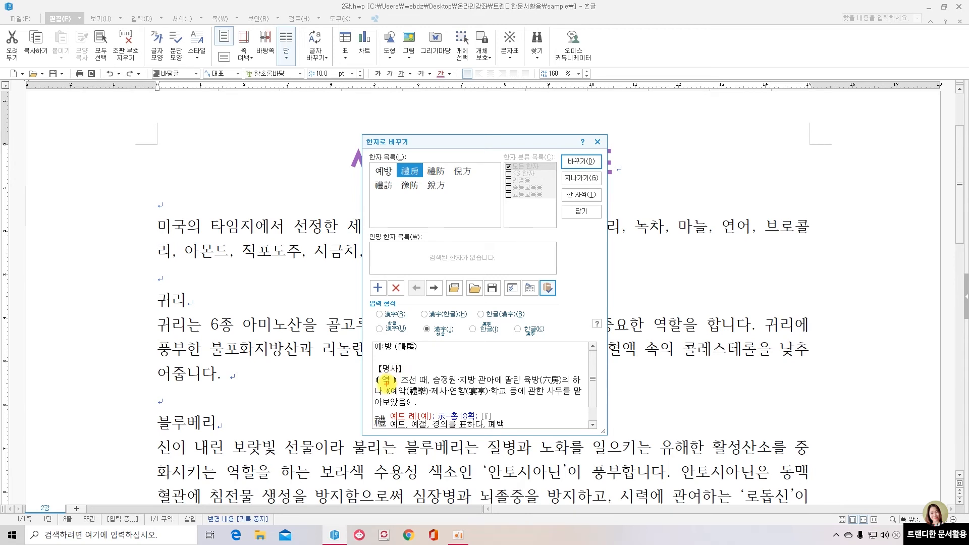
drag(372, 342, 576, 422)
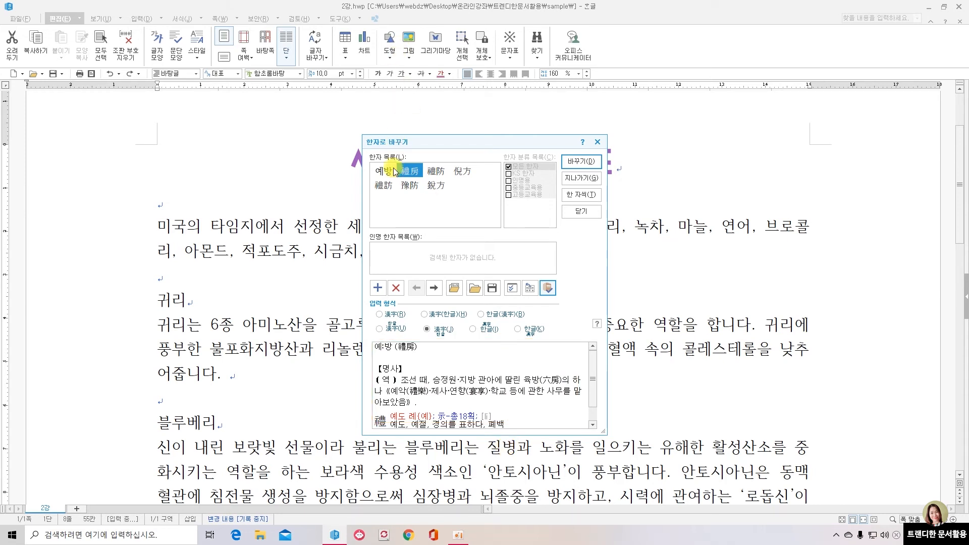
click(411, 187)
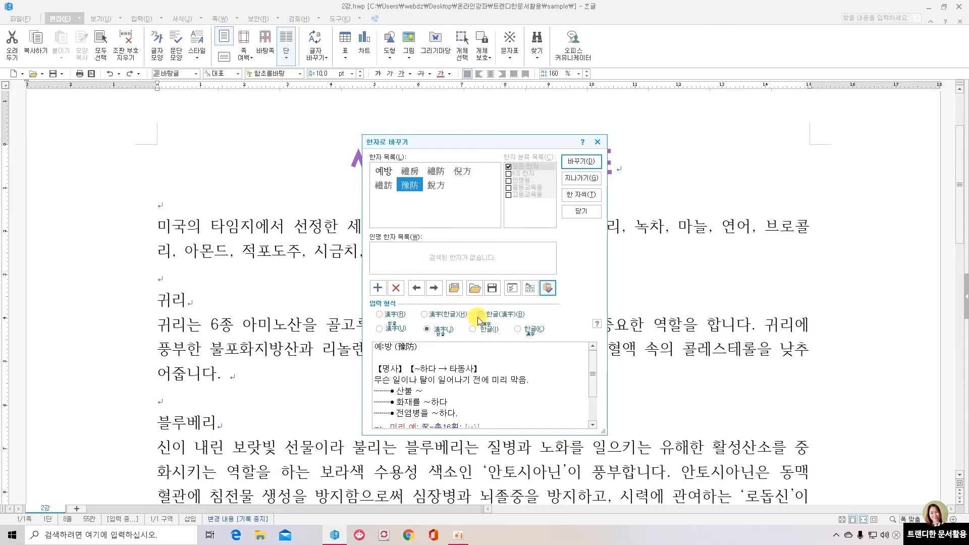
click(593, 166)
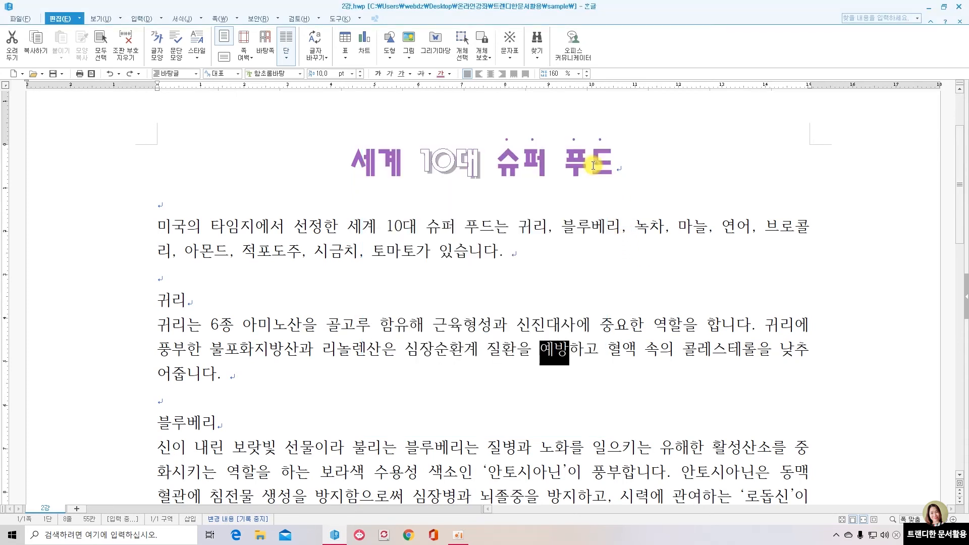
click(556, 363)
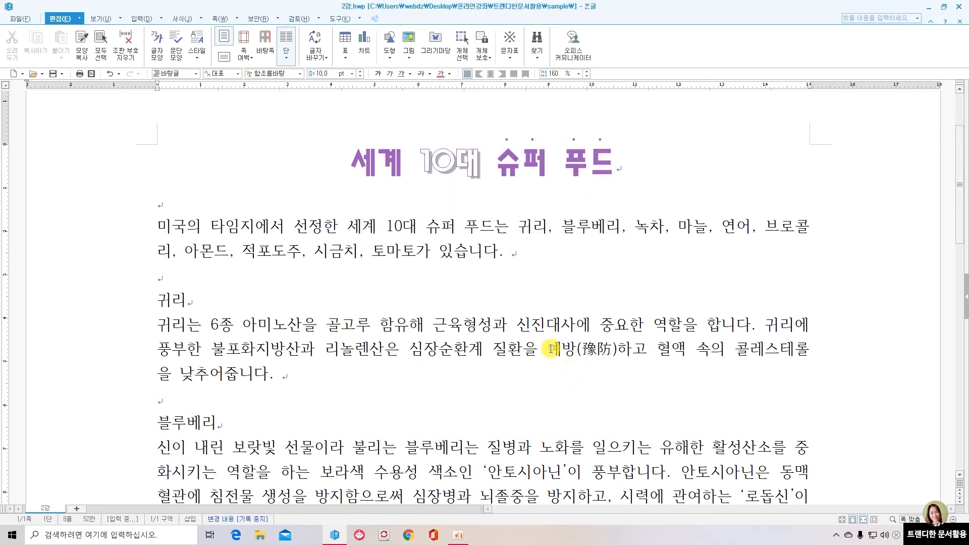
drag(583, 350, 610, 349)
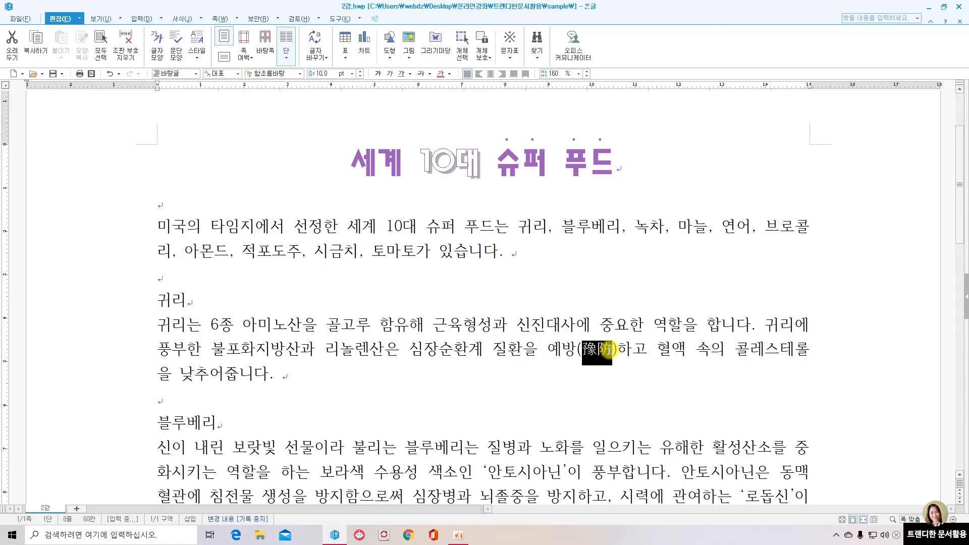
click(632, 374)
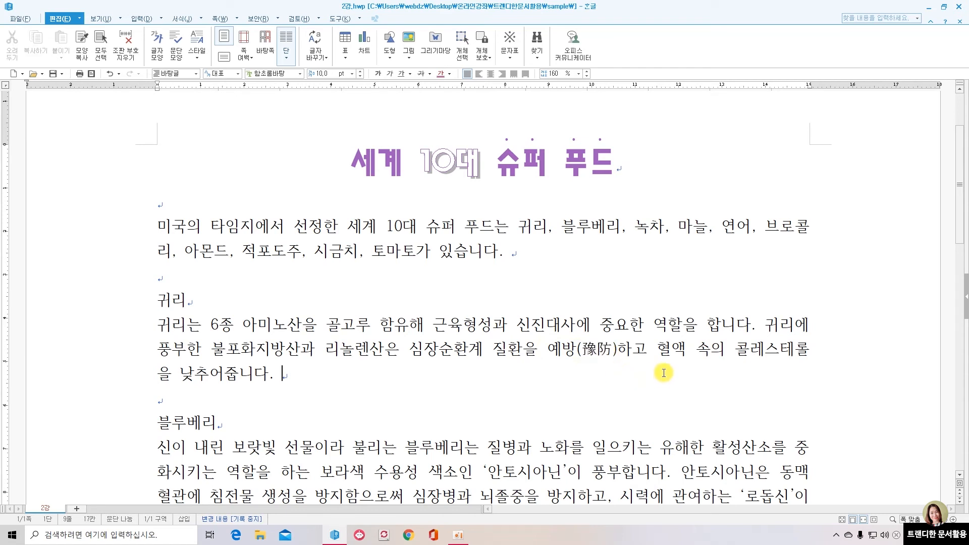
Convert the word "혈액" in the 귀리 paragraph to the hanja 血液 in the 한글(漢字) input format.
double_click(672, 348)
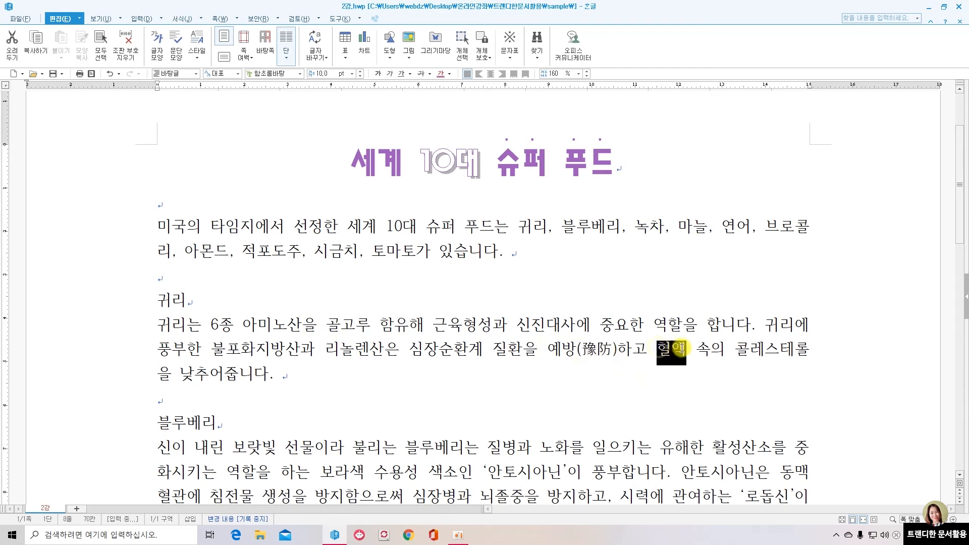
key(F9)
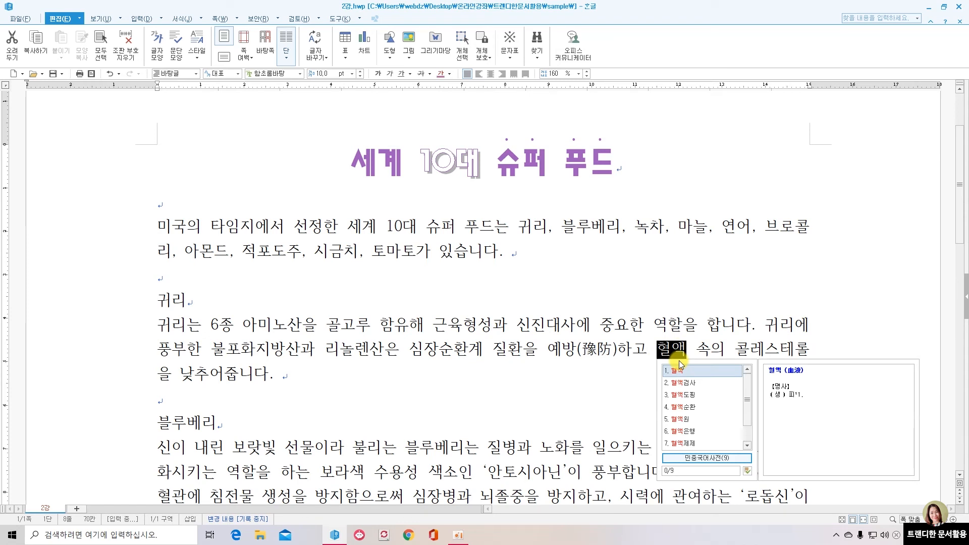
key(F9)
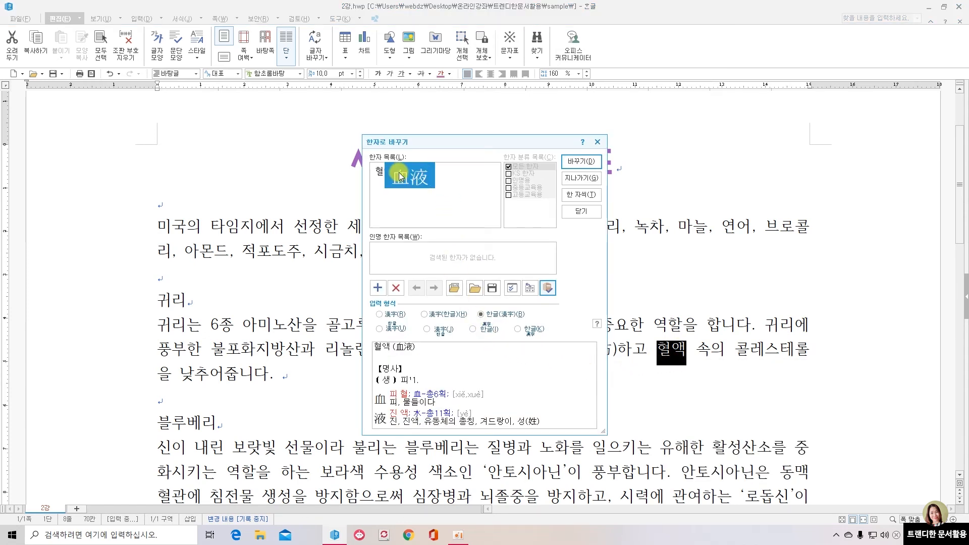
click(480, 315)
click(580, 161)
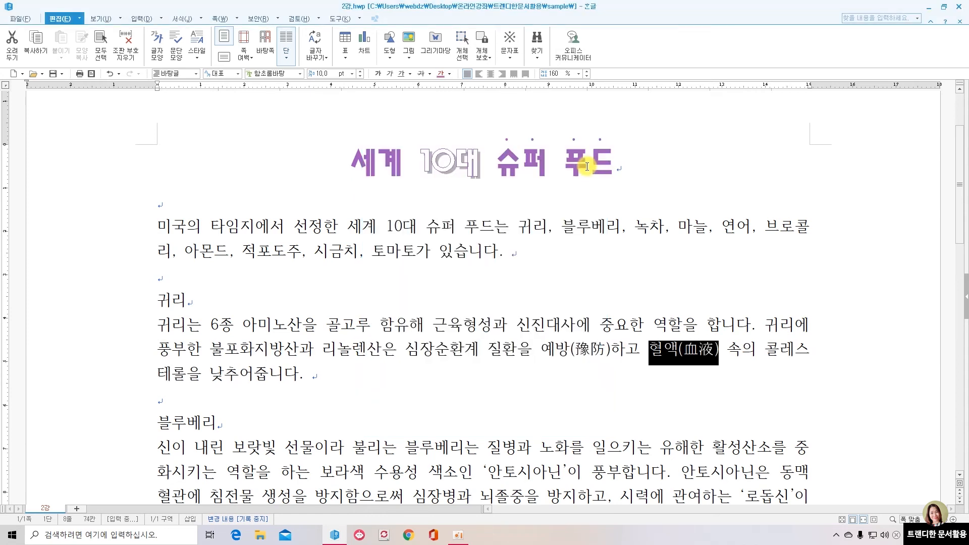
click(612, 392)
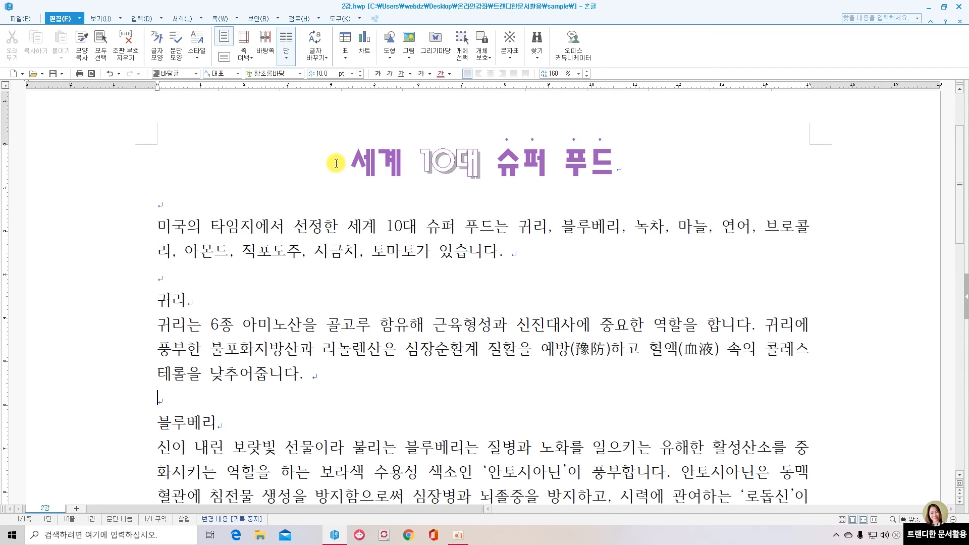
Insert a ■ symbol before the title "세계 10대 슈퍼 푸드", taken from 전각 기호(일반) in the 한글(HNC) character map.
click(337, 163)
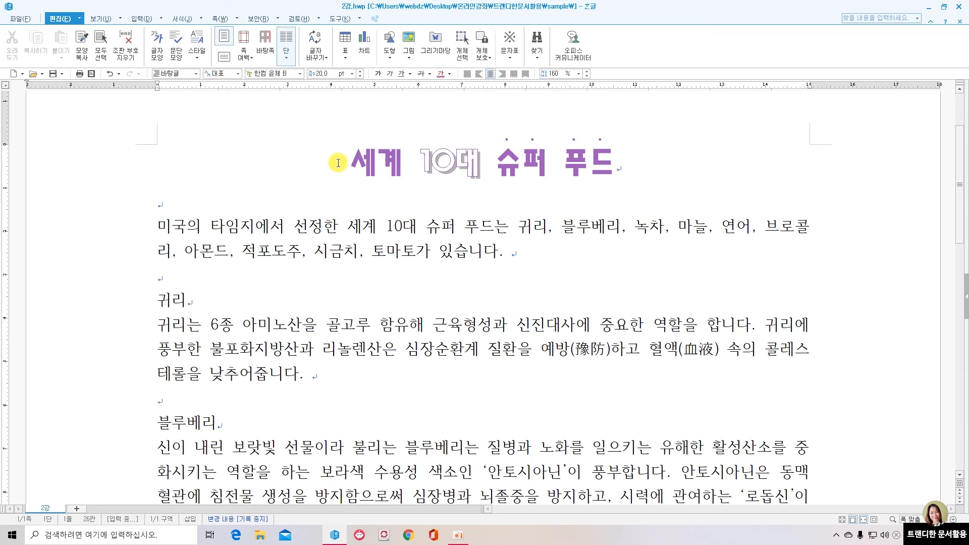
right_click(339, 163)
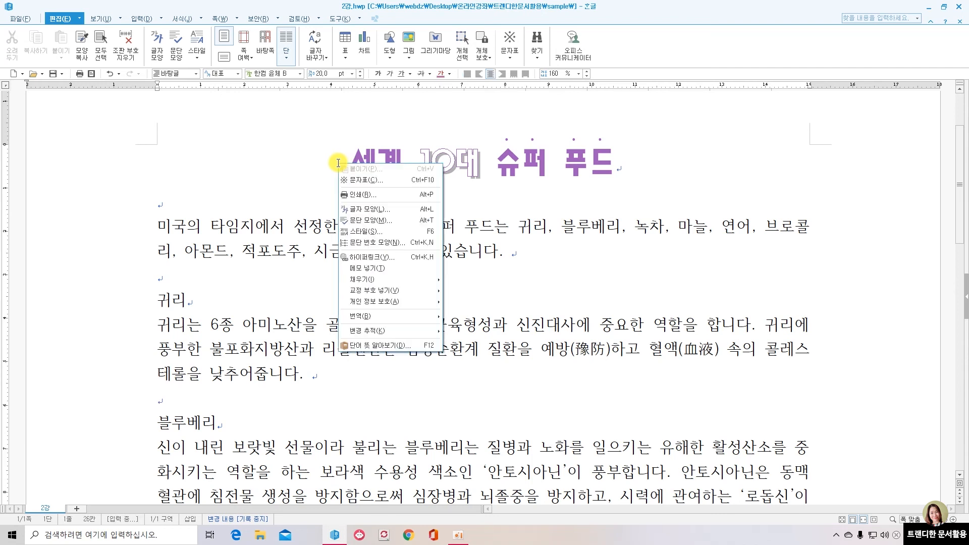
click(390, 182)
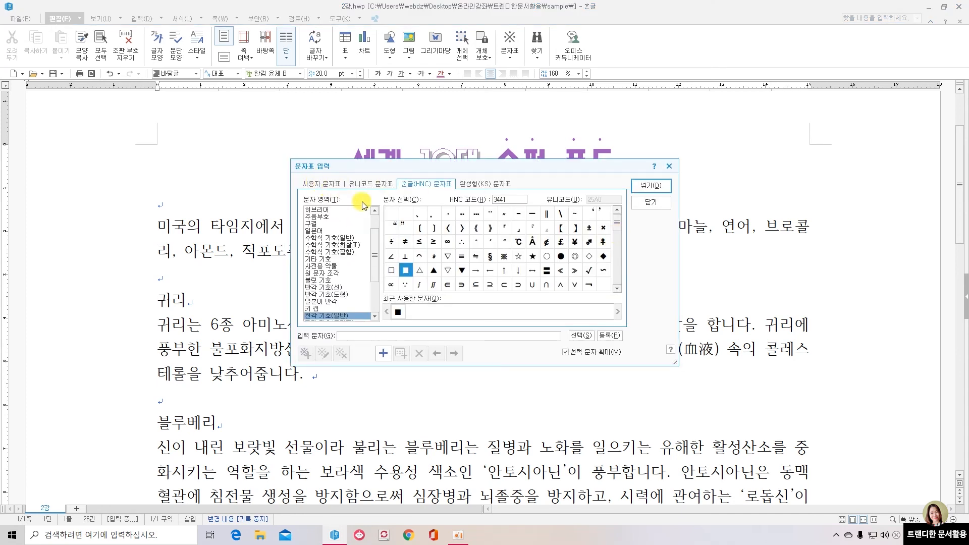
click(336, 184)
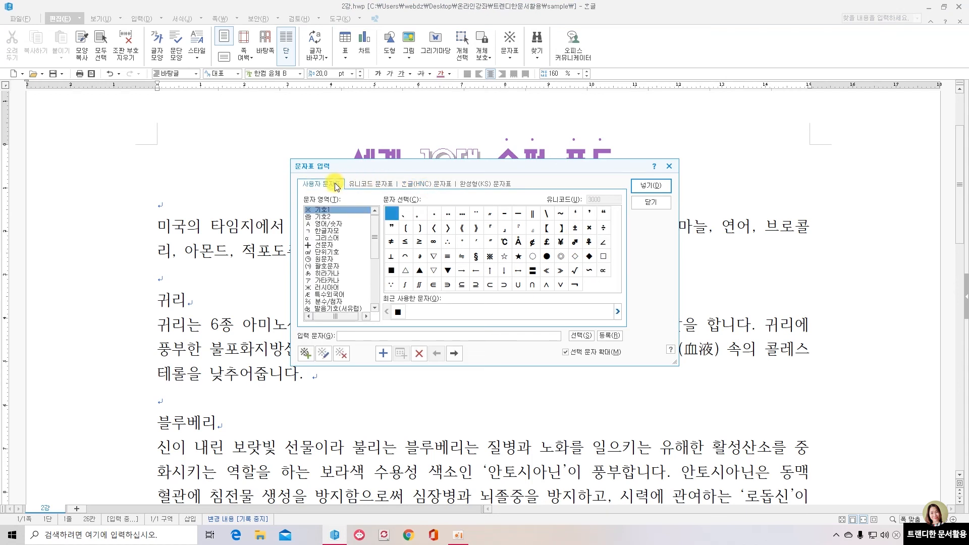
click(373, 188)
click(422, 186)
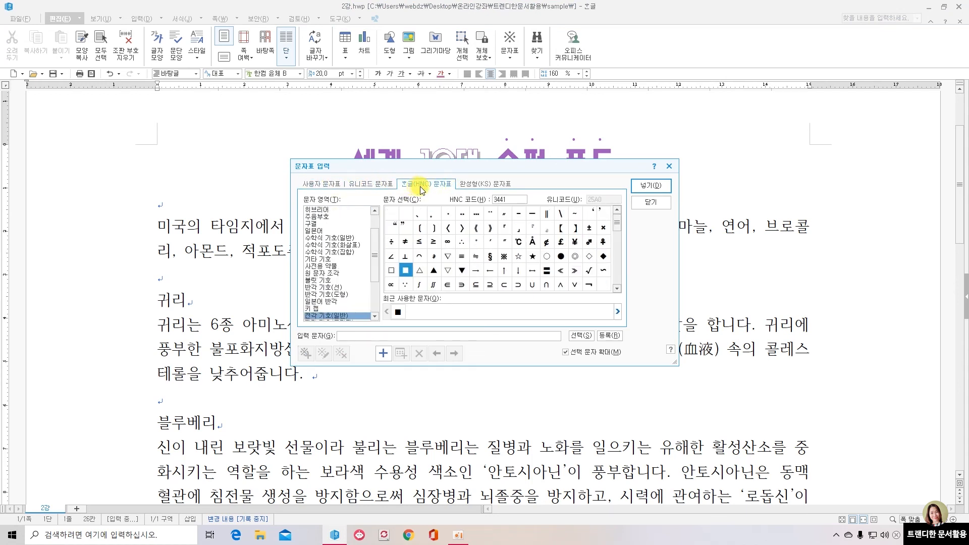
click(490, 187)
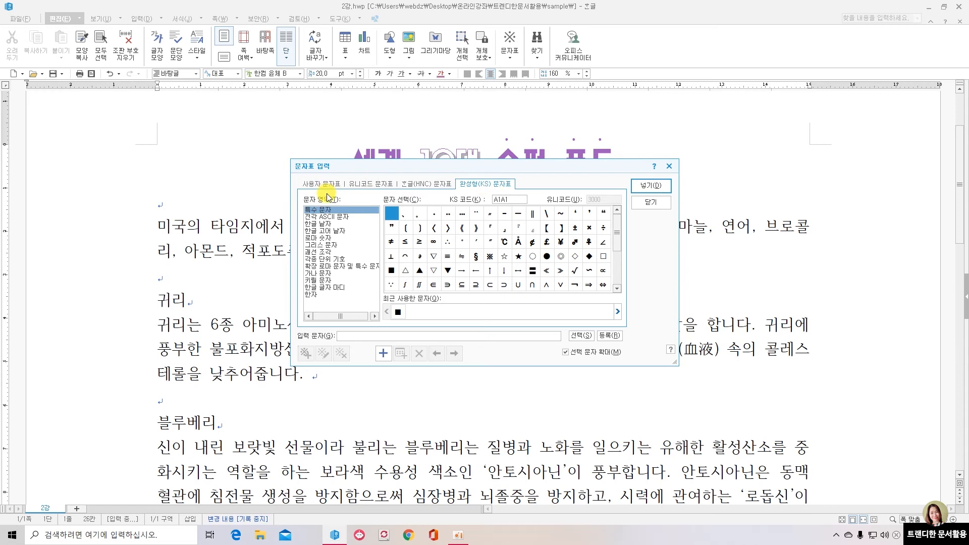
click(424, 185)
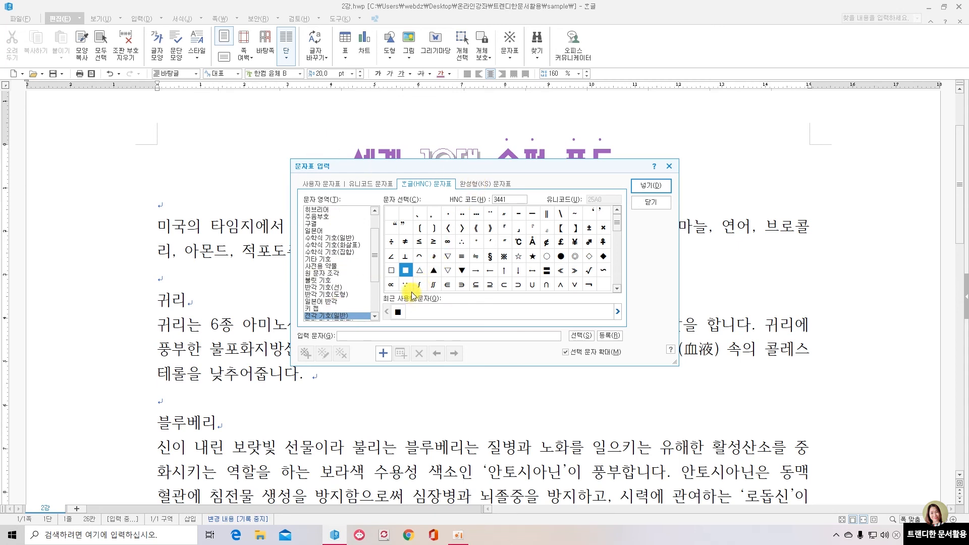
double_click(405, 270)
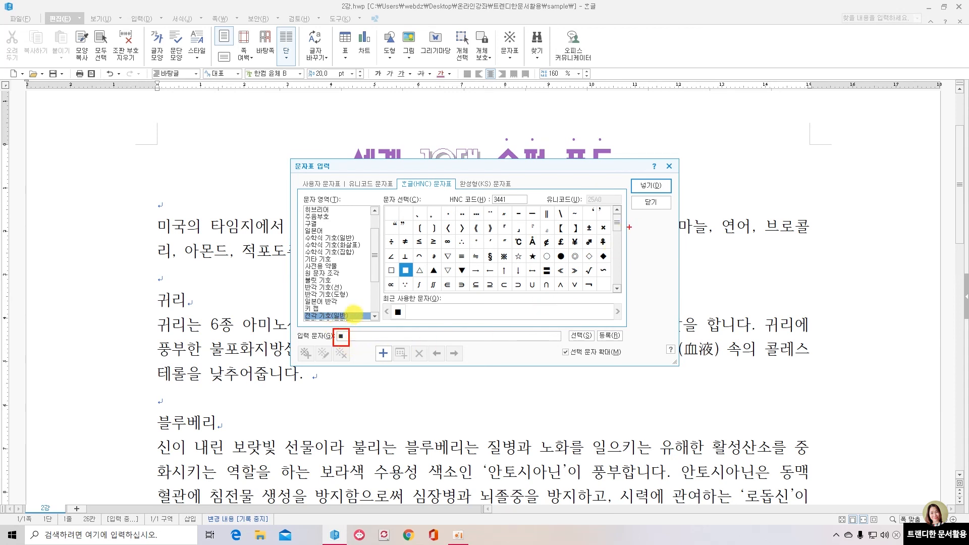
click(666, 187)
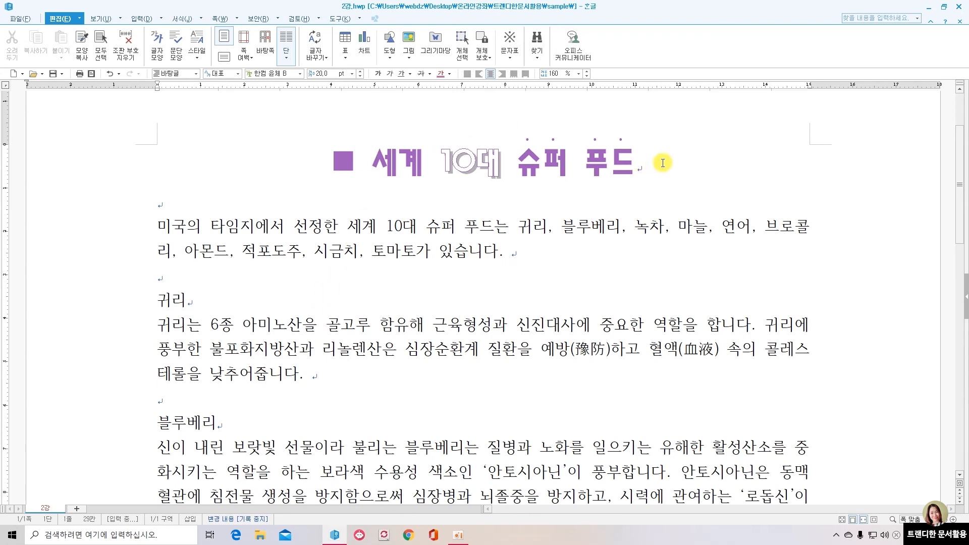
Insert a ■ symbol from the character map after the end of the title.
click(641, 167)
right_click(650, 160)
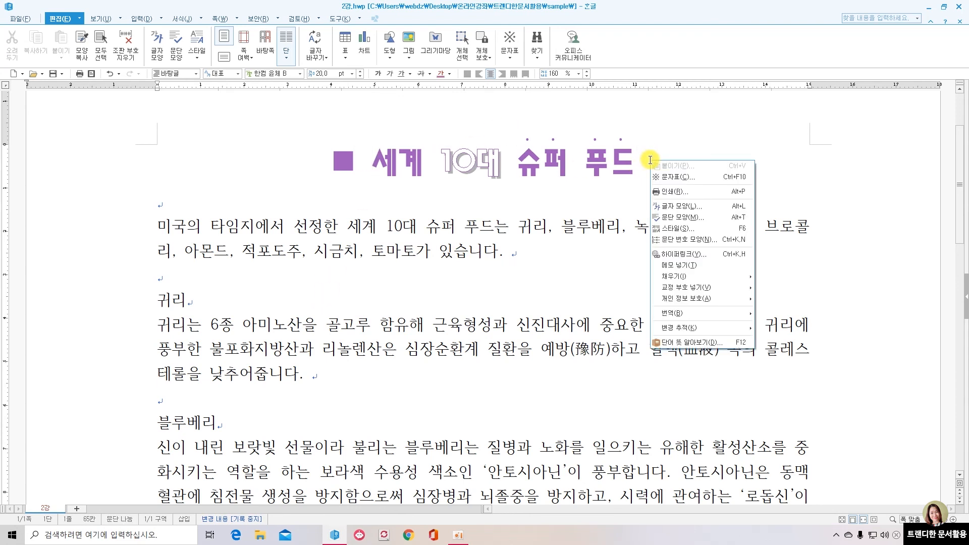
click(682, 178)
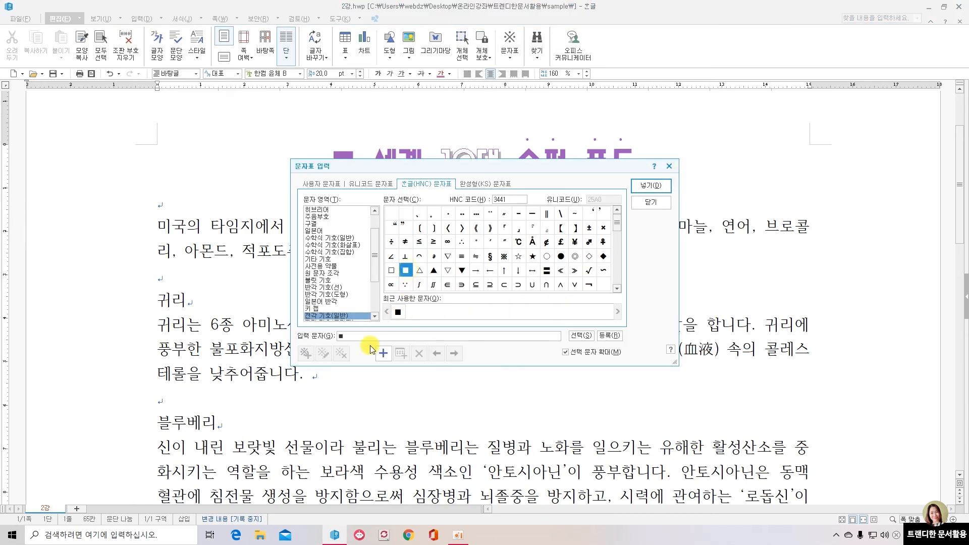
click(650, 185)
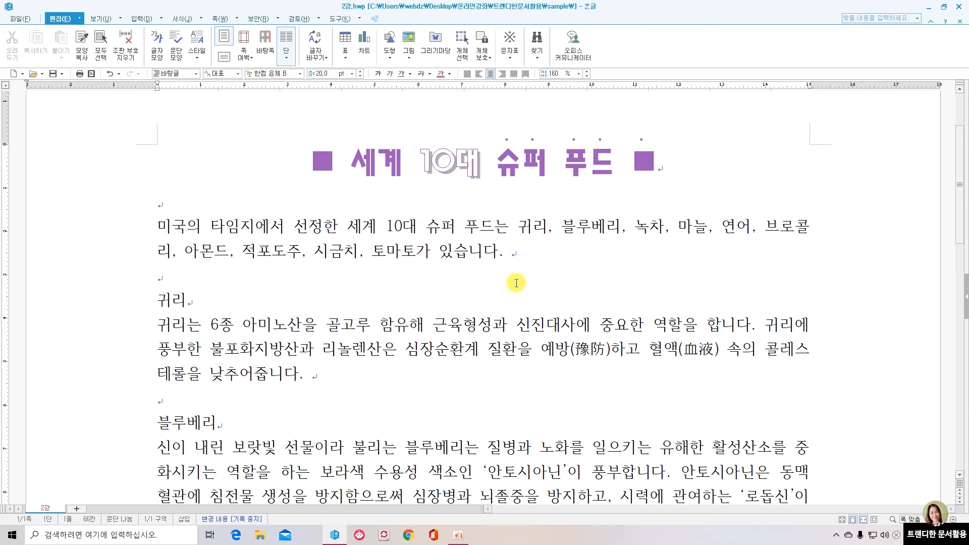
Insert a ★ symbol from the 한글(HNC) character map, followed by a space, before the heading "귀리".
click(158, 301)
right_click(158, 300)
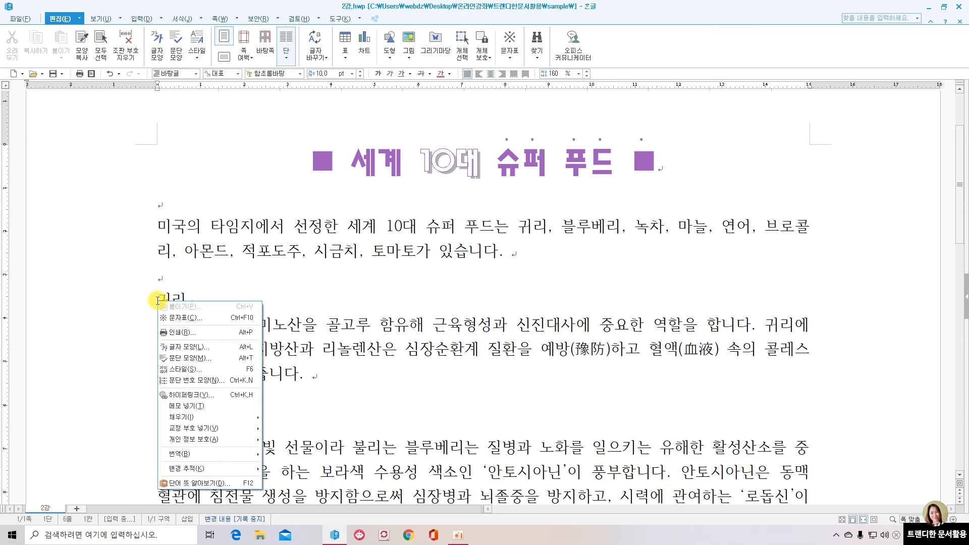
click(185, 318)
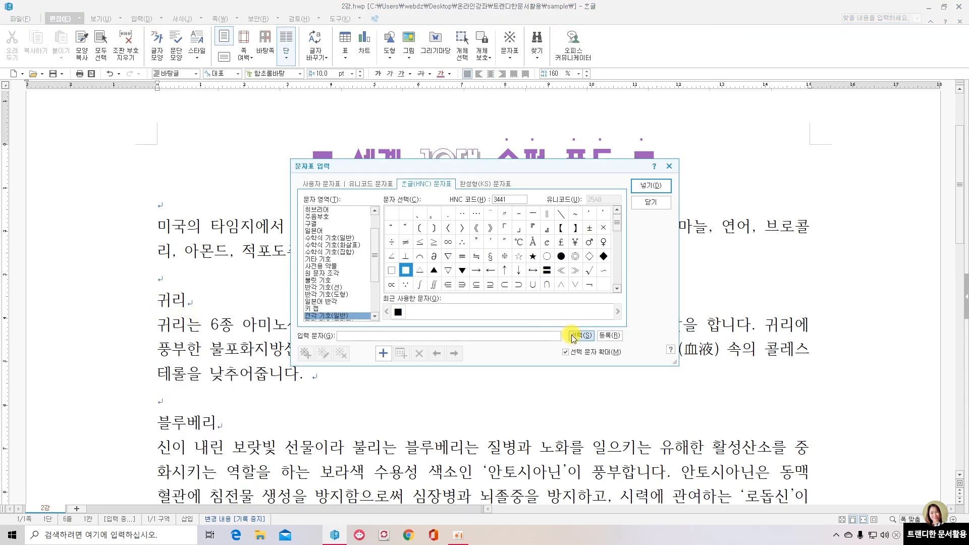
click(532, 256)
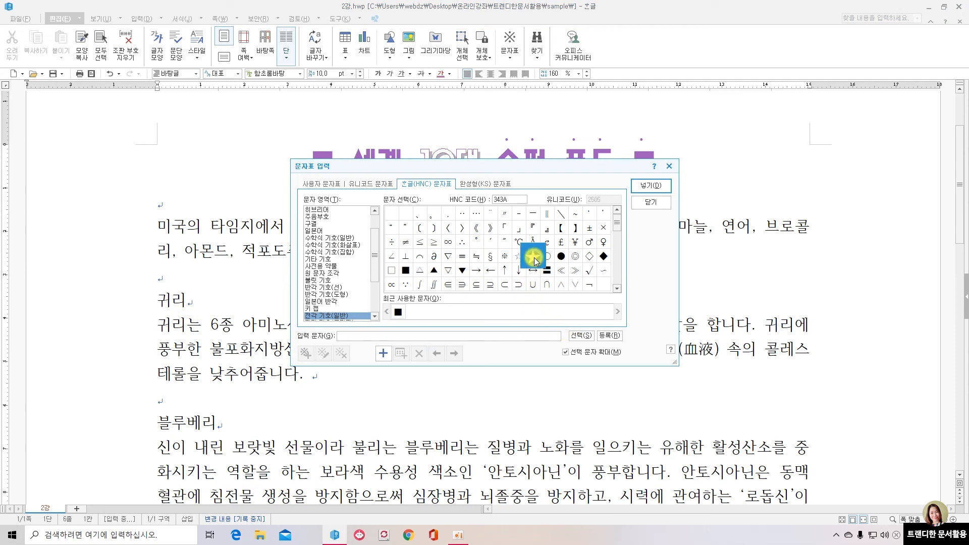
double_click(533, 256)
click(645, 188)
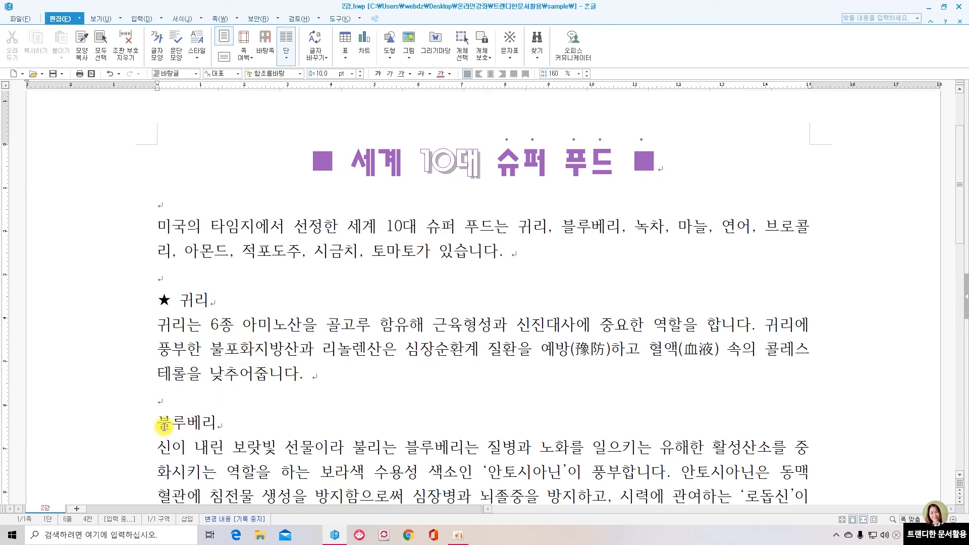
Copy the ★ from the 귀리 heading and paste it before the headings "블루베리" and "녹차".
drag(169, 301, 162, 301)
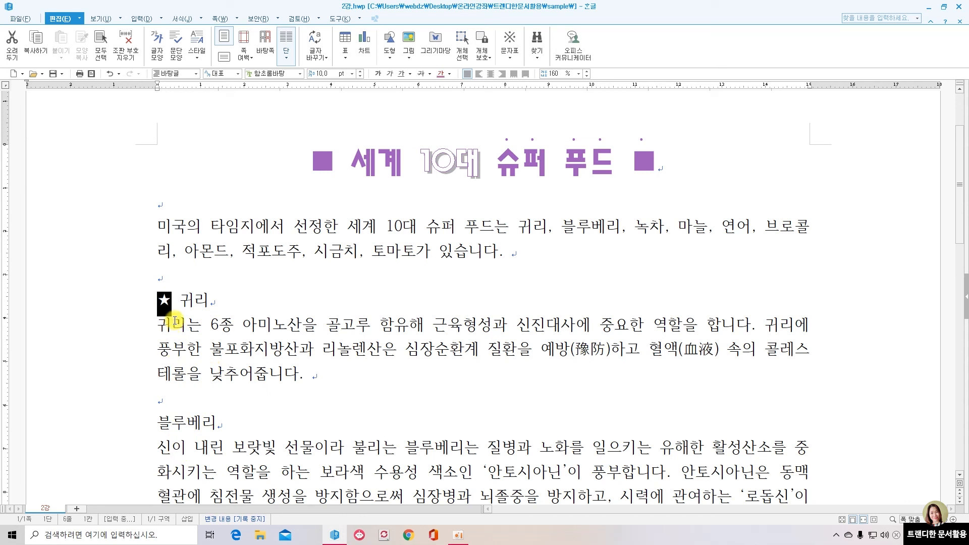
drag(173, 302, 161, 302)
key(ctrl+c)
click(159, 423)
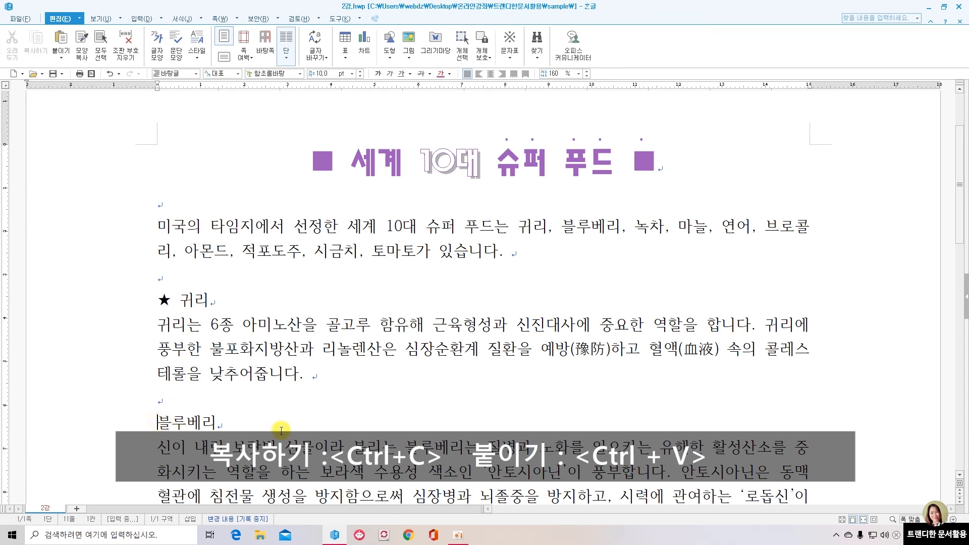
key(ctrl+v)
scroll(282, 396, down, 3)
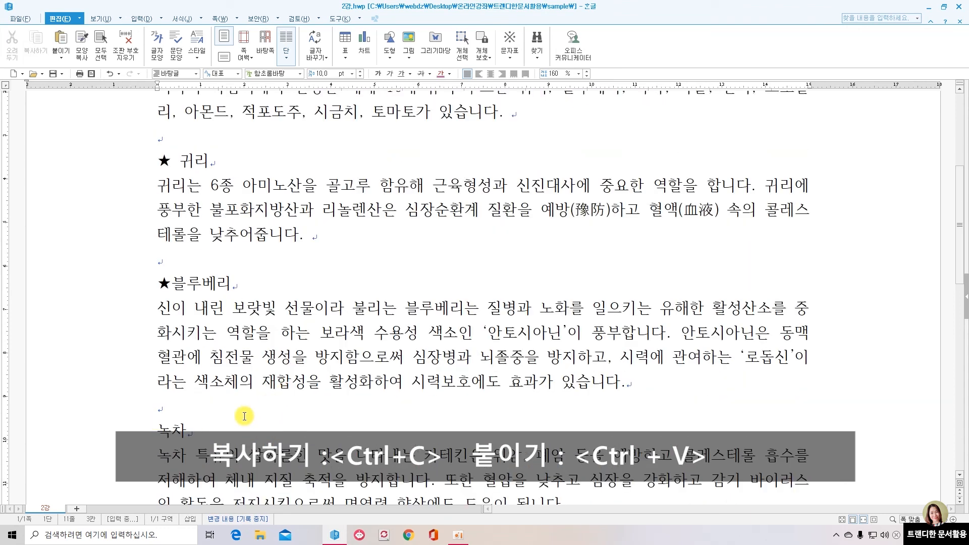
click(157, 430)
key(ctrl+v)
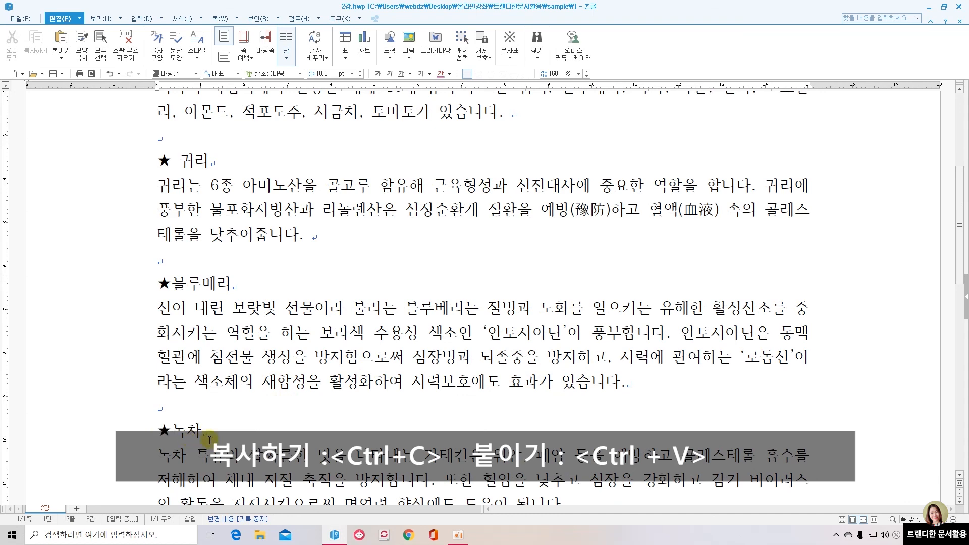
Paste the copied ★ before the headings "마늘" and "연어".
scroll(230, 433, down, 4)
click(159, 345)
key(ctrl+v)
click(159, 442)
key(ctrl+v)
scroll(207, 442, down, 2)
Delete the space between the ★ and the heading "귀리".
scroll(190, 444, up, 7)
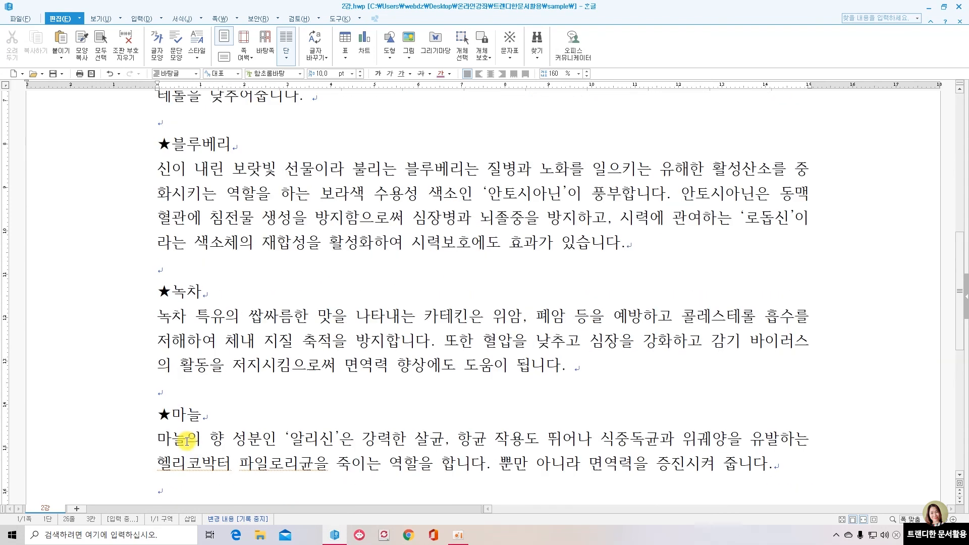
scroll(187, 442, up, 1)
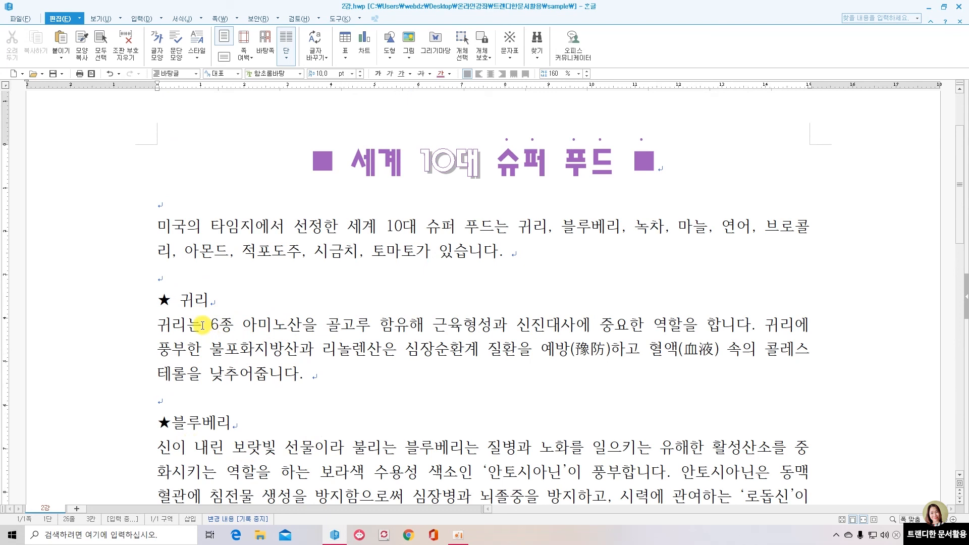
click(187, 302)
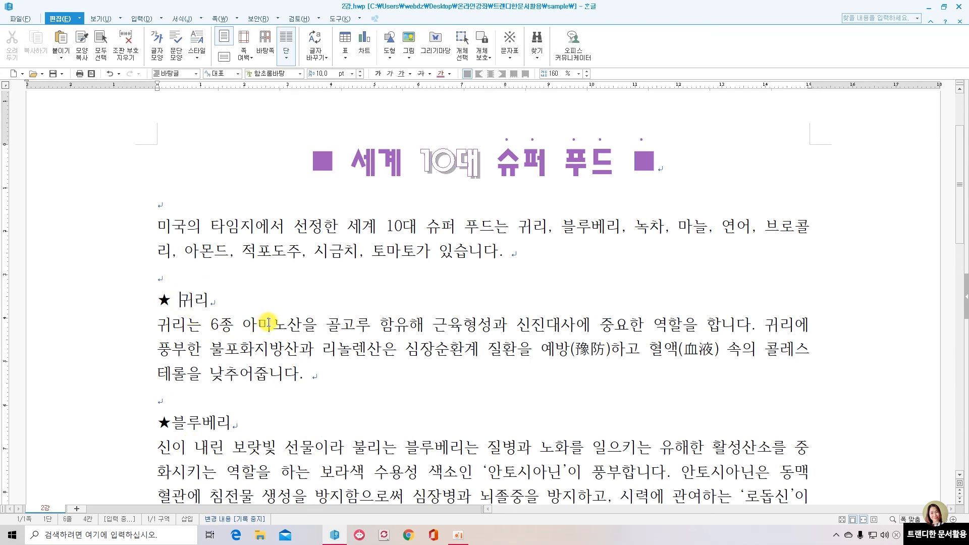
key(BackSpace)
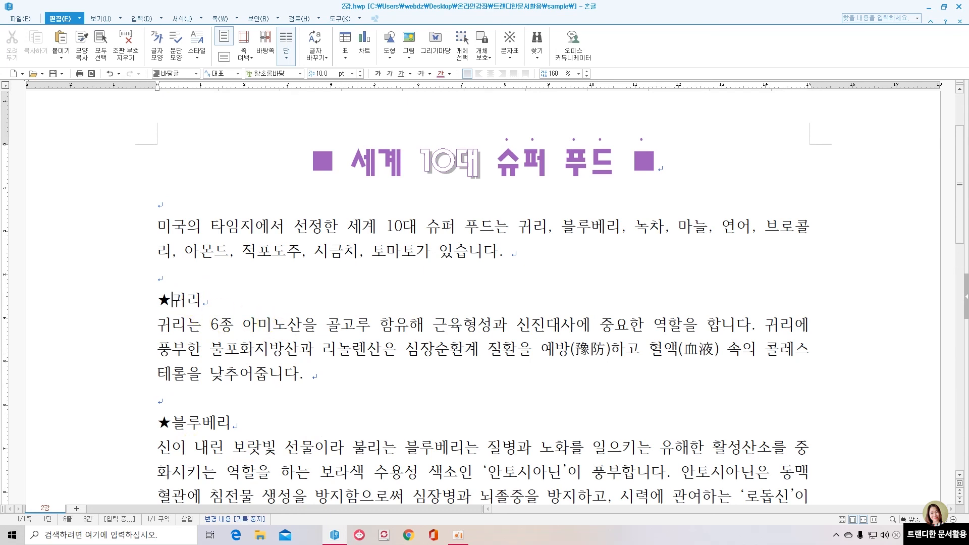